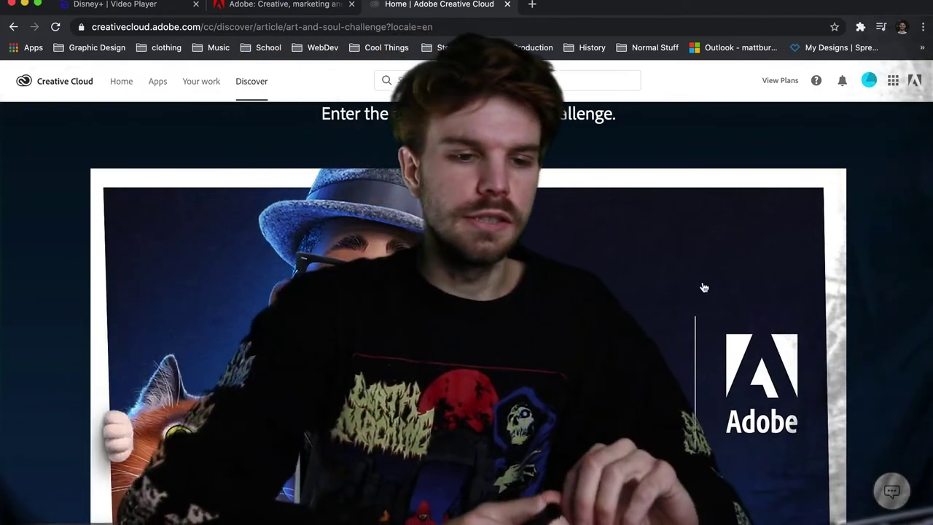
# Step: Review the Art and Soul challenge page, covering the prizes, entry instructions and the artwork download section
pyautogui.scroll(-3, 682, 297)
pyautogui.scroll(-3, 681, 297)
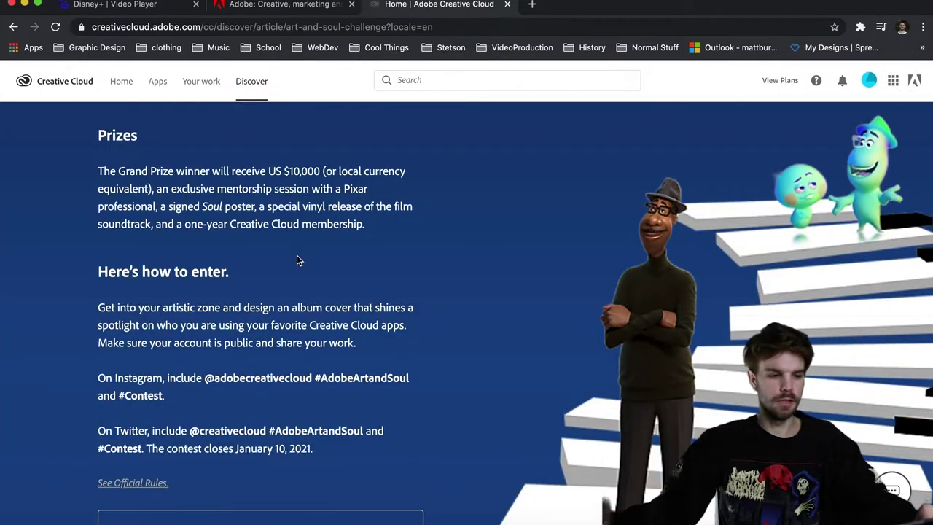
pyautogui.scroll(-1, 296, 261)
pyautogui.scroll(-10, 222, 348)
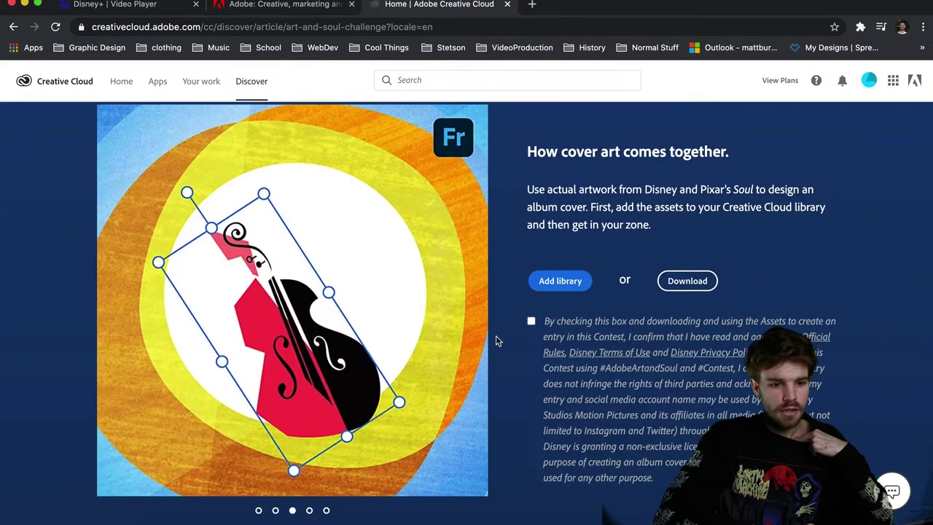
pyautogui.scroll(-1, 491, 370)
pyautogui.scroll(1, 491, 370)
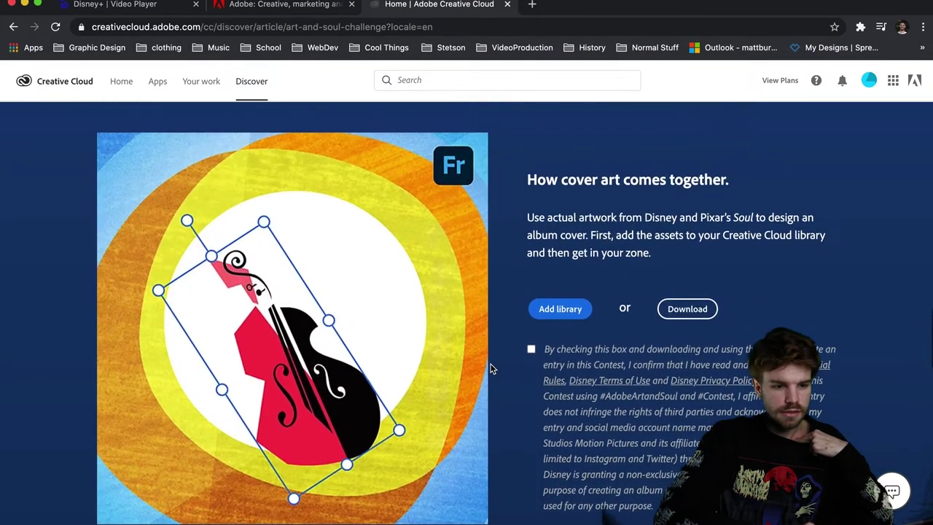
pyautogui.scroll(-7, 492, 369)
pyautogui.scroll(-7, 492, 370)
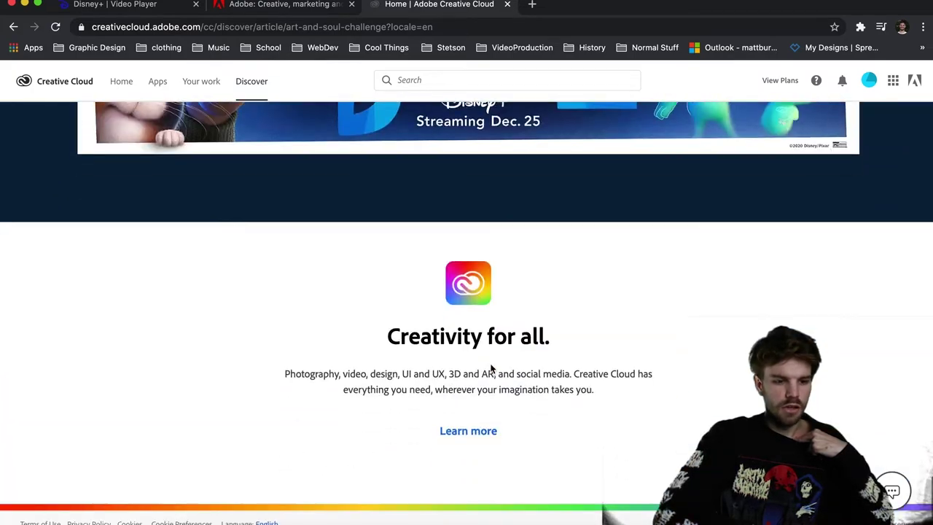
pyautogui.scroll(15, 492, 369)
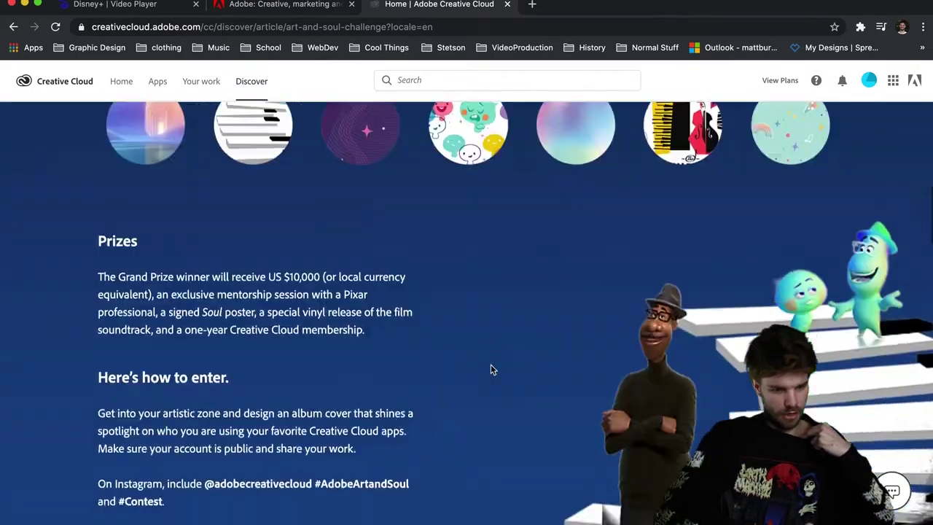
pyautogui.scroll(8, 490, 370)
pyautogui.scroll(-5, 492, 370)
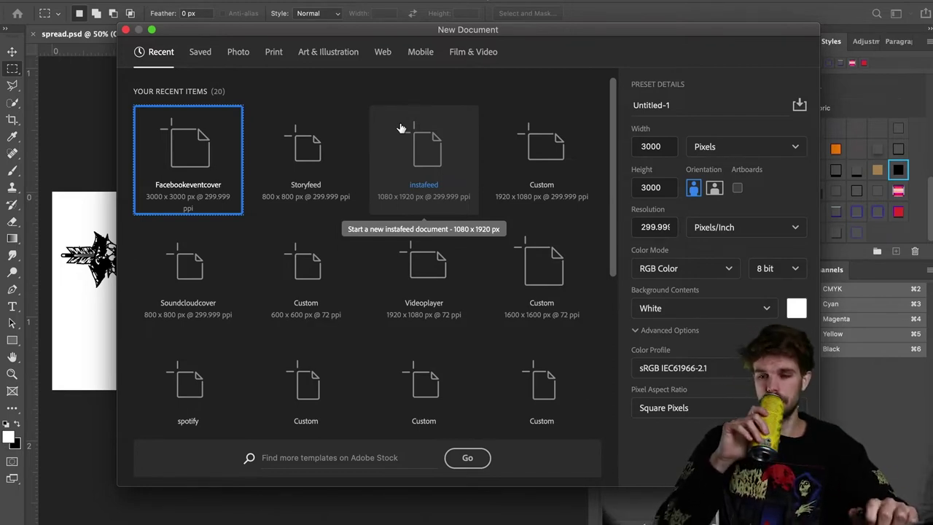
# Step: Name the new document SOulcoverart and set its width and height to 400 pixels
pyautogui.click(200, 52)
pyautogui.click(157, 51)
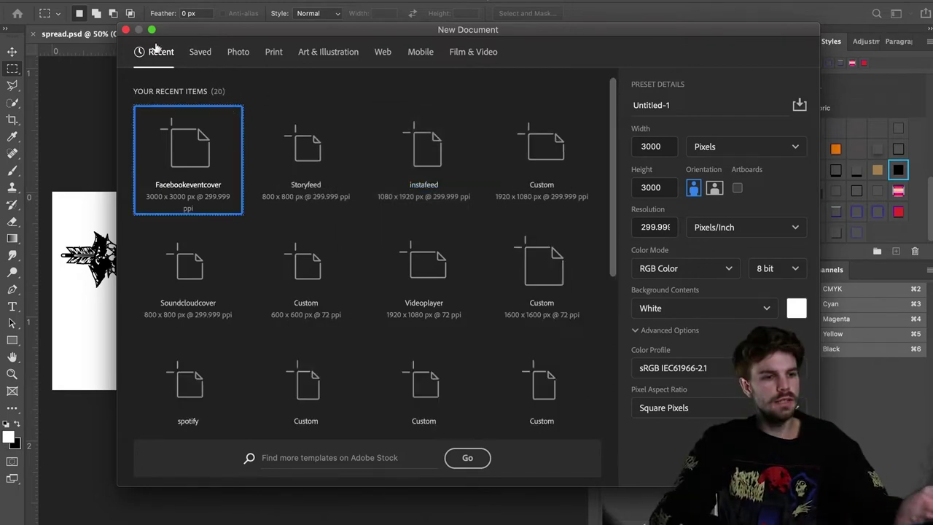
pyautogui.click(685, 105)
pyautogui.write('sq')
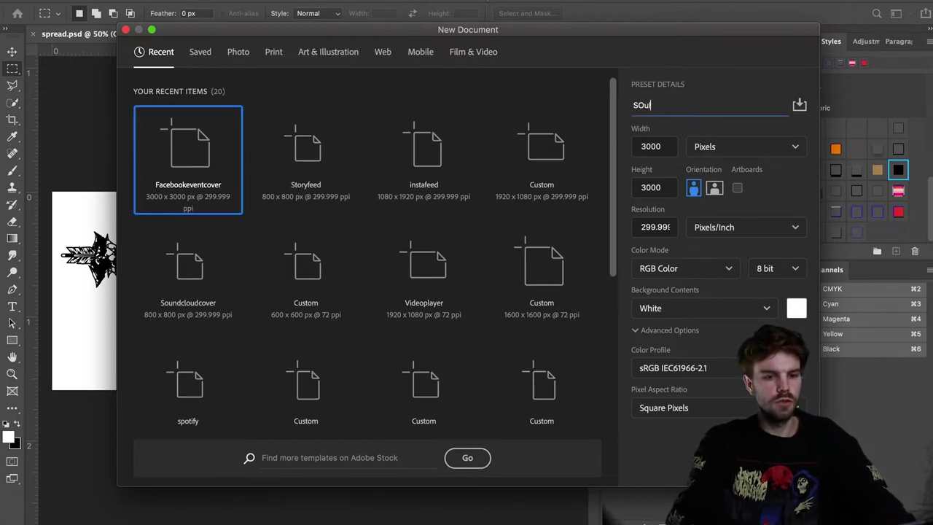
pyautogui.click(703, 146)
pyautogui.click(660, 146)
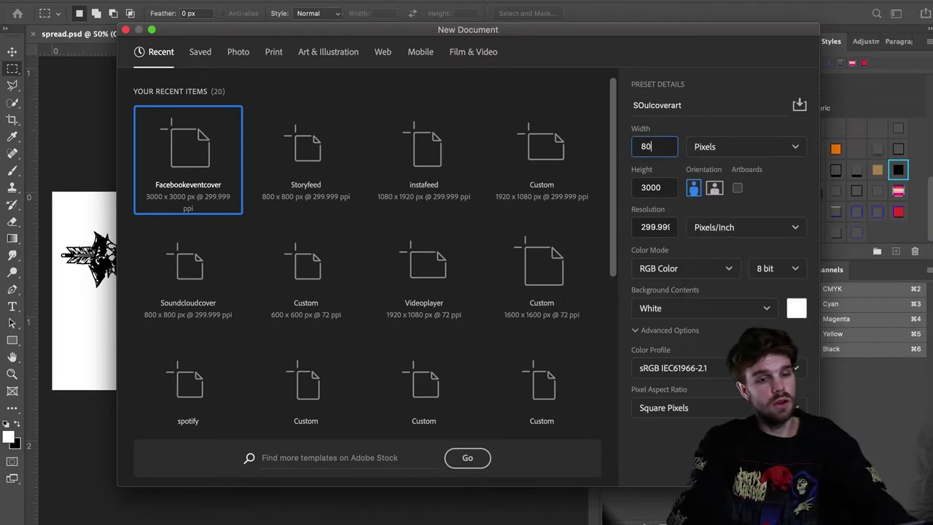
pyautogui.write('400')
pyautogui.press('Tab')
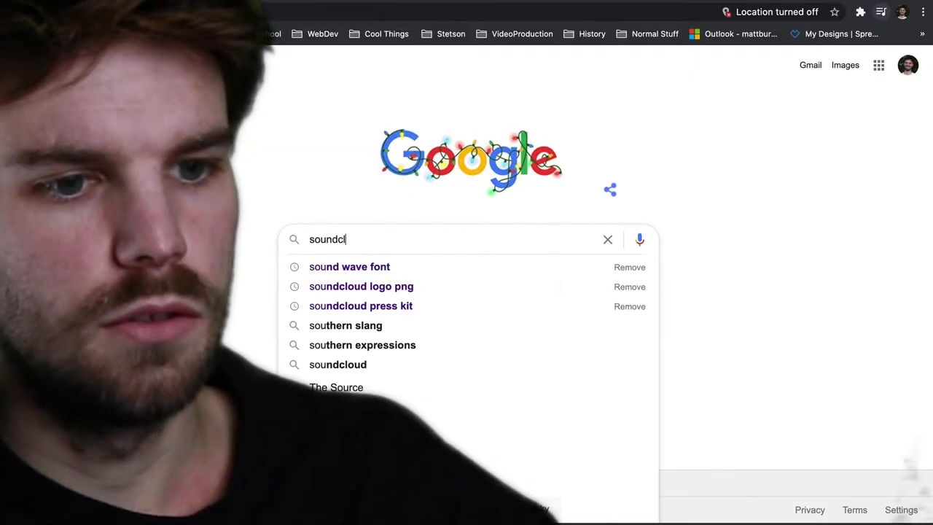
# Step: Search Google for "soundcloud cover art size"
pyautogui.write('oud cover art size')
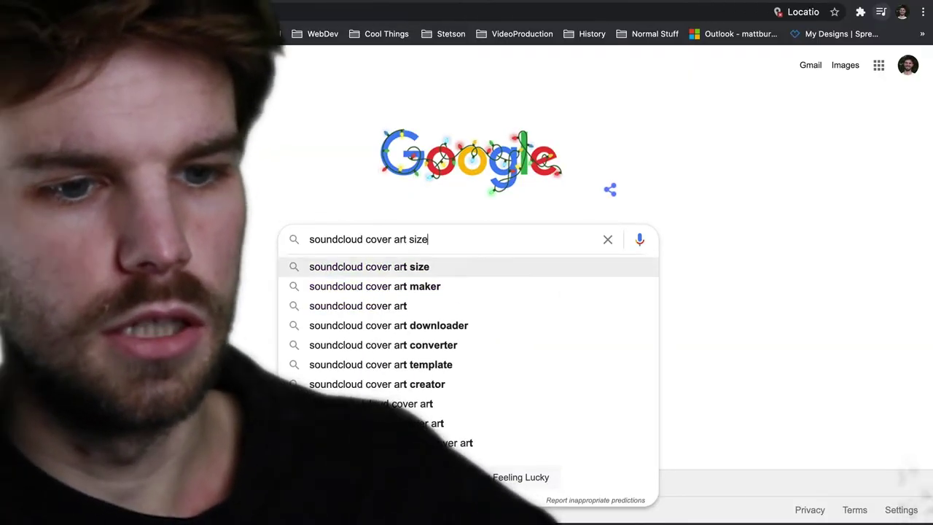
pyautogui.press('Return')
pyautogui.click(880, 12)
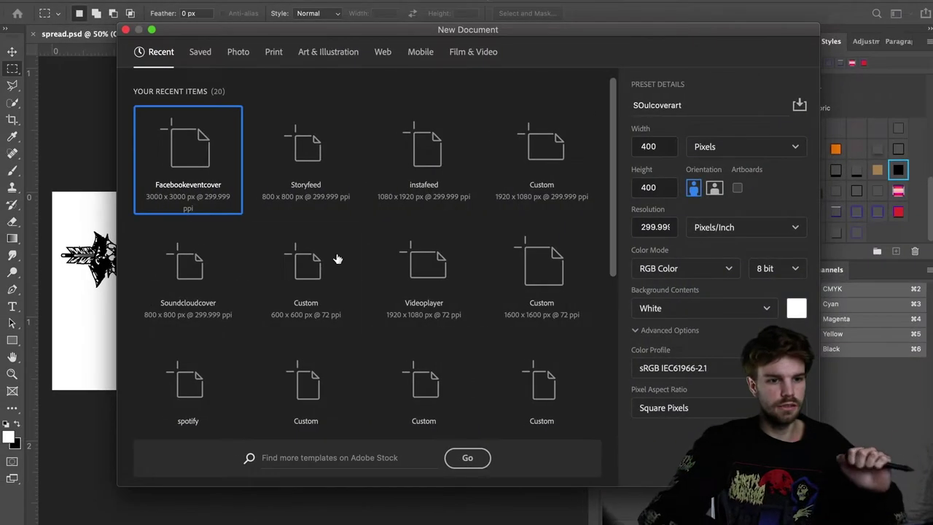
# Step: Change the new document's size to 800 by 800 pixels, create it and add an empty layer above the background
pyautogui.doubleClick(663, 147)
pyautogui.press('Tab')
pyautogui.doubleClick(636, 190)
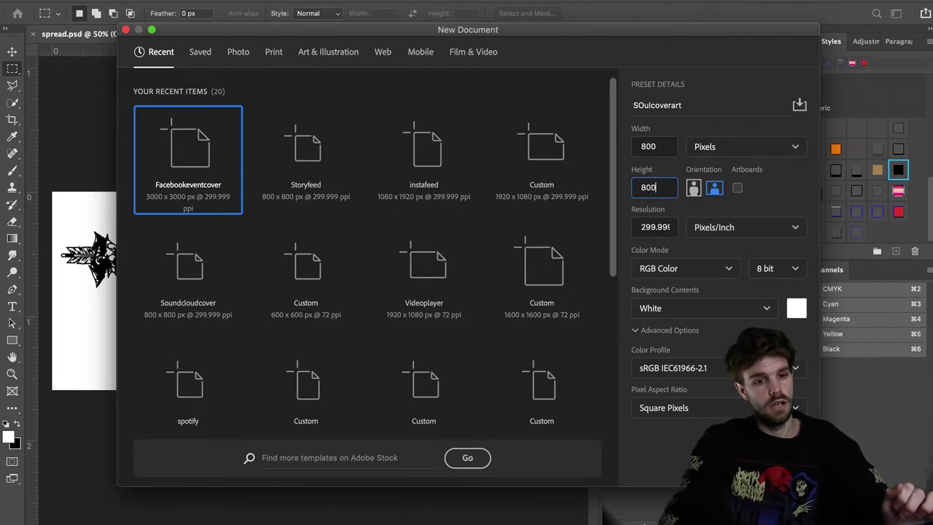
pyautogui.press('Return')
pyautogui.press('super+shift+alt+n')
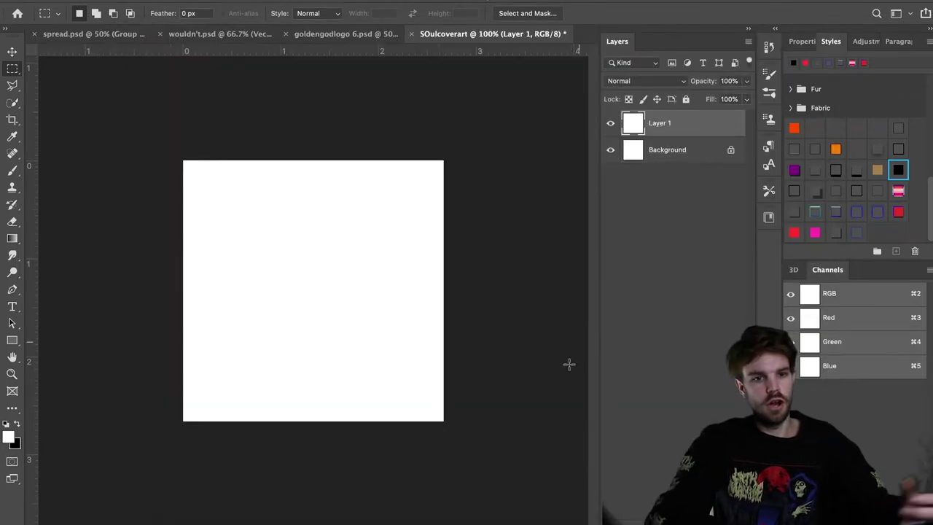
# Step: Switch to Finder, browse the ArtAndSoulChallenge folder and open CC860008.psd in Photoshop
pyautogui.click(160, 521)
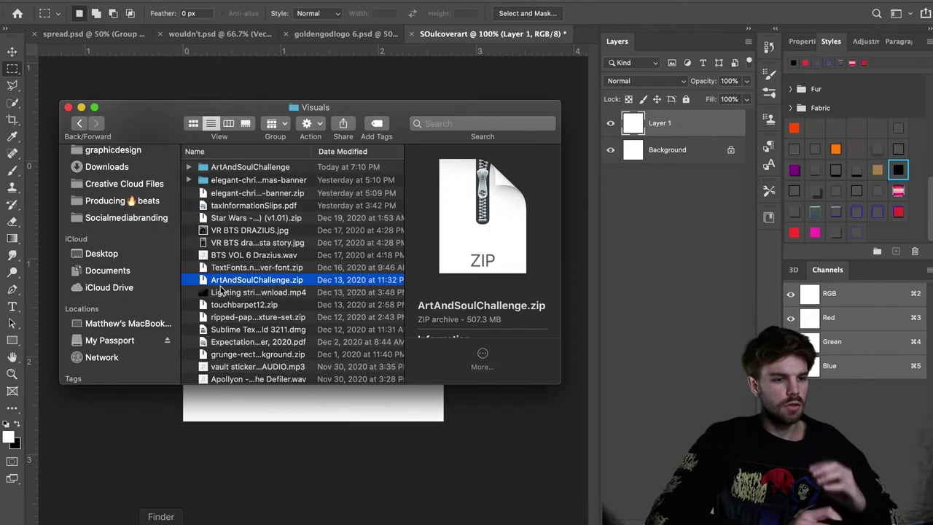
pyautogui.doubleClick(275, 168)
pyautogui.scroll(-3, 224, 292)
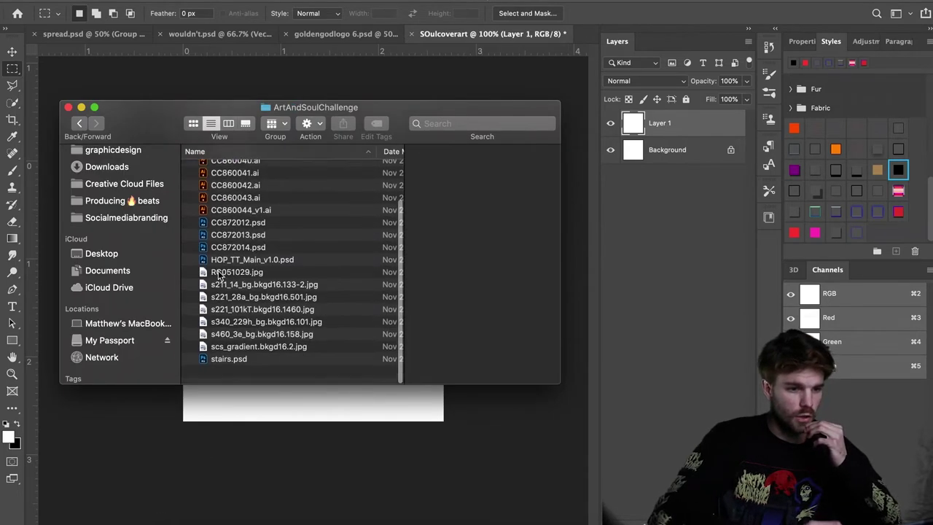
pyautogui.click(228, 316)
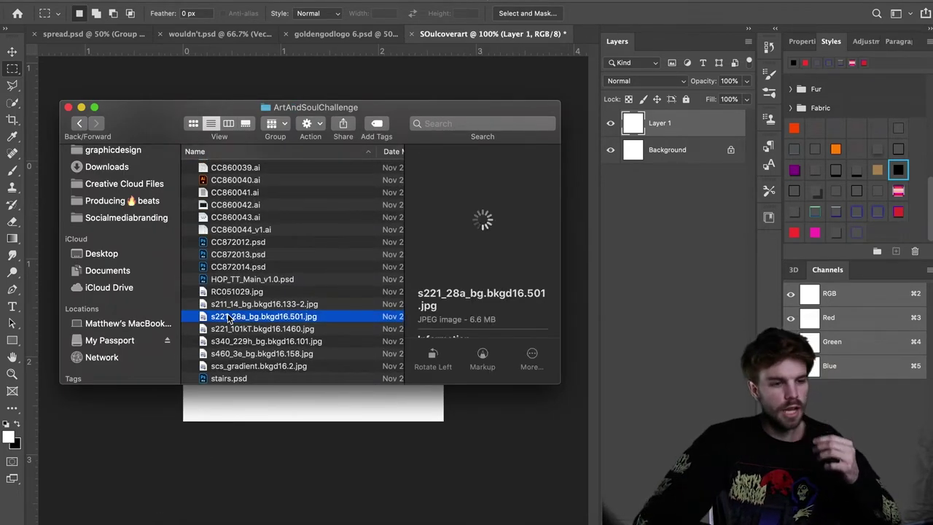
pyautogui.press('Up')
pyautogui.press('Up')
pyautogui.press('Up')
pyautogui.press('Up')
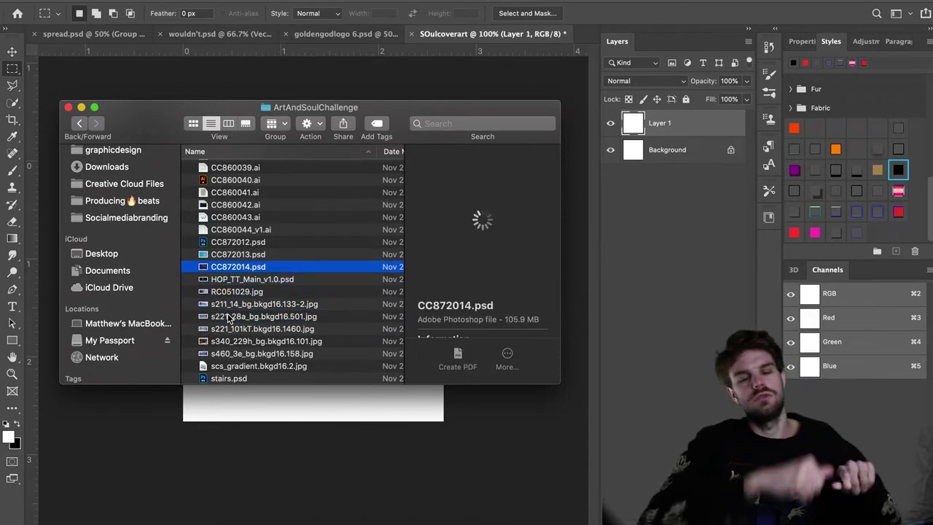
pyautogui.scroll(3, 226, 277)
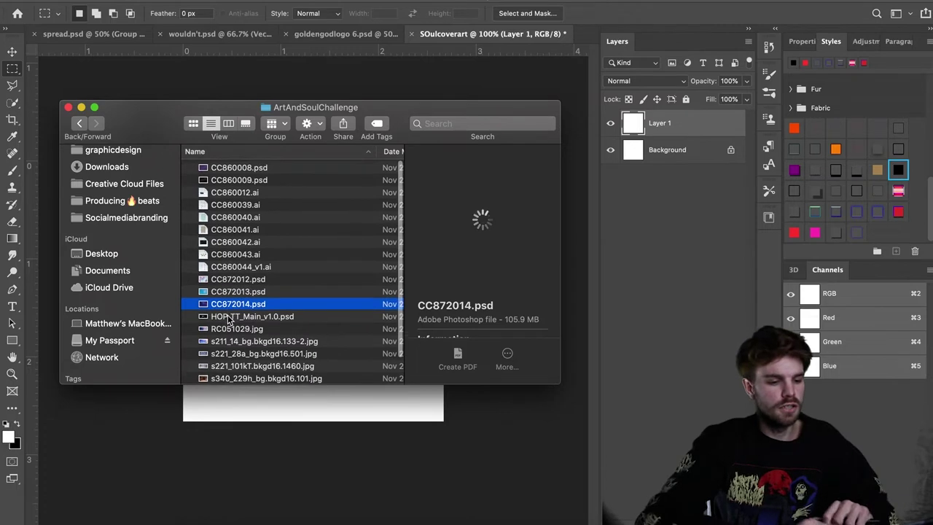
pyautogui.click(216, 169)
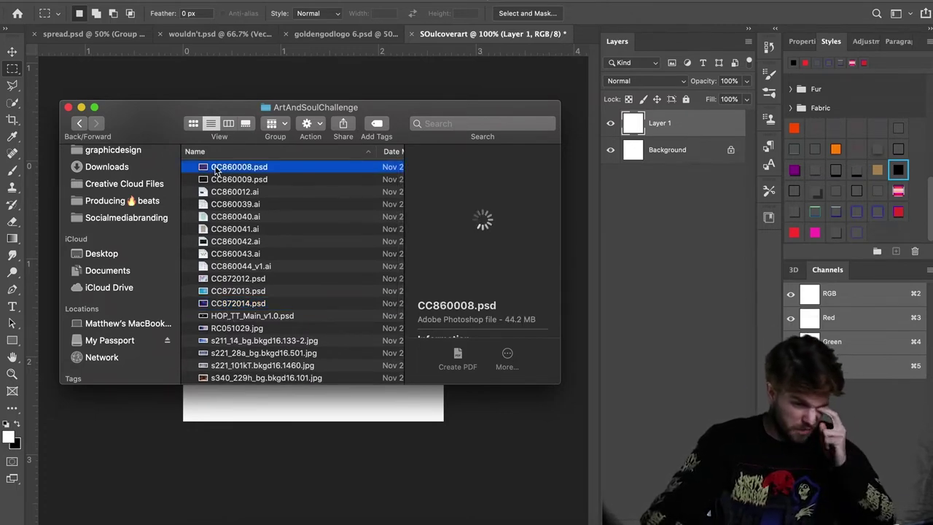
pyautogui.doubleClick(216, 169)
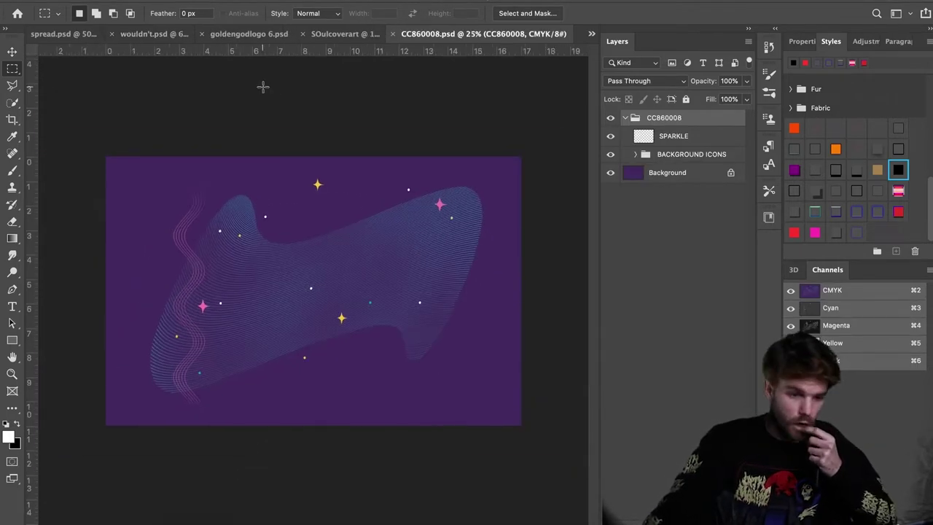
# Step: Close spread.psd and goldengodlogo 6.psd, and return to the CC860008.psd document
pyautogui.click(329, 34)
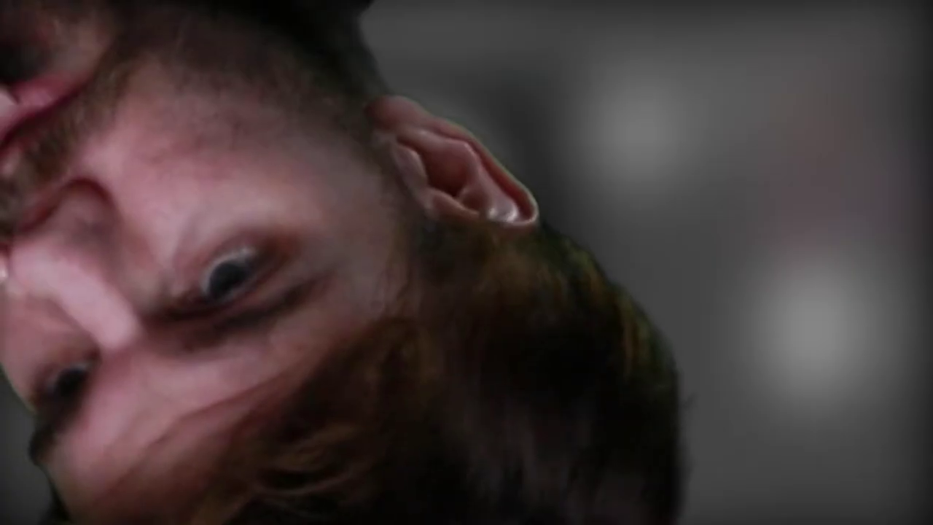
pyautogui.click(221, 33)
pyautogui.click(33, 33)
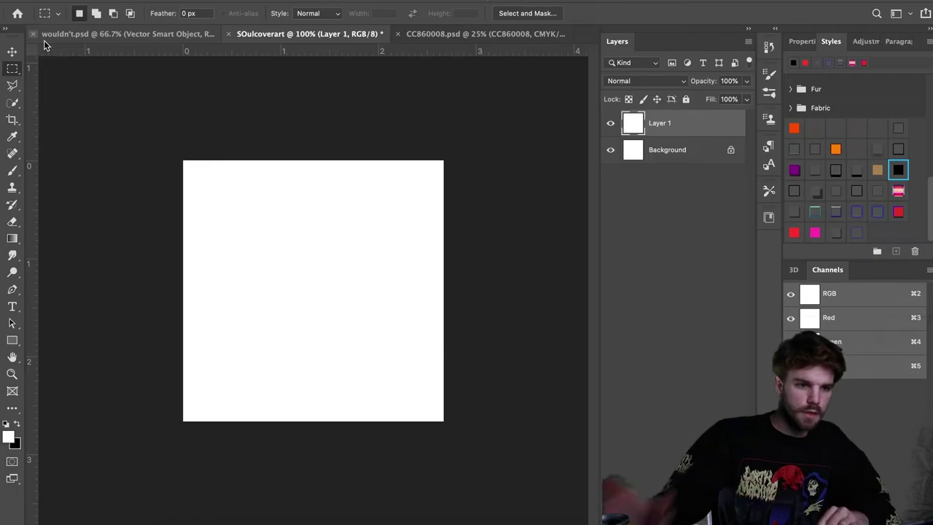
pyautogui.click(433, 34)
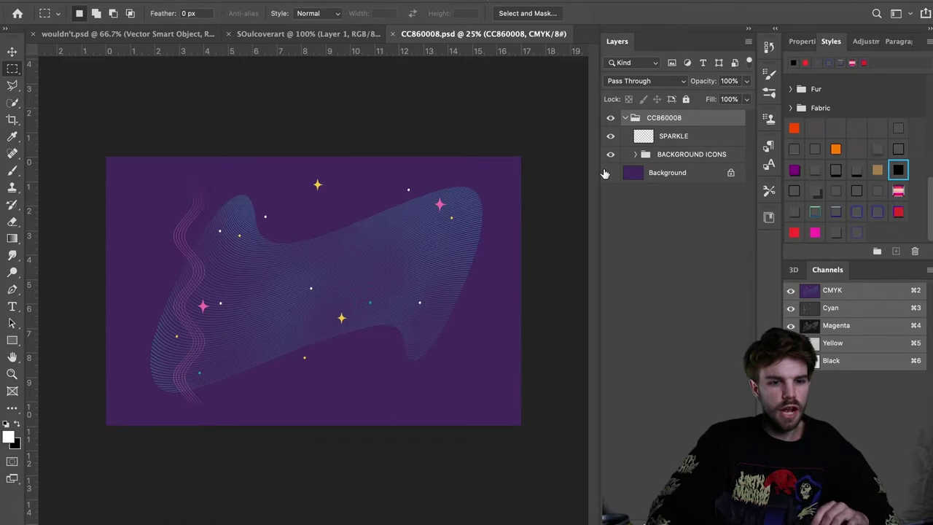
# Step: Duplicate the BACKGROUND ICONS group and the Background layer into the SOulcoverart document and switch to that document
pyautogui.click(634, 173)
pyautogui.click(674, 156)
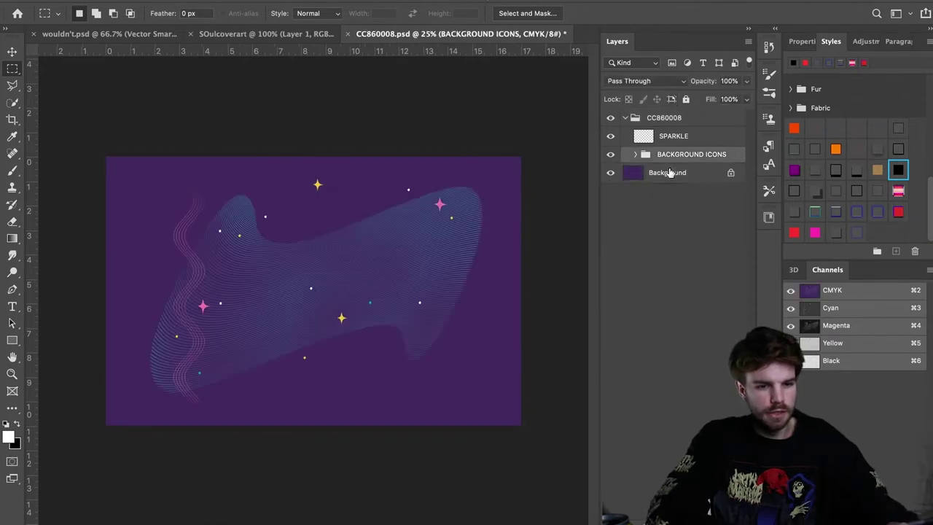
pyautogui.keyDown('shift'); pyautogui.click(669, 173); pyautogui.keyUp('shift')
pyautogui.rightClick(668, 173)
pyautogui.click(686, 200)
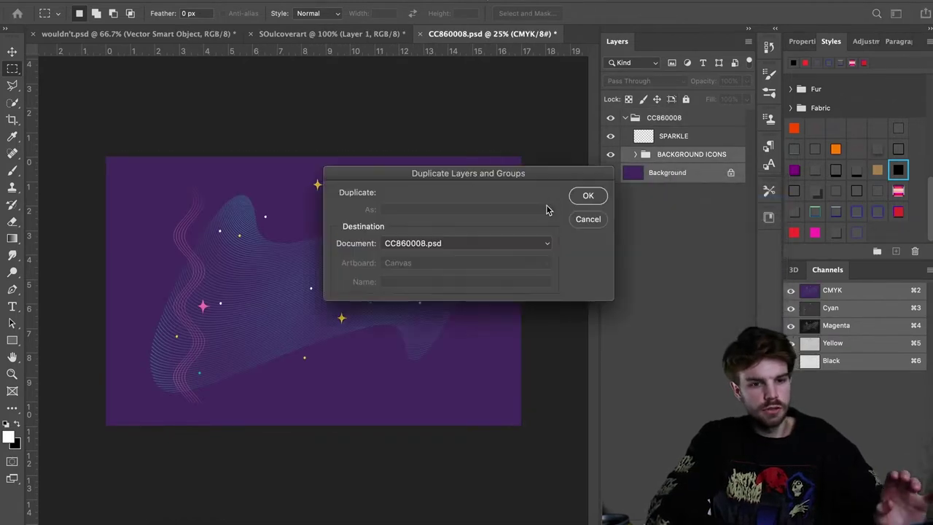
pyautogui.click(467, 243)
pyautogui.click(452, 230)
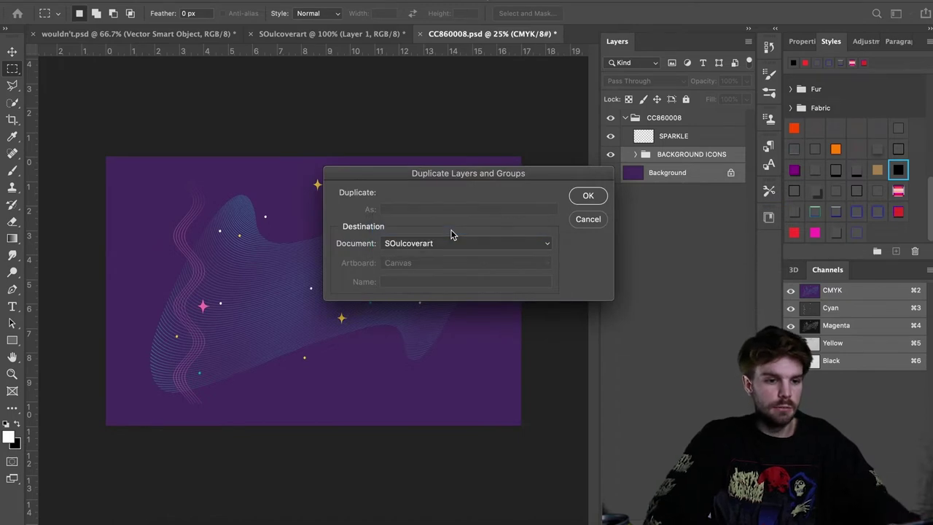
pyautogui.click(298, 35)
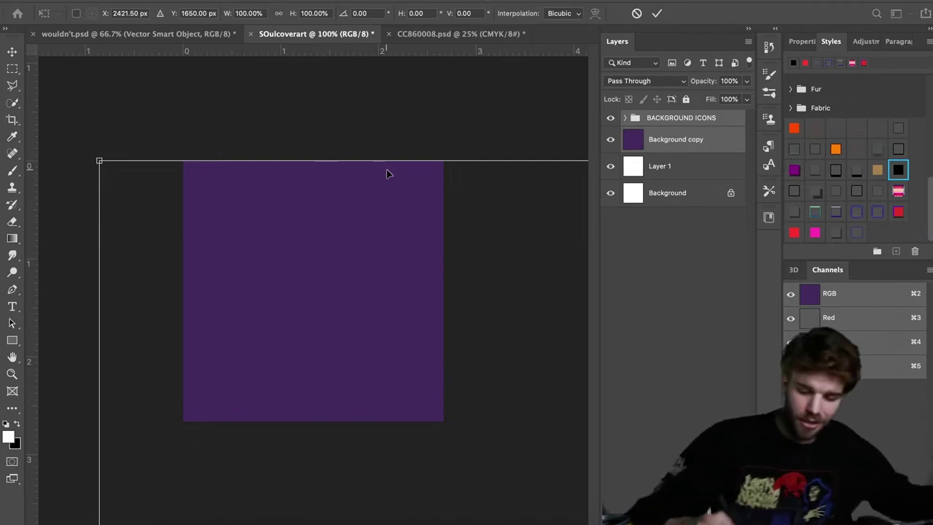
# Step: Move the duplicated group and background layer so the upper-left corner of their bounds meets the canvas corner
pyautogui.moveTo(303, 182); pyautogui.dragTo(376, 235)
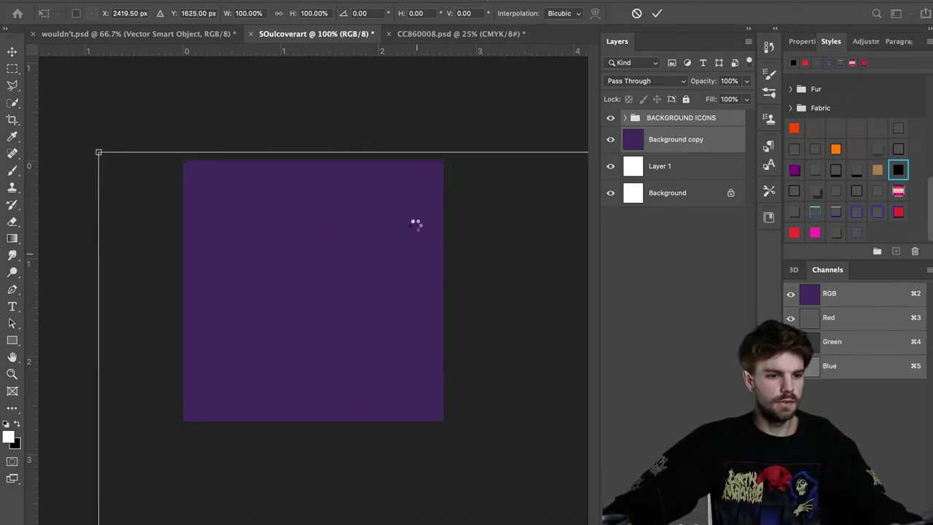
pyautogui.press('Return')
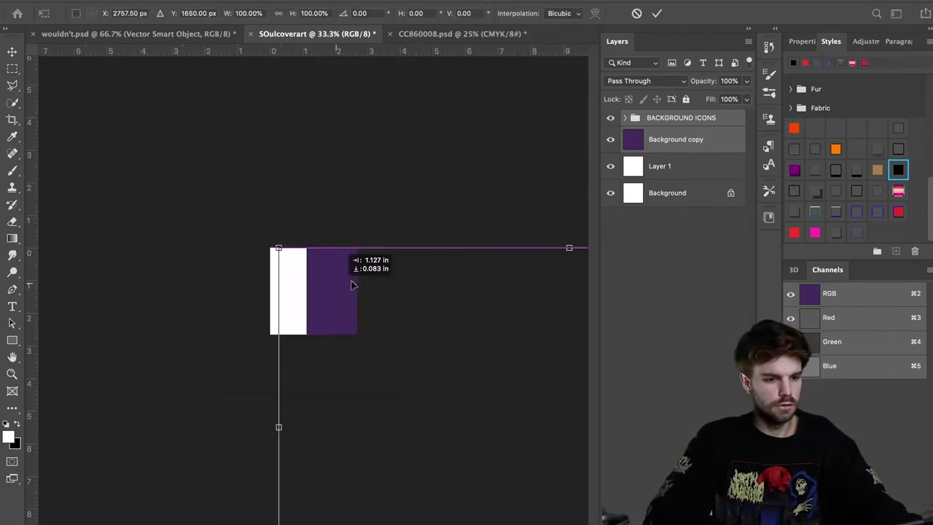
pyautogui.press('Left')
pyautogui.press('Left')
pyautogui.press('Left')
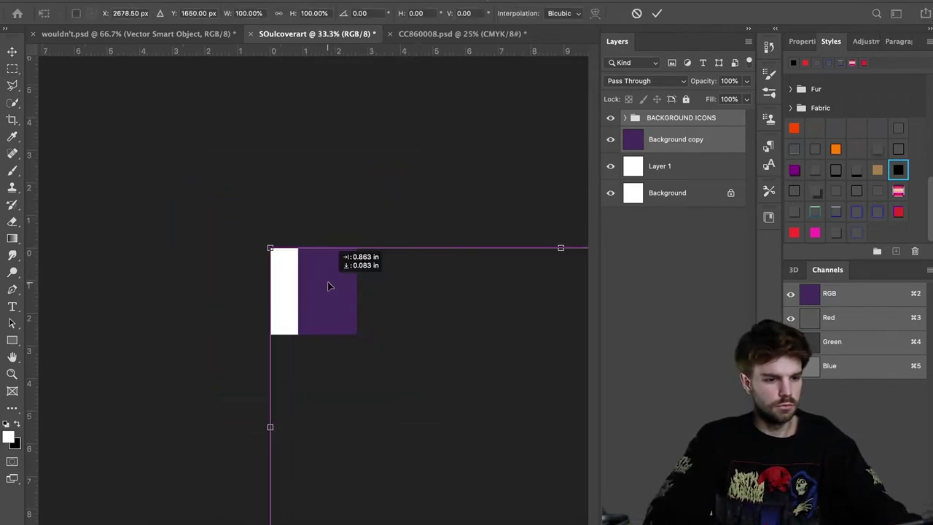
pyautogui.press('Return')
# Step: Scale the Background copy layer down to 15.69% width and 24.24% height to fit the square canvas
pyautogui.hotkey('ctrl', 't')
pyautogui.hotkey('ctrl', '-')
pyautogui.moveTo(458, 363)
pyautogui.mouseDown()
pyautogui.moveTo(434, 363)
pyautogui.moveTo(443, 363)
pyautogui.mouseUp()
pyautogui.moveTo(569, 448); pyautogui.dragTo(337, 313)
pyautogui.press('Return')
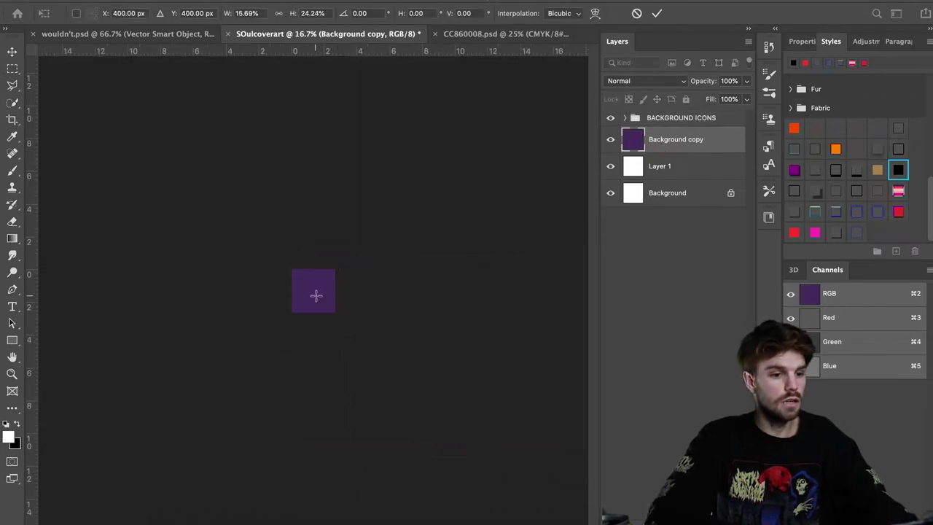
# Step: Apply the scaling of the Background copy layer and select the BACKGROUND ICONS group
pyautogui.press('m')
pyautogui.hotkey('ctrl', '-')
pyautogui.hotkey('ctrl', '+')
pyautogui.hotkey('ctrl', '+')
pyautogui.hotkey('ctrl', '+')
pyautogui.hotkey('ctrl', '+')
pyautogui.hotkey('ctrl', '+')
pyautogui.hotkey('ctrl', '+')
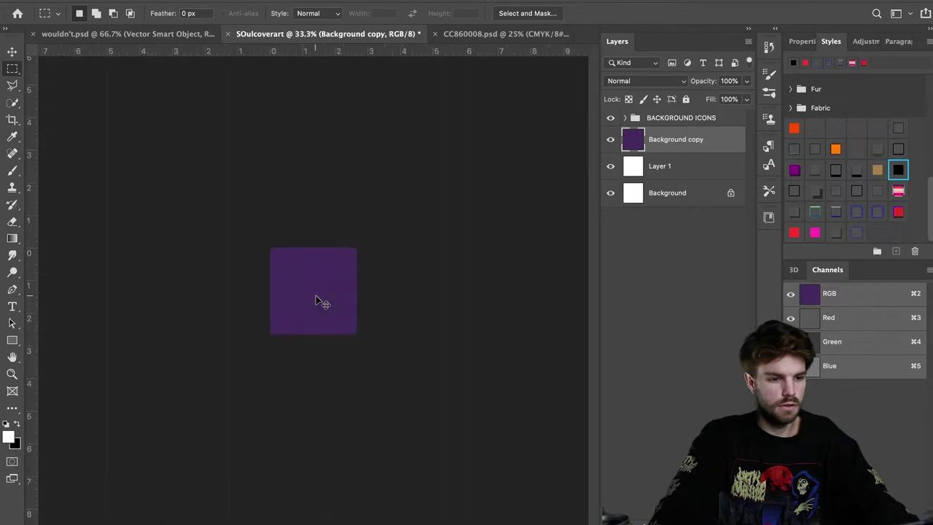
pyautogui.click(638, 121)
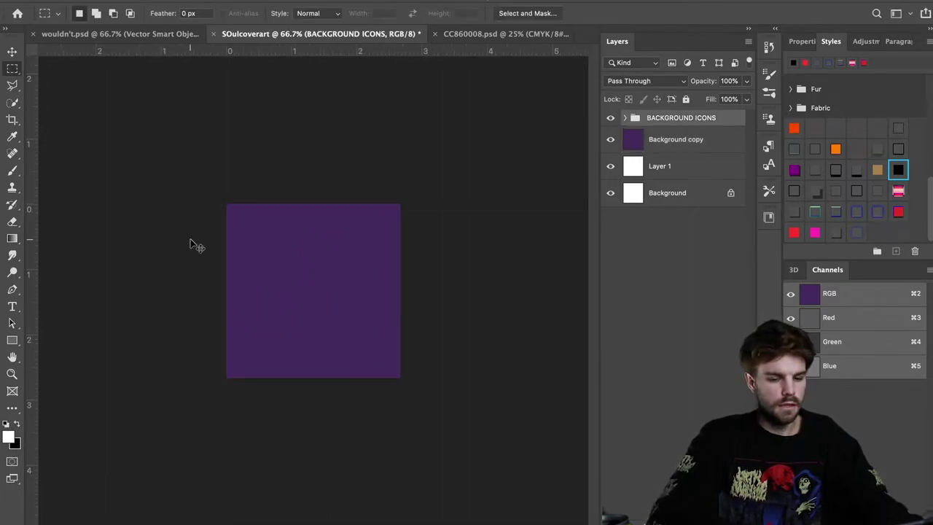
pyautogui.hotkey('ctrl', '-')
pyautogui.hotkey('ctrl', '-')
pyautogui.hotkey('ctrl', '-')
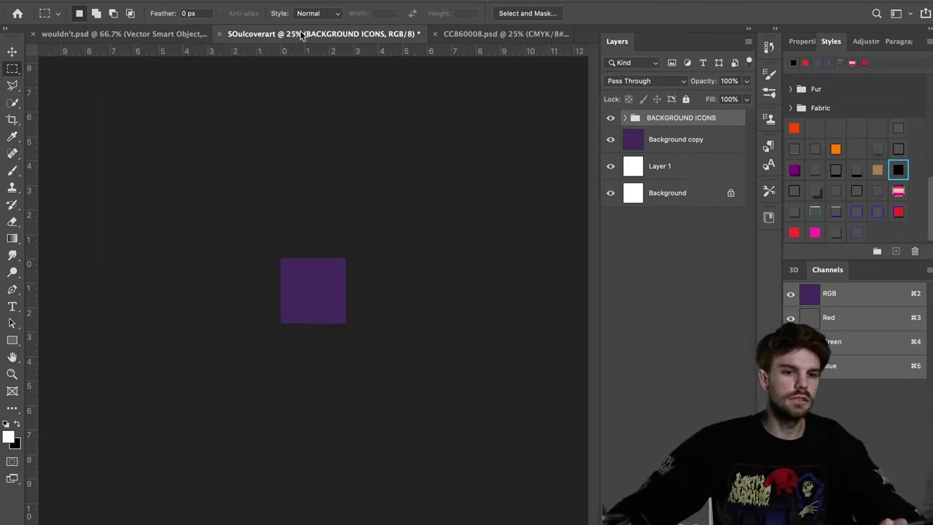
pyautogui.click(102, 2)
pyautogui.click(72, 119)
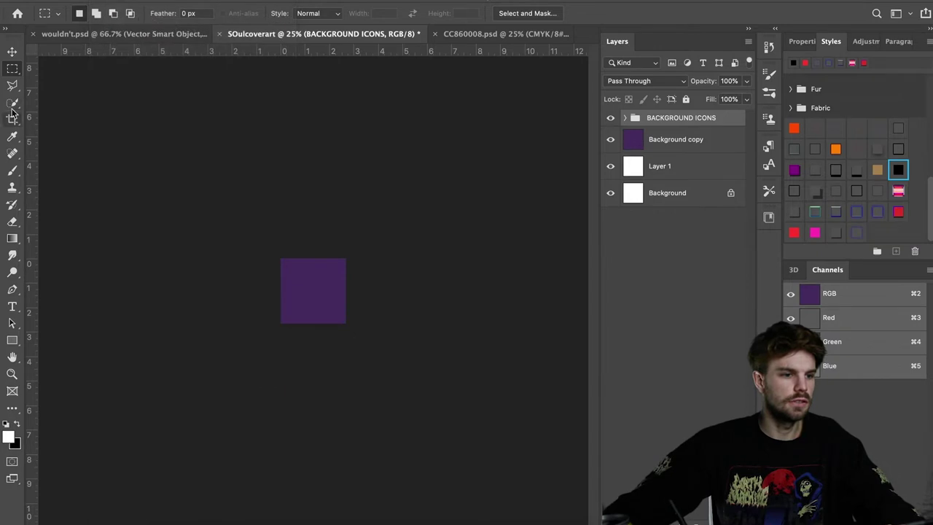
pyautogui.click(11, 120)
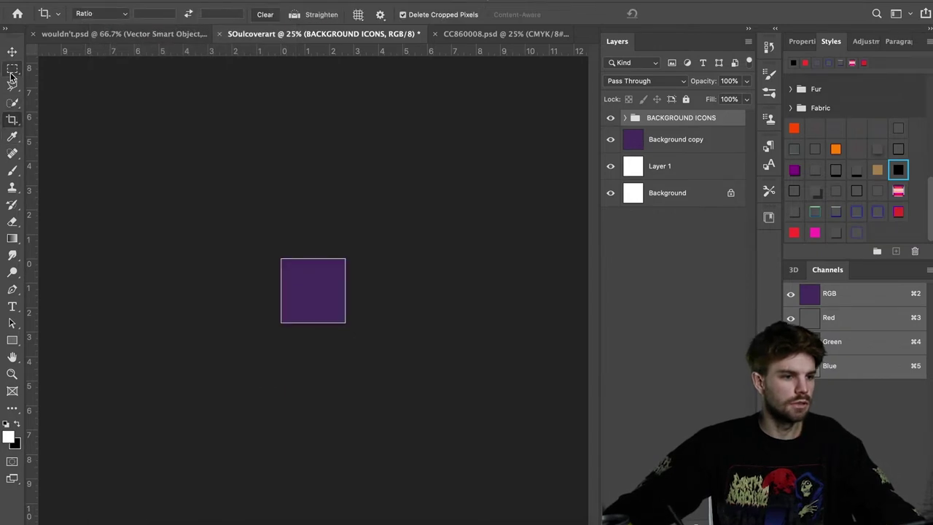
pyautogui.click(12, 70)
pyautogui.click(11, 85)
pyautogui.click(12, 104)
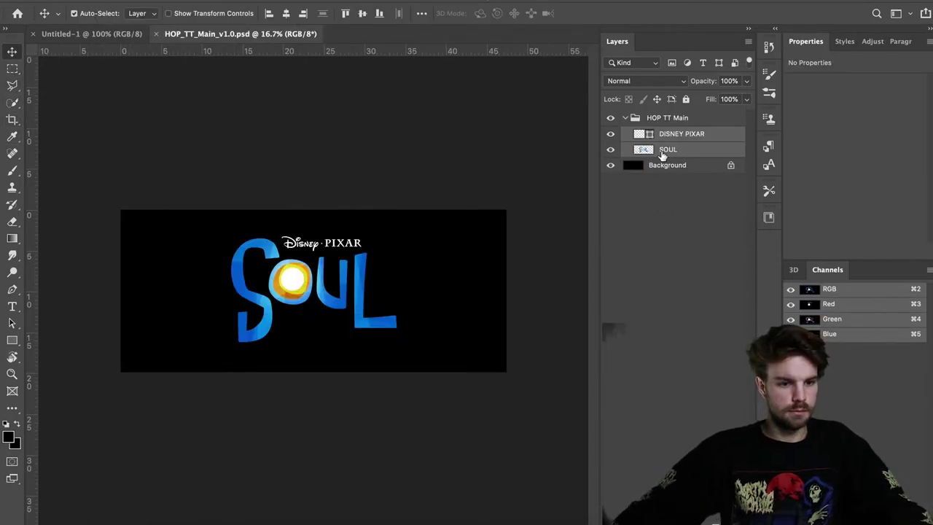
# Step: In HOP_TT_Main_v1.0.psd, check the DISNEY PIXAR layer by hiding and showing it, and select it together with the SOUL layer
pyautogui.click(637, 232)
pyautogui.click(610, 134)
pyautogui.click(611, 134)
pyautogui.click(676, 149)
pyautogui.keyDown('shift'); pyautogui.click(678, 136); pyautogui.keyUp('shift')
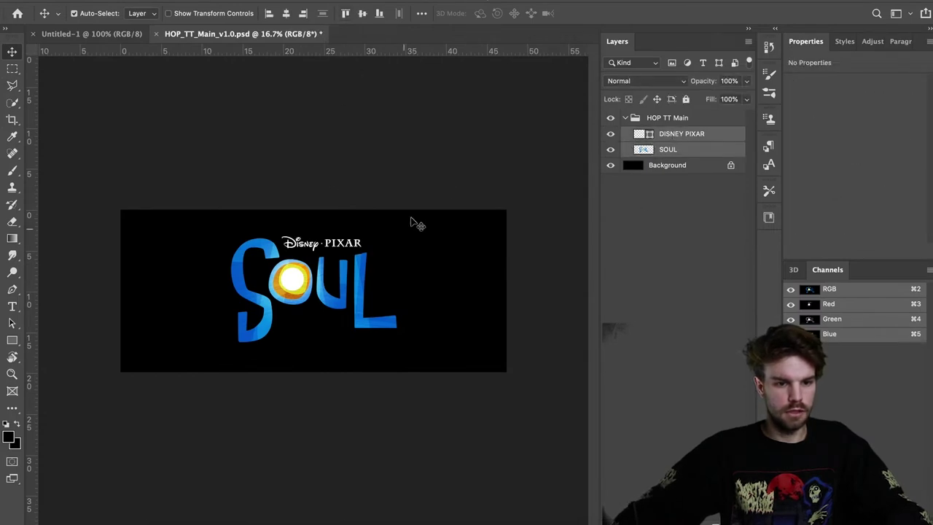
# Step: Copy the whole HOP TT Main group from HOP_TT_Main_v1.0.psd into the Untitled-1 document
pyautogui.click(665, 119)
pyautogui.press('Return')
pyautogui.click(114, 34)
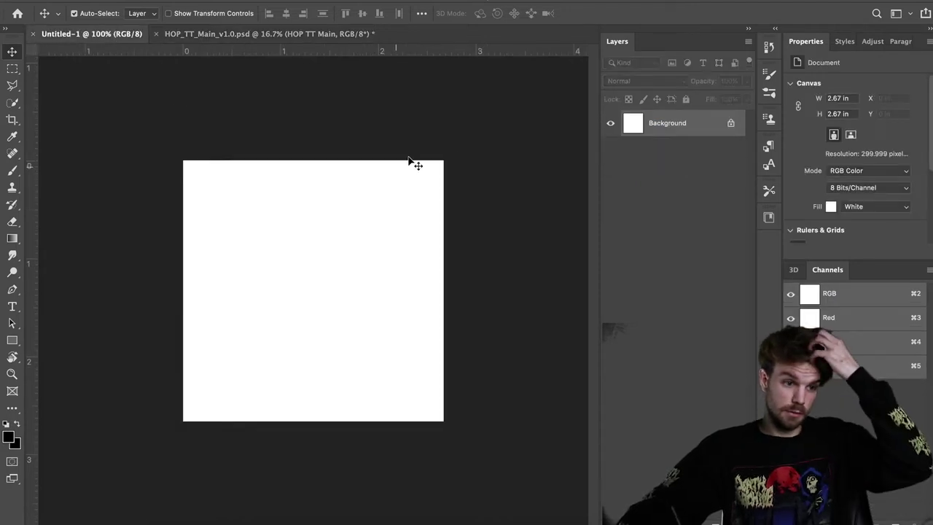
pyautogui.click(287, 34)
pyautogui.click(117, 34)
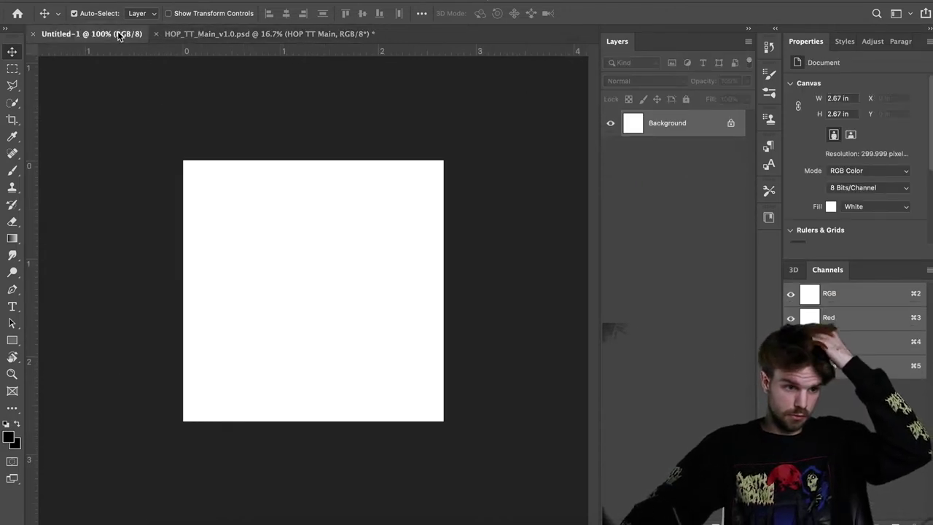
pyautogui.click(270, 34)
pyautogui.moveTo(651, 123); pyautogui.dragTo(313, 293)
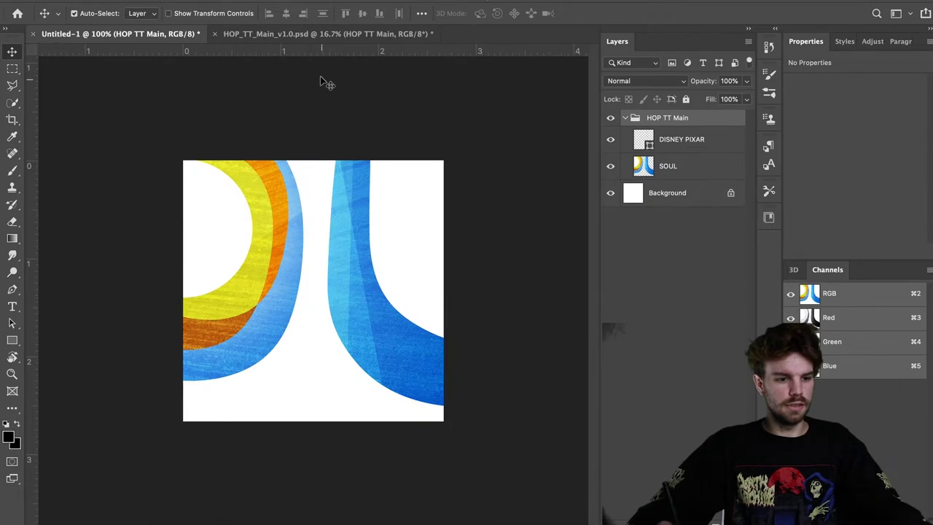
# Step: Scale the HOP TT Main group to 17.09% and center it horizontally in the upper half of the canvas
pyautogui.press('super+minus')
pyautogui.press('super+minus')
pyautogui.press('super+minus')
pyautogui.press('super+minus')
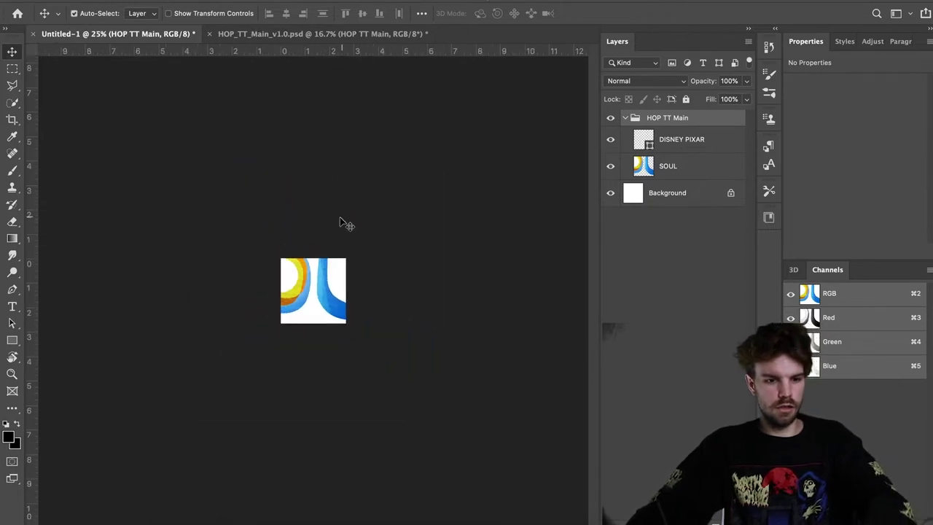
pyautogui.press('super+t')
pyautogui.moveTo(189, 211); pyautogui.dragTo(297, 282)
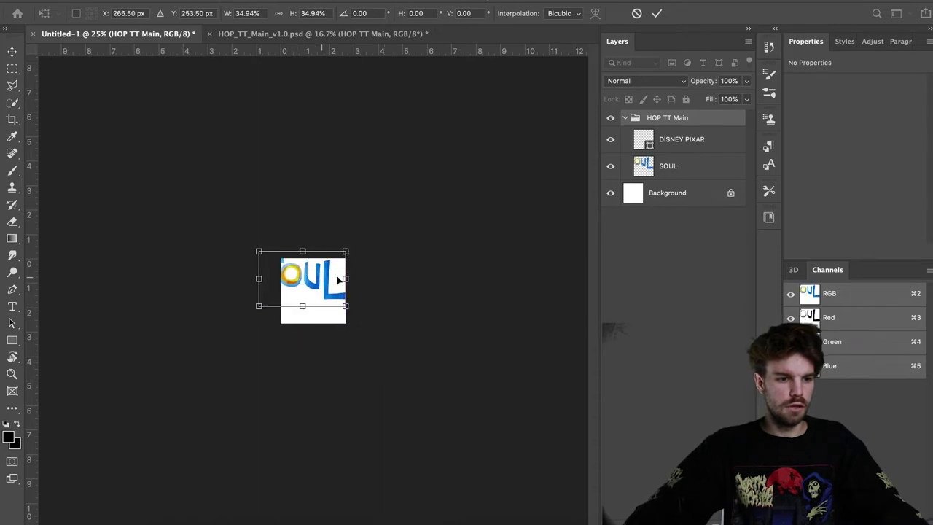
pyautogui.moveTo(346, 251); pyautogui.dragTo(315, 274)
pyautogui.moveTo(301, 306); pyautogui.dragTo(319, 291)
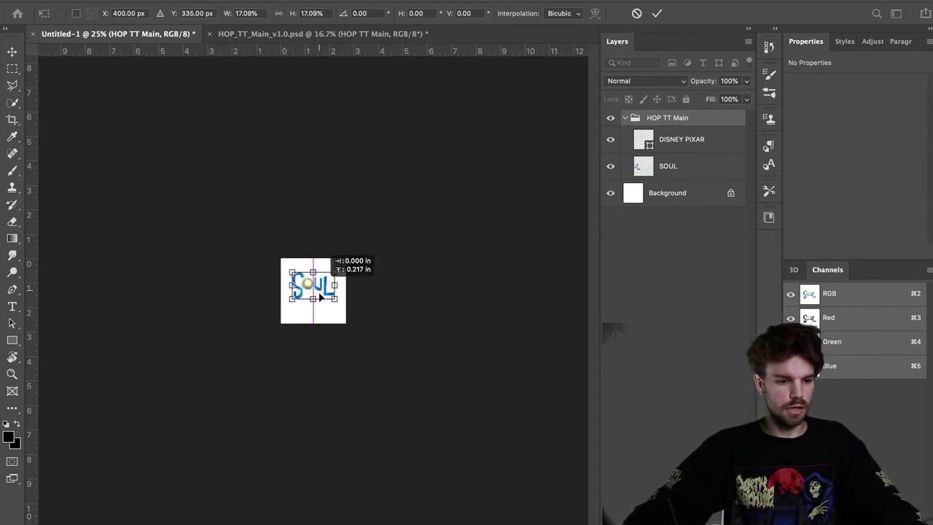
pyautogui.press('Return')
pyautogui.press('super+equal')
pyautogui.press('super+equal')
pyautogui.press('super+equal')
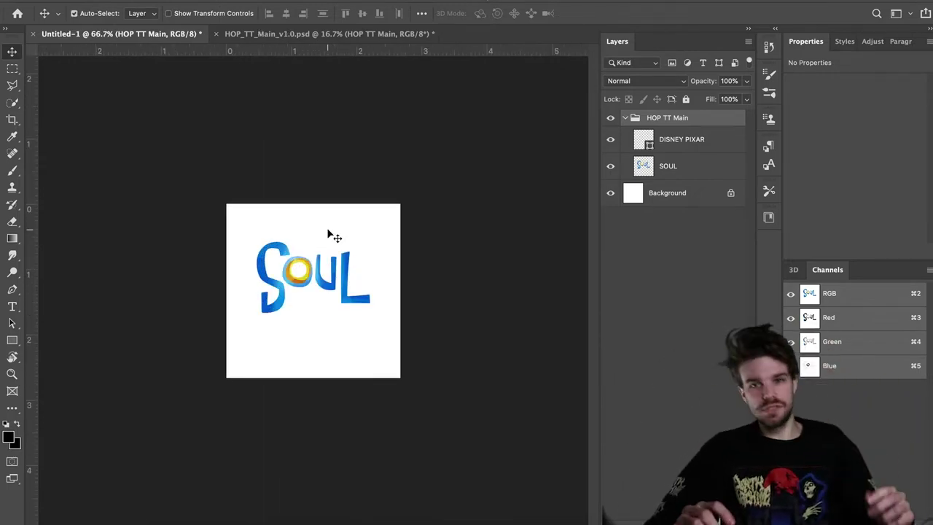
# Step: Create a layer group named backup and move the HOP TT Main group into it
pyautogui.press('super+shift+n')
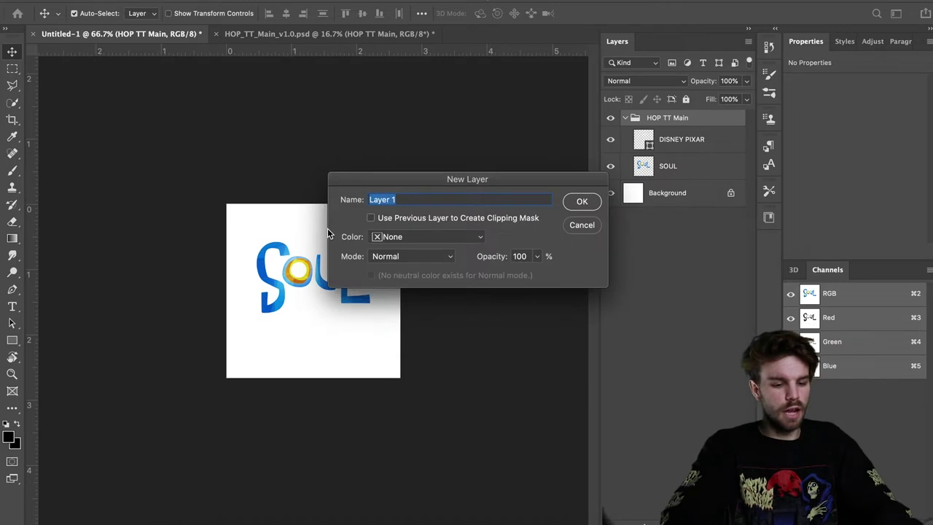
pyautogui.click(590, 230)
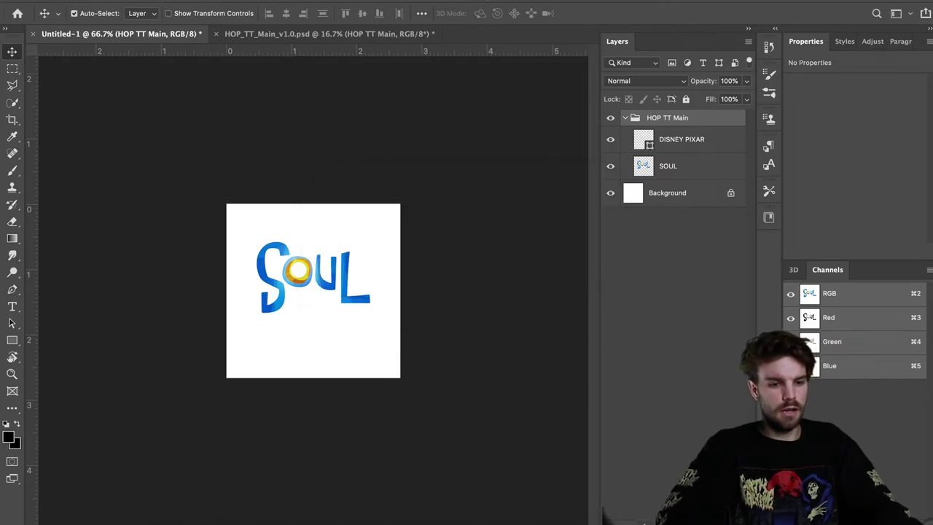
pyautogui.click(696, 517)
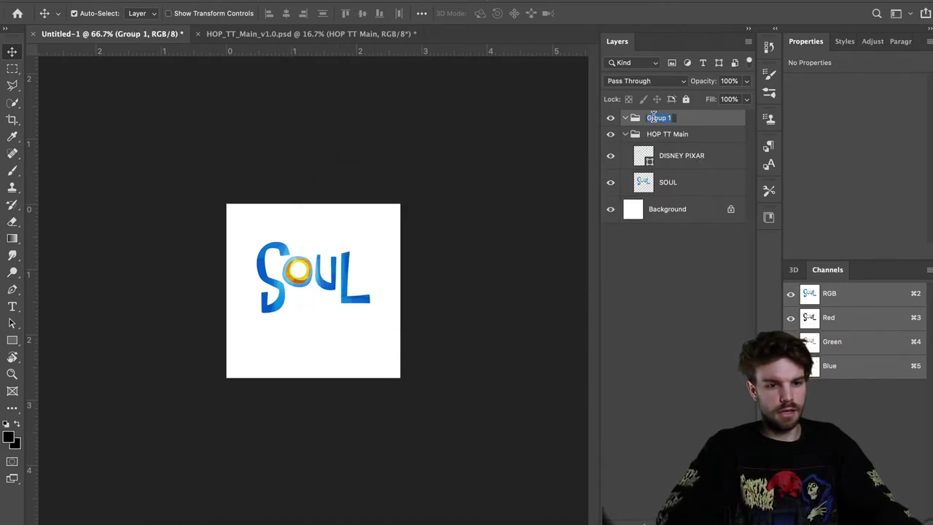
pyautogui.write('backup')
pyautogui.press('Return')
pyautogui.moveTo(671, 134); pyautogui.dragTo(672, 255)
# Step: Duplicate the Background layer and delete the locked original
pyautogui.click(665, 218)
pyautogui.press('super+j')
pyautogui.click(662, 234)
pyautogui.press('BackSpace')
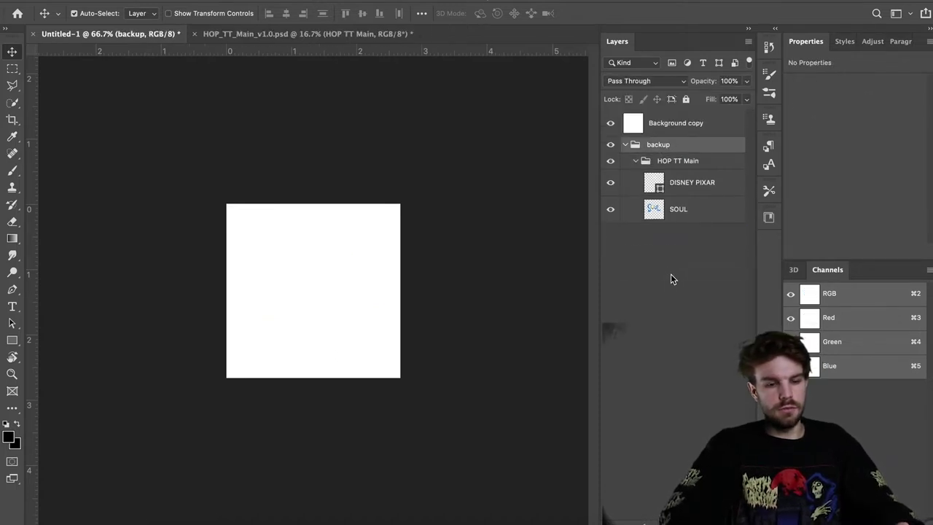
# Step: Duplicate the HOP TT Main group, move the copy out above the Background copy layer, and hide the collapsed backup group
pyautogui.click(639, 162)
pyautogui.click(659, 161)
pyautogui.press('super+j')
pyautogui.moveTo(659, 161); pyautogui.dragTo(652, 139)
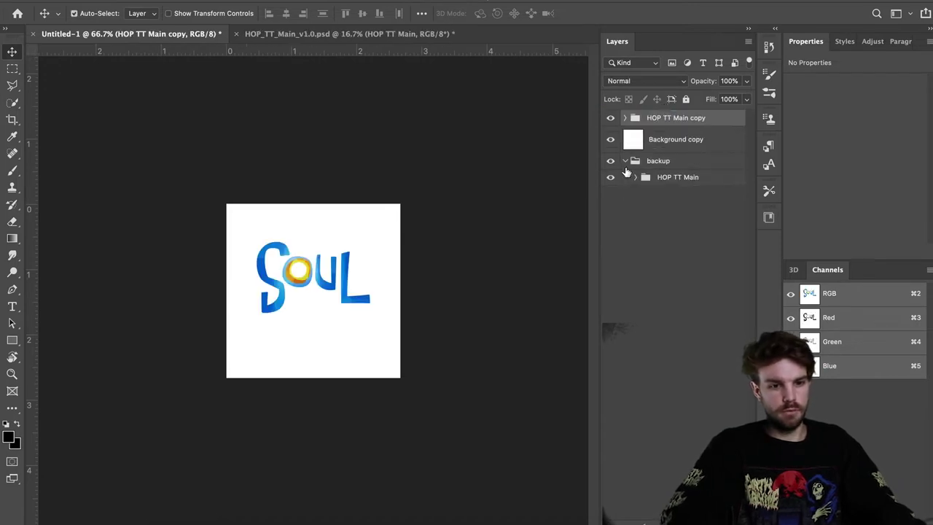
pyautogui.click(626, 118)
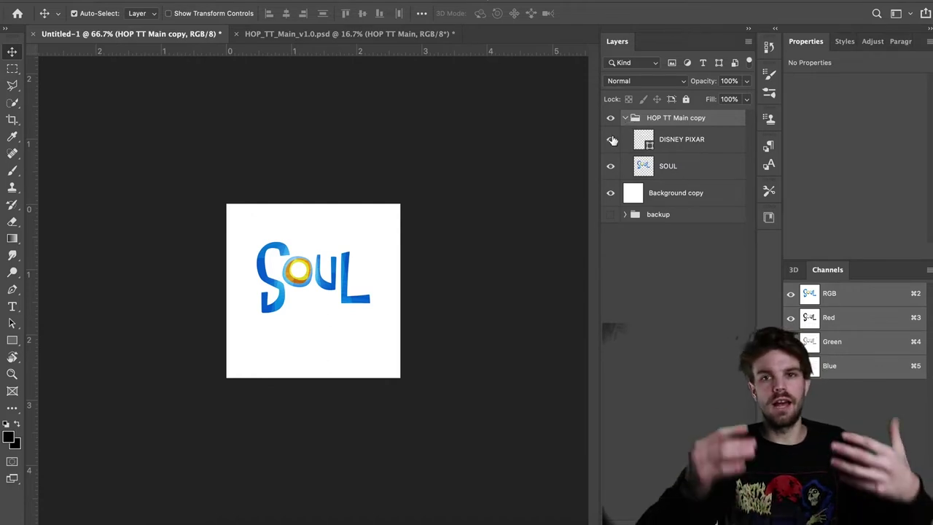
# Step: Browse the ArtAndSoulChallenge folder for a background, preview s221_101kT.bkgd16.1460.jpg, and close the open preview images
pyautogui.press('super+plus')
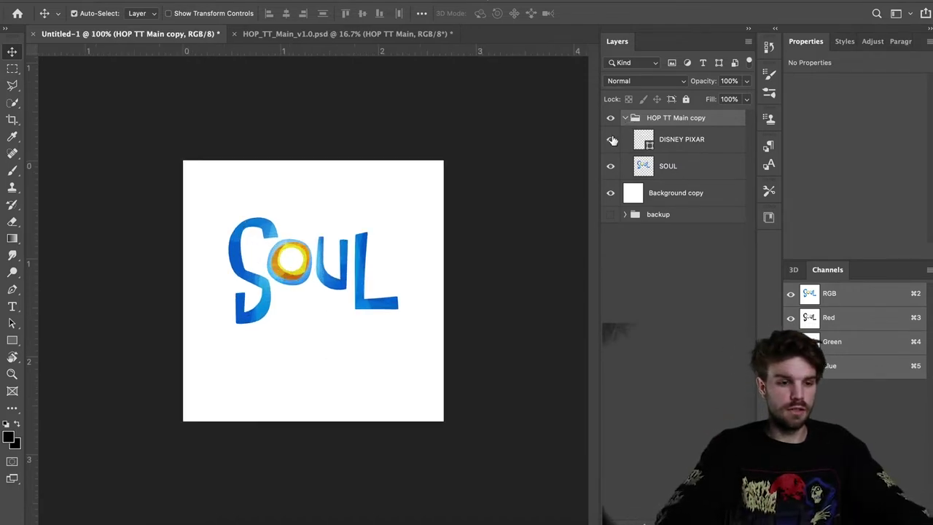
pyautogui.press('super+o')
pyautogui.scroll(-3, 258, 354)
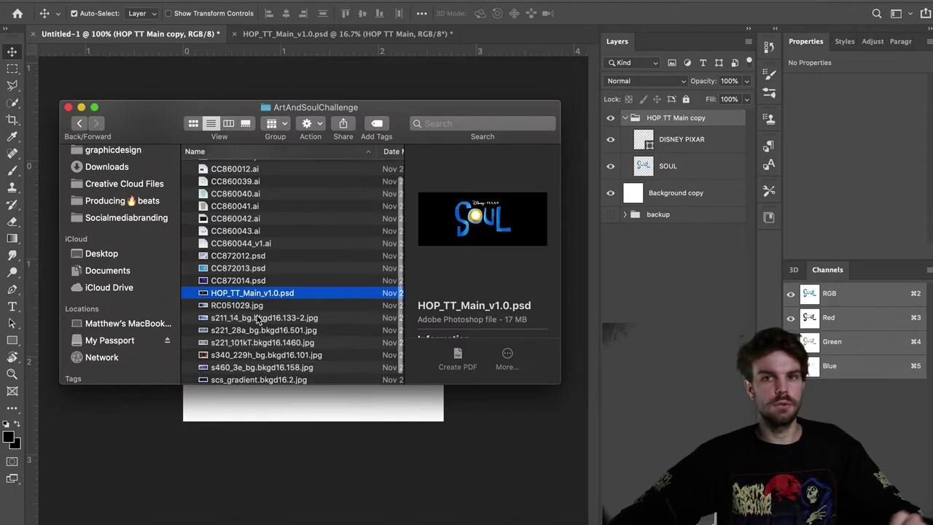
pyautogui.click(263, 304)
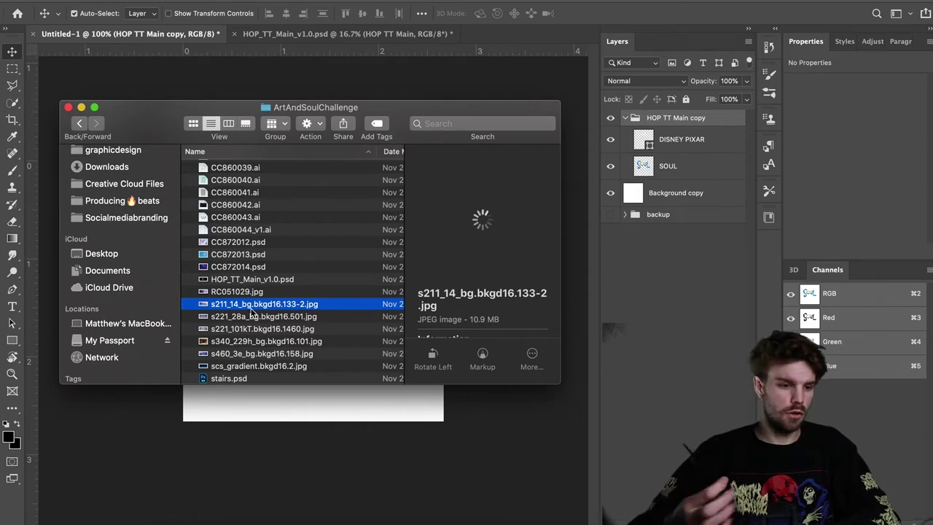
pyautogui.doubleClick(230, 327)
pyautogui.click(235, 316)
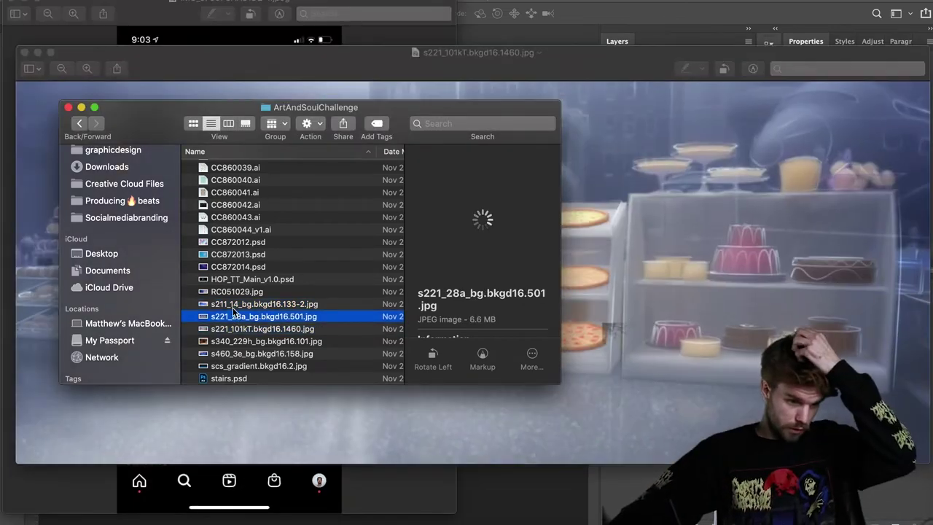
pyautogui.click(600, 239)
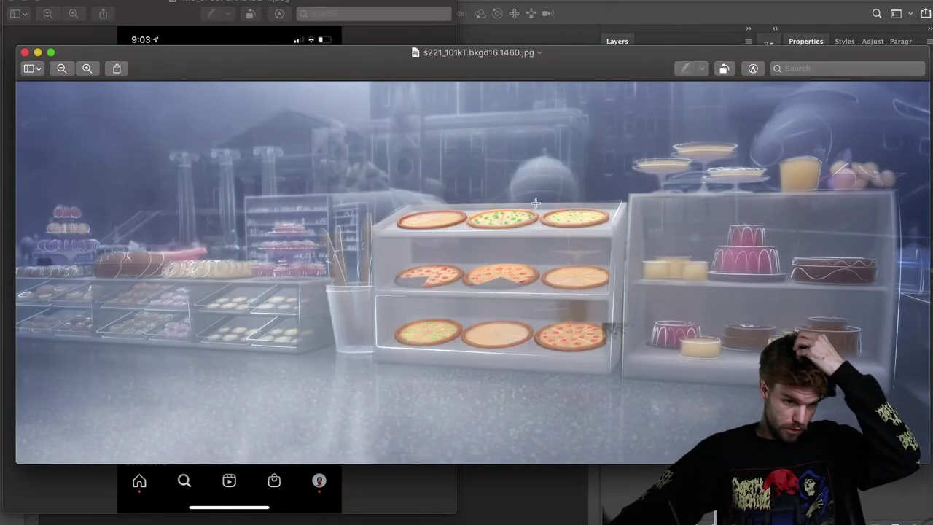
pyautogui.click(24, 53)
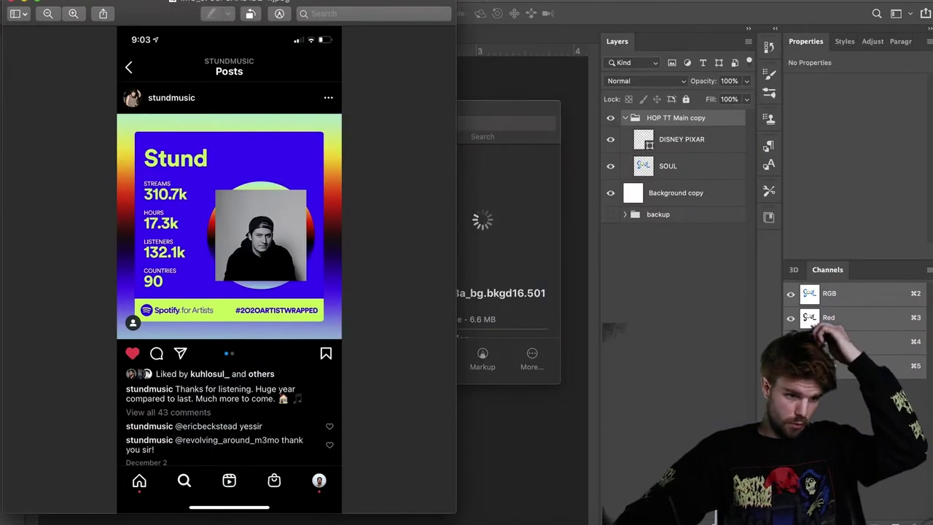
pyautogui.click(10, 3)
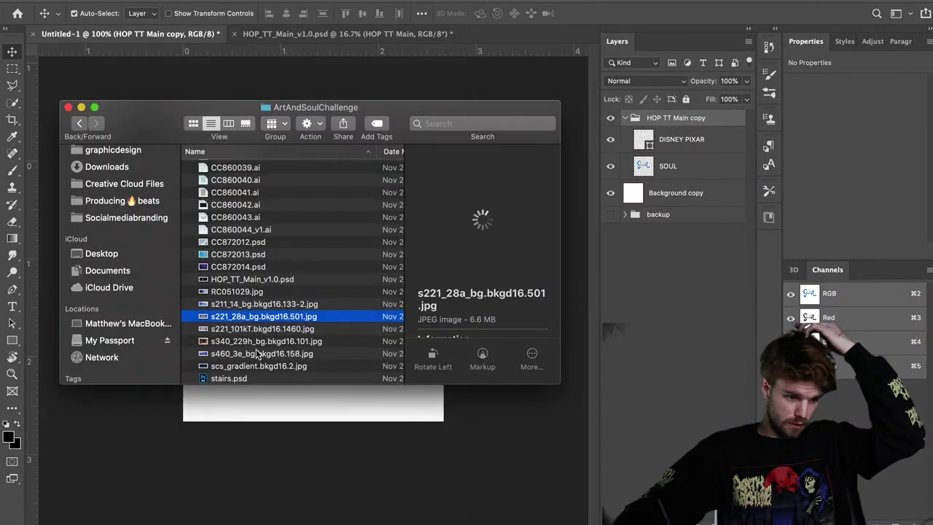
# Step: Place scs_gradient.bkgd16.2.jpg at 4.69% in the Untitled-1 document and put a duplicate of its layer into the backup group
pyautogui.moveTo(259, 365); pyautogui.dragTo(289, 393)
pyautogui.moveTo(291, 262); pyautogui.dragTo(261, 392)
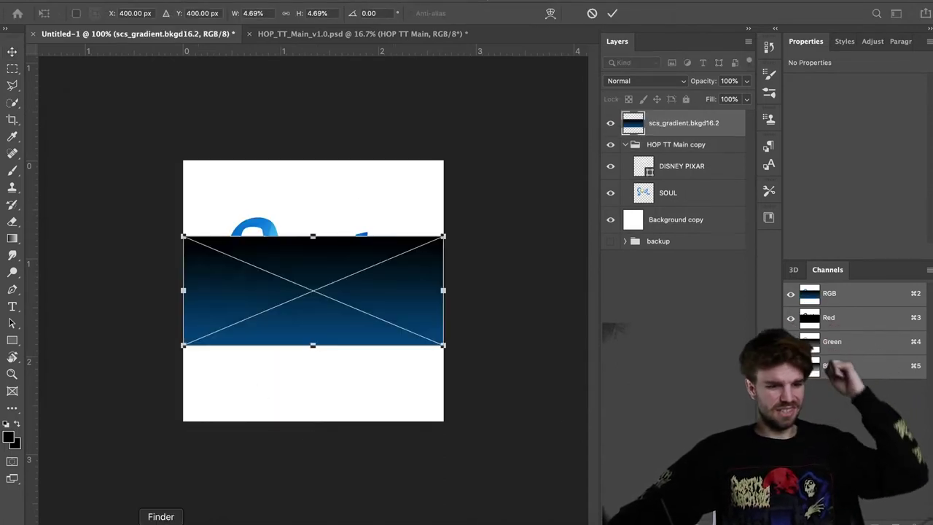
pyautogui.press('Return')
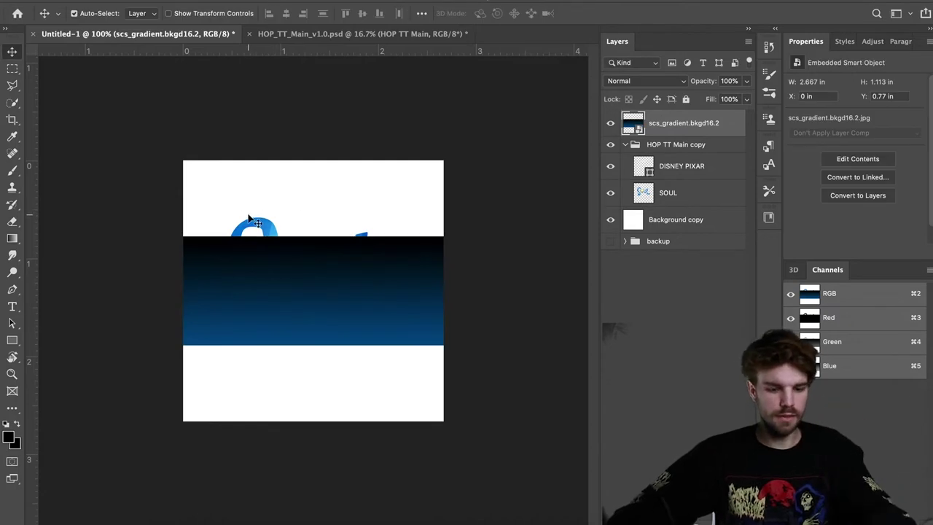
pyautogui.press('super+j')
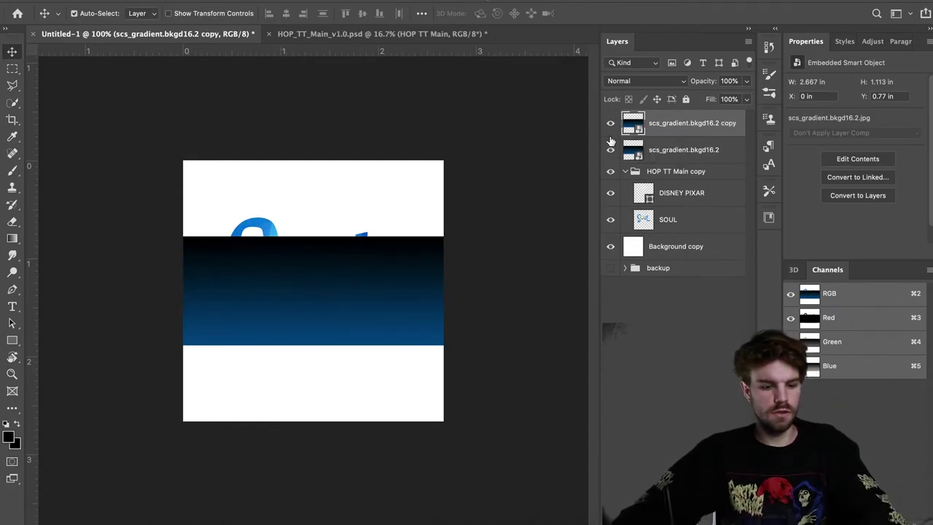
pyautogui.moveTo(660, 121); pyautogui.dragTo(669, 266)
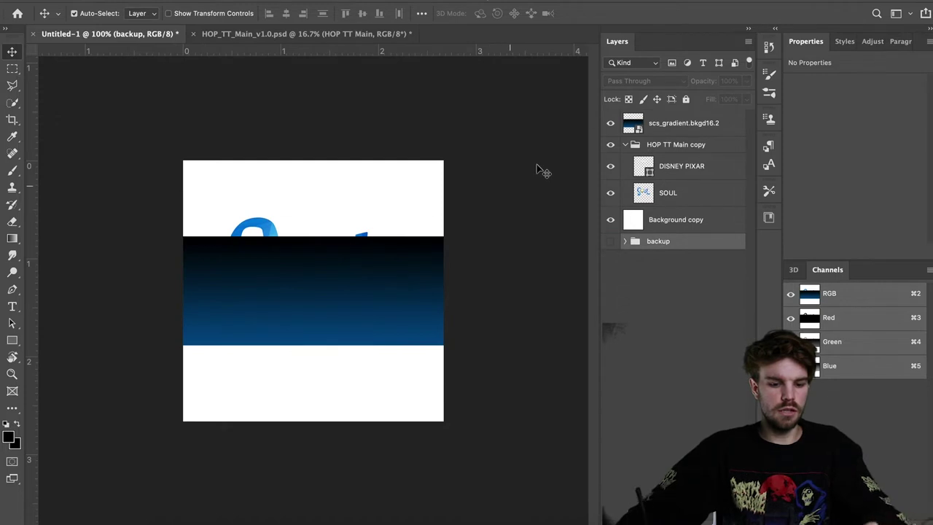
# Step: Stretch the scs_gradient.bkgd16.2 layer to 2.667 by 2.667 in, filling the canvas, and put it beneath the HOP TT Main copy group
pyautogui.click(665, 122)
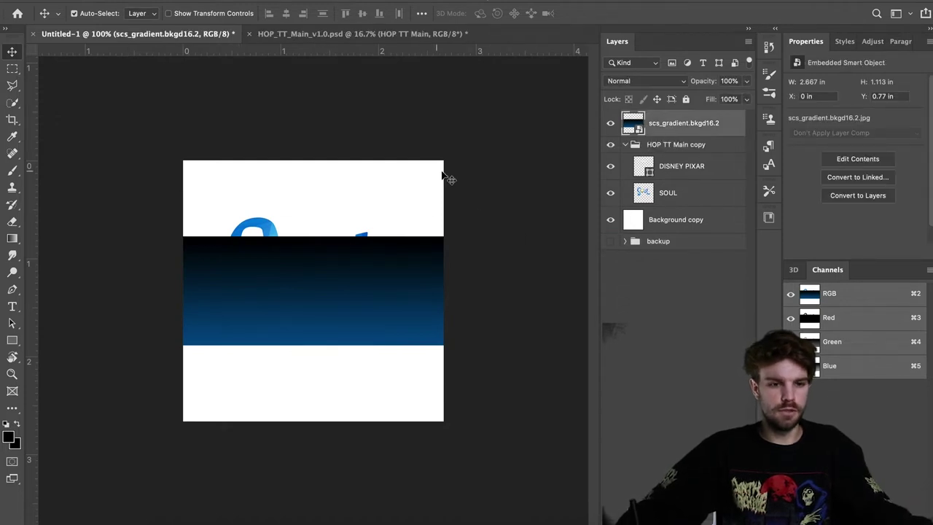
pyautogui.press('super+t')
pyautogui.moveTo(172, 271); pyautogui.dragTo(219, 204)
pyautogui.moveTo(313, 271); pyautogui.dragTo(308, 421)
pyautogui.press('Return')
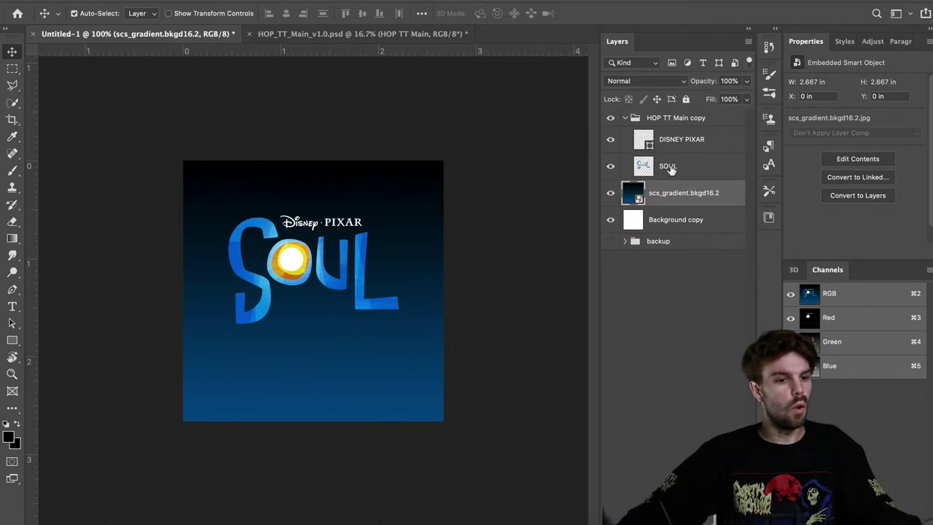
# Step: Save the album cover document as Soulcoverart.psd with Maximize Compatibility enabled
pyautogui.click(669, 166)
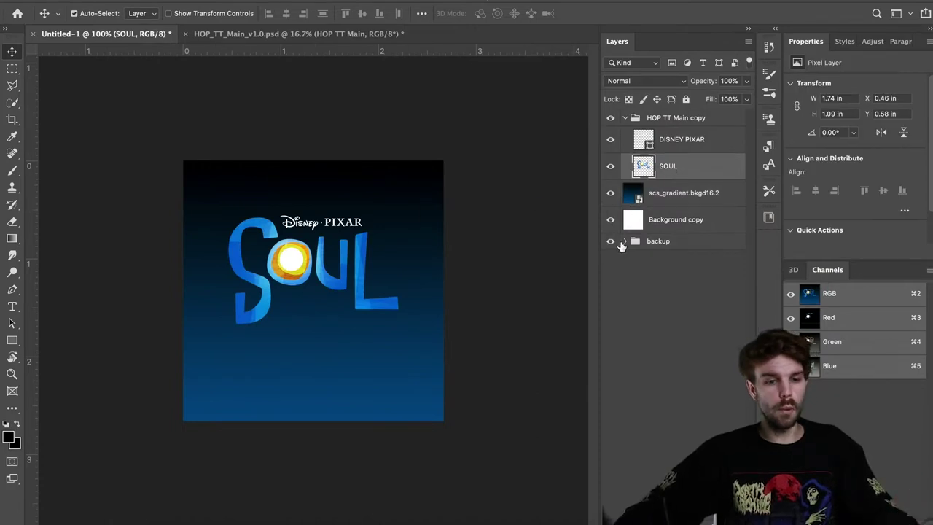
pyautogui.click(623, 241)
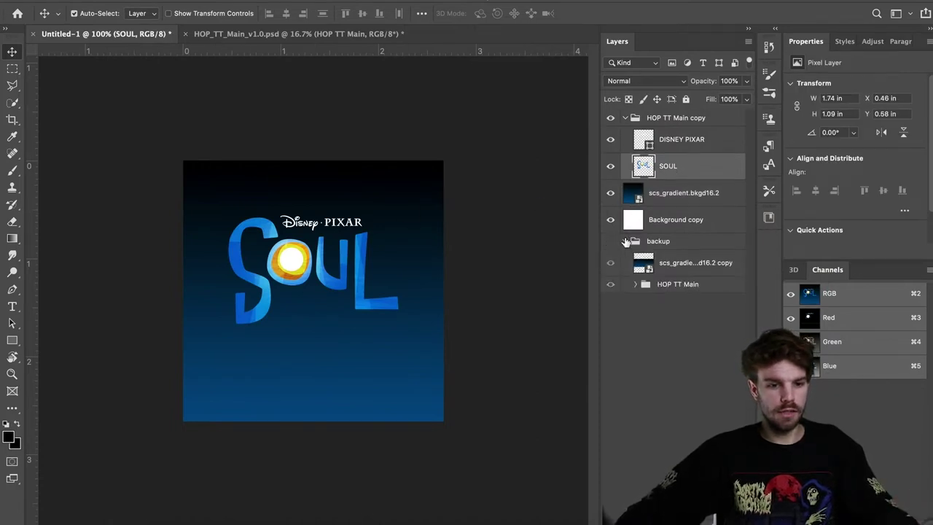
pyautogui.click(625, 241)
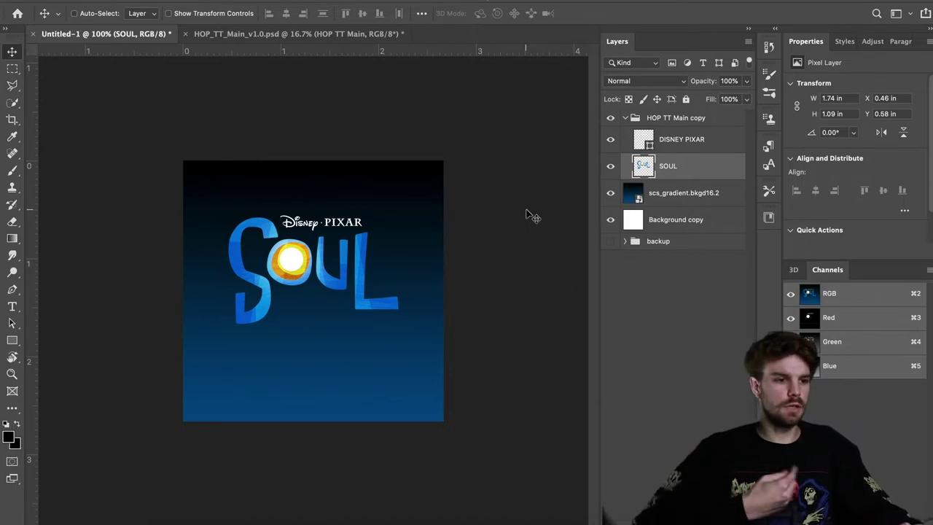
pyautogui.press('super+s')
pyautogui.press('Return')
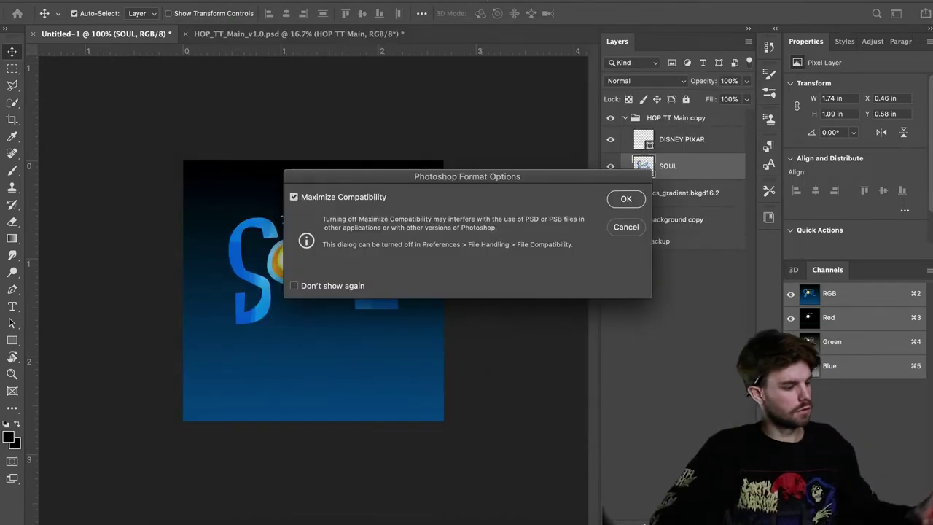
pyautogui.press('Return')
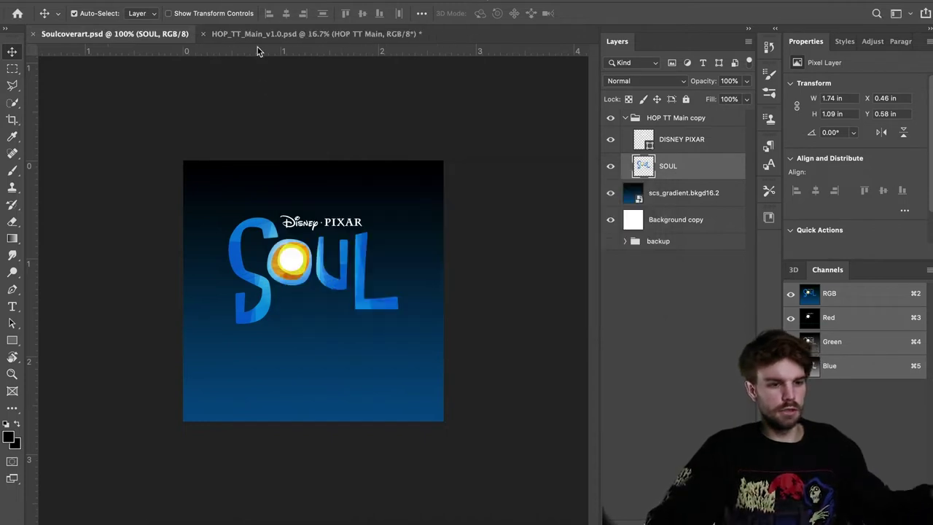
# Step: Nudge the SOUL layer slightly upward to a Y position of 332 px
pyautogui.press('super+t')
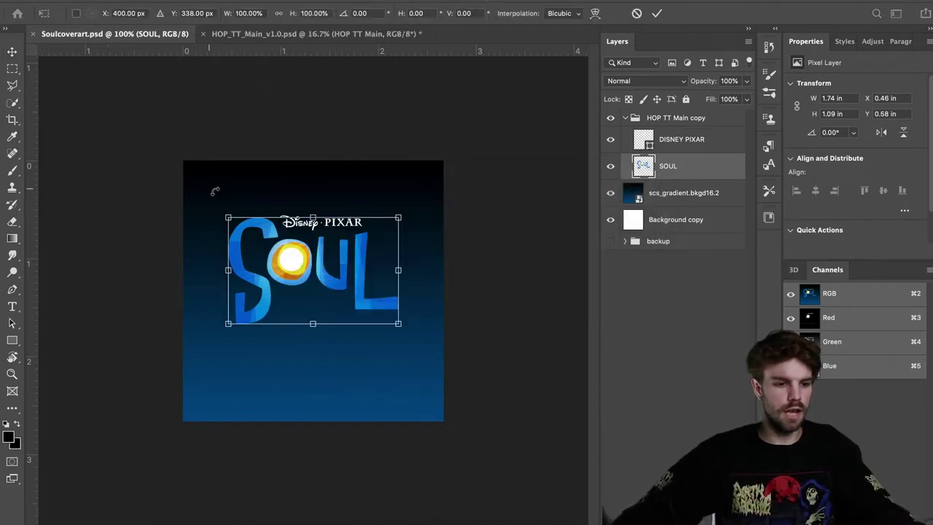
pyautogui.moveTo(318, 268); pyautogui.dragTo(318, 265)
pyautogui.press('Return')
# Step: Scale the HOP TT Main copy group down proportionally and move it into the canvas's upper-left corner
pyautogui.click(683, 121)
pyautogui.press('super+t')
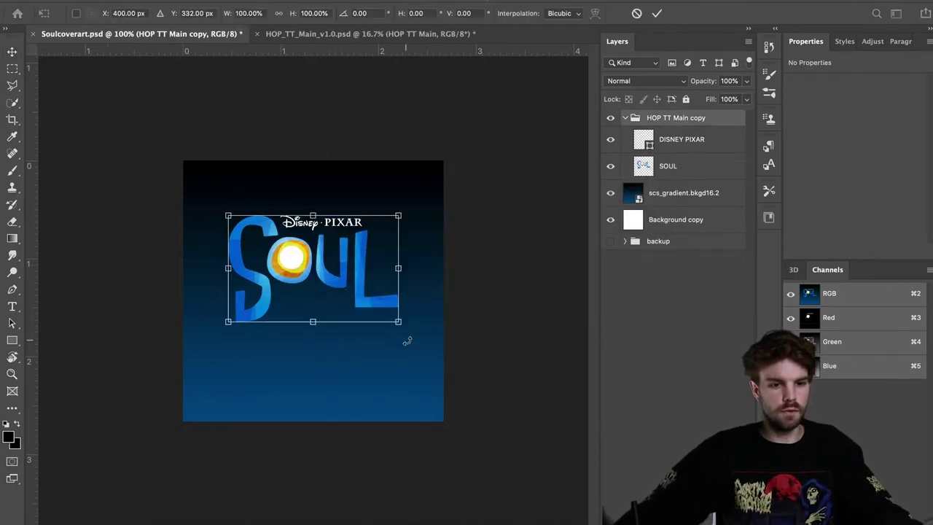
pyautogui.moveTo(398, 322); pyautogui.dragTo(353, 295)
pyautogui.moveTo(320, 262); pyautogui.dragTo(303, 231)
pyautogui.press('Return')
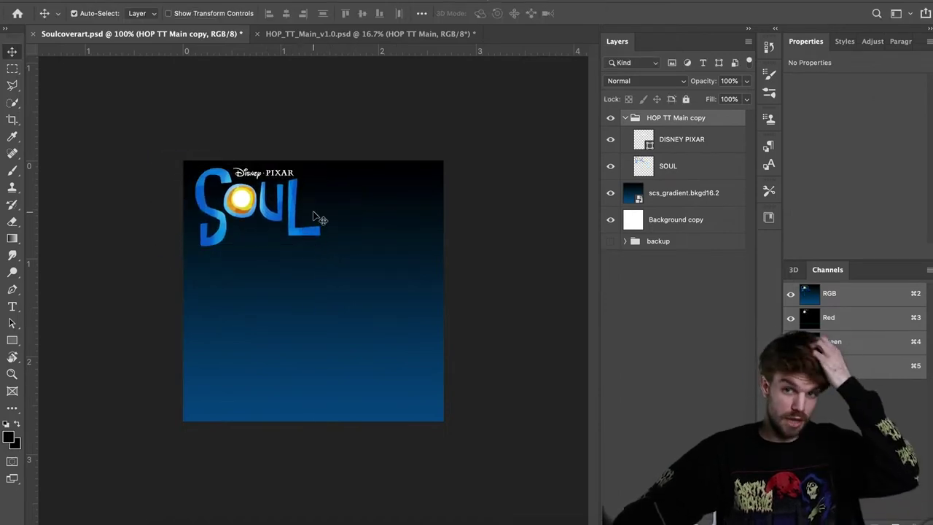
# Step: Fine-tune the title group's margins in the canvas's upper-left corner and save the document
pyautogui.press('super+plus')
pyautogui.moveTo(223, 174); pyautogui.dragTo(271, 257)
pyautogui.click(251, 204)
pyautogui.moveTo(291, 187); pyautogui.dragTo(312, 217)
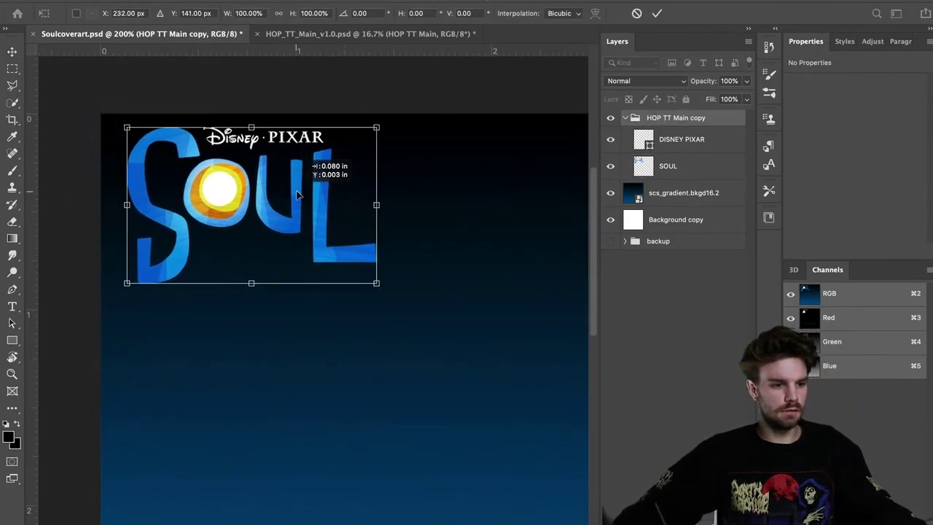
pyautogui.press('Return')
pyautogui.press('super')
pyautogui.hotkey('ctrl', 's')
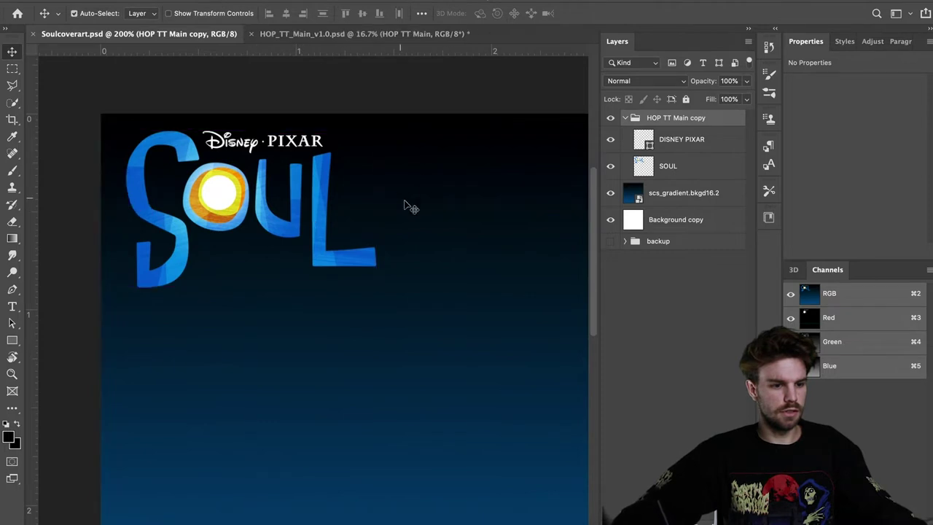
pyautogui.hotkey('ctrl', '-')
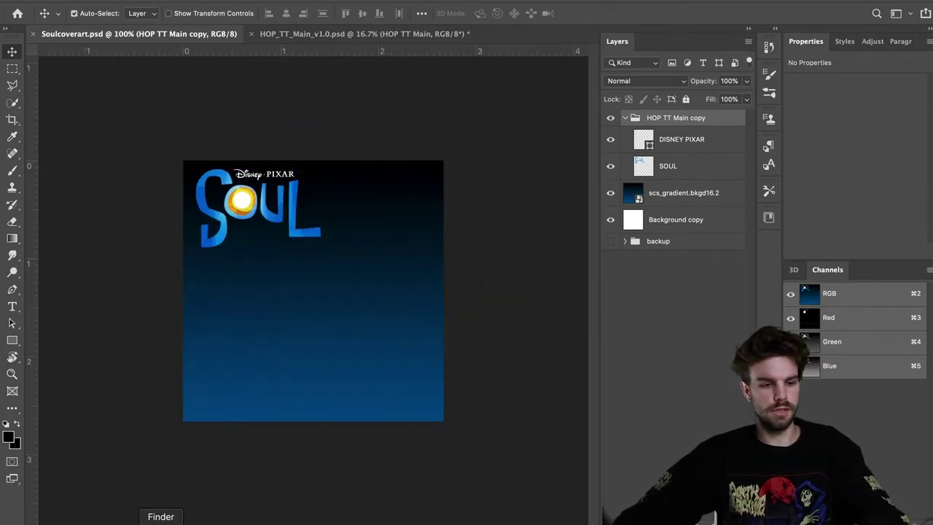
# Step: Switch to Finder and open stairs.psd from the ArtAndSoulChallenge folder in Photoshop
pyautogui.click(162, 521)
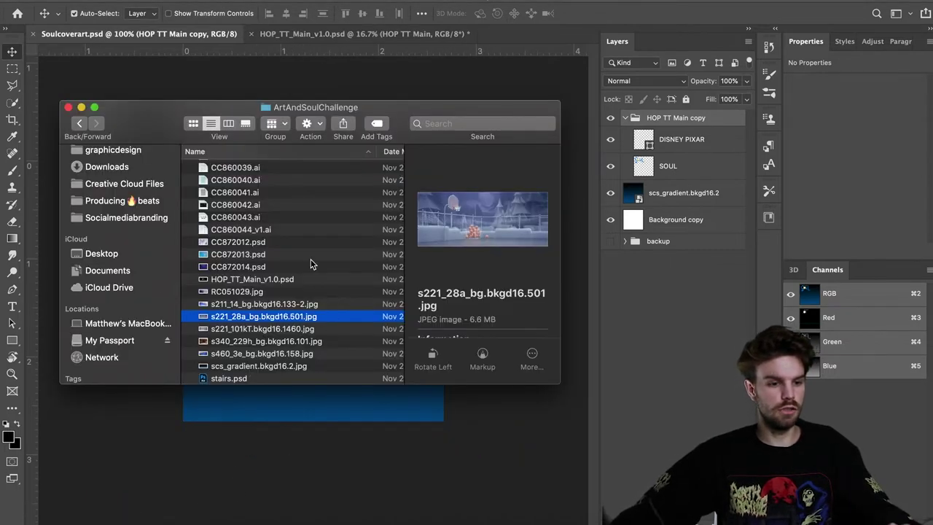
pyautogui.press('Down')
pyautogui.click(242, 377)
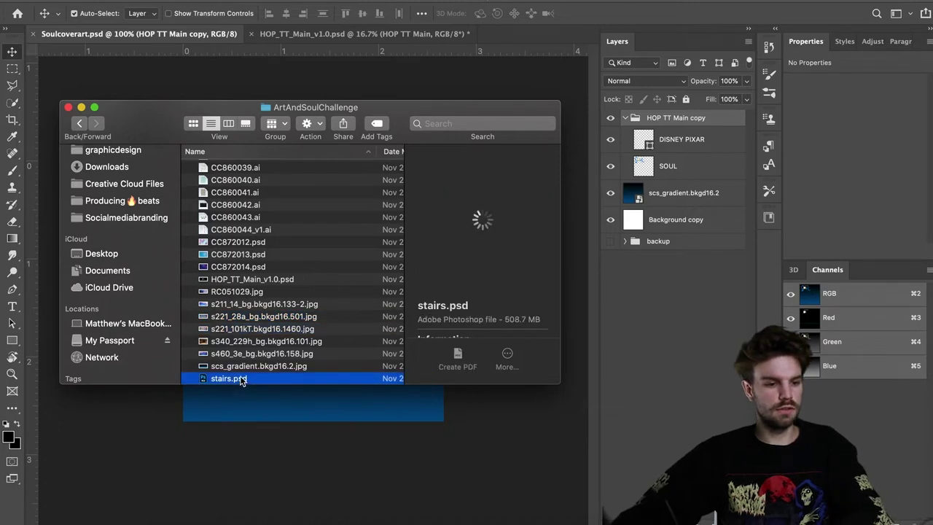
pyautogui.doubleClick(241, 378)
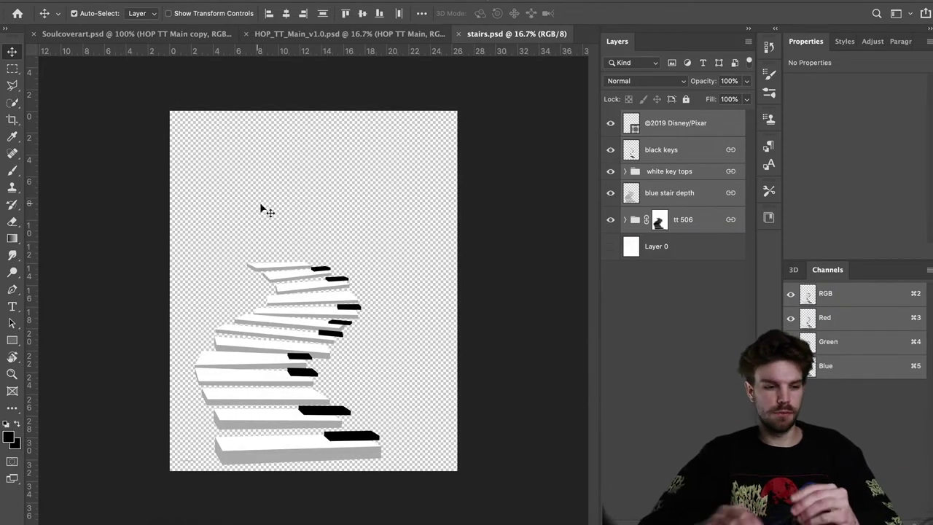
# Step: Group the stairs.psd layers from ©2019 Disney/Pixar through tt 506 and copy the group into Soulcoverart.psd
pyautogui.click(258, 207)
pyautogui.click(289, 364)
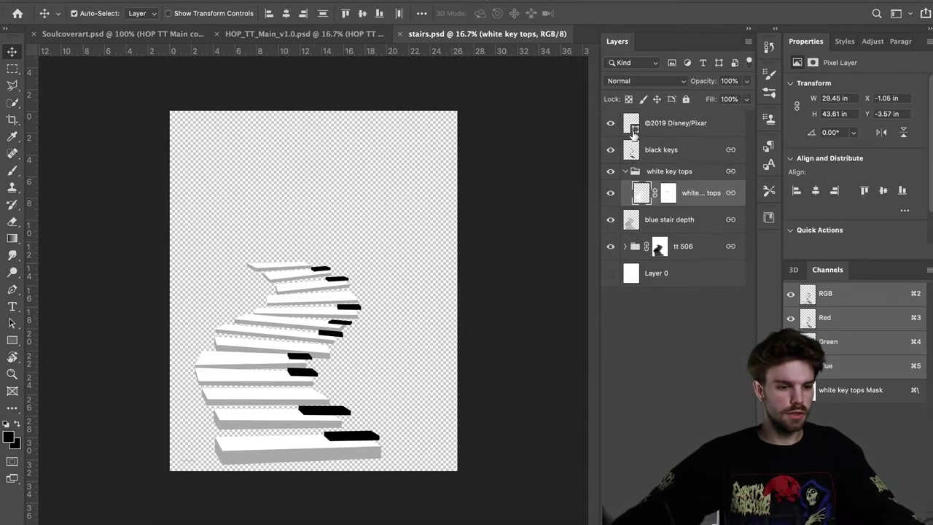
pyautogui.click(667, 134)
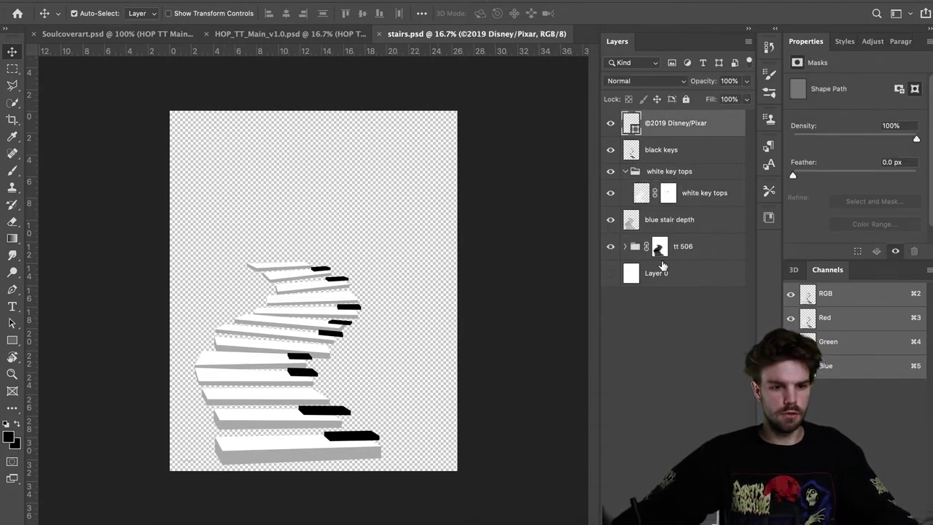
pyautogui.keyDown('shift'); pyautogui.click(709, 248); pyautogui.keyUp('shift')
pyautogui.press('super+g')
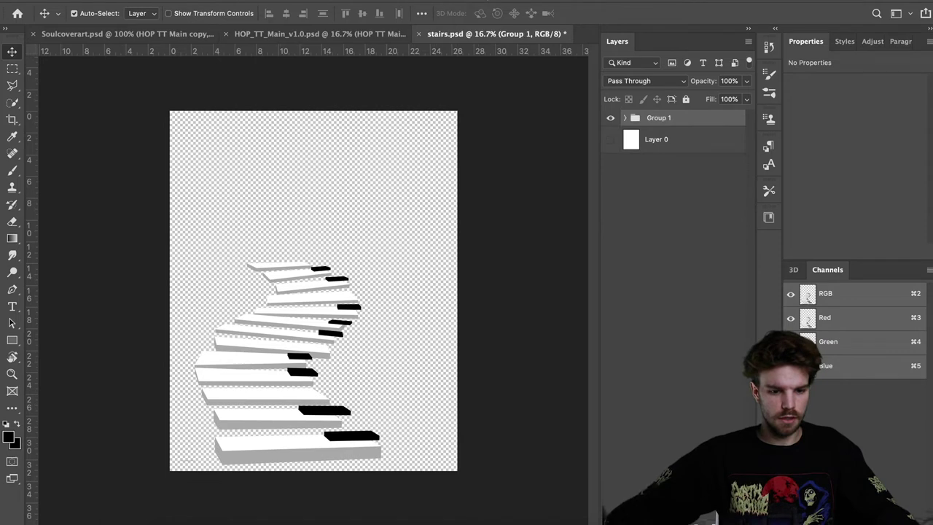
pyautogui.moveTo(665, 122); pyautogui.dragTo(306, 277)
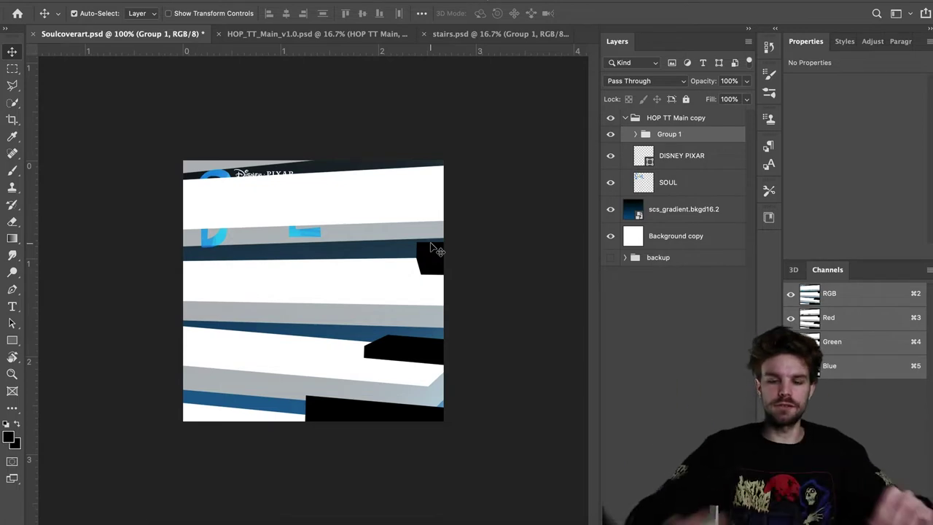
# Step: Duplicate the imported stairs group into the backup group and rename the working group as Stairs
pyautogui.press('super+j')
pyautogui.moveTo(664, 139); pyautogui.dragTo(661, 278)
pyautogui.doubleClick(677, 135)
pyautogui.press('Return')
# Step: Scale the oversized Stairs group down and place it over the canvas
pyautogui.press('super+t')
pyautogui.press('super+minus')
pyautogui.press('super+minus')
pyautogui.press('super+minus')
pyautogui.press('super+minus')
pyautogui.press('super+minus')
pyautogui.press('super+minus')
pyautogui.press('super+minus')
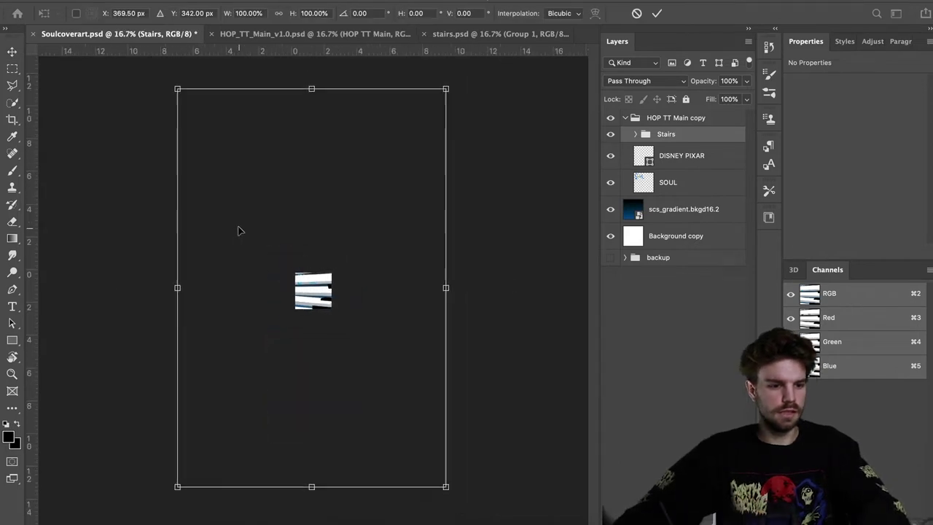
pyautogui.moveTo(231, 170); pyautogui.dragTo(387, 392)
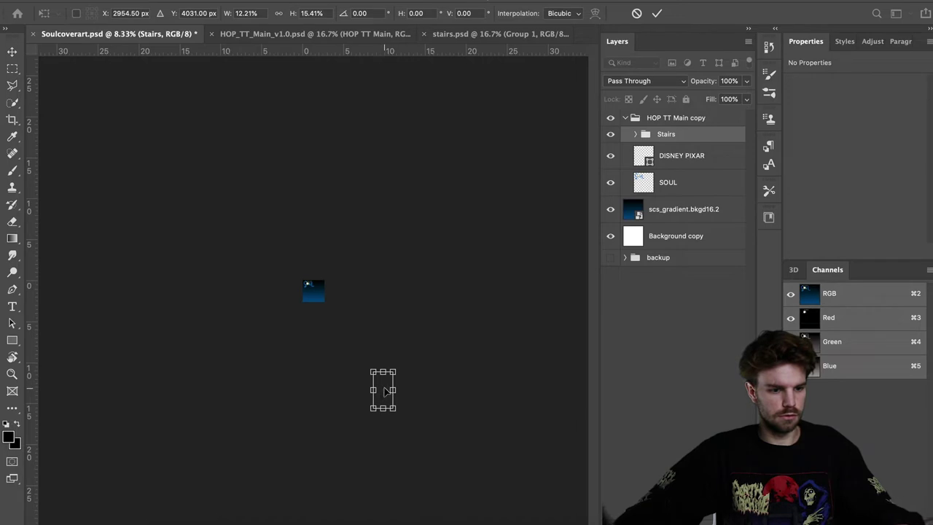
pyautogui.press('super+z')
pyautogui.moveTo(228, 160); pyautogui.dragTo(326, 315)
pyautogui.press('Return')
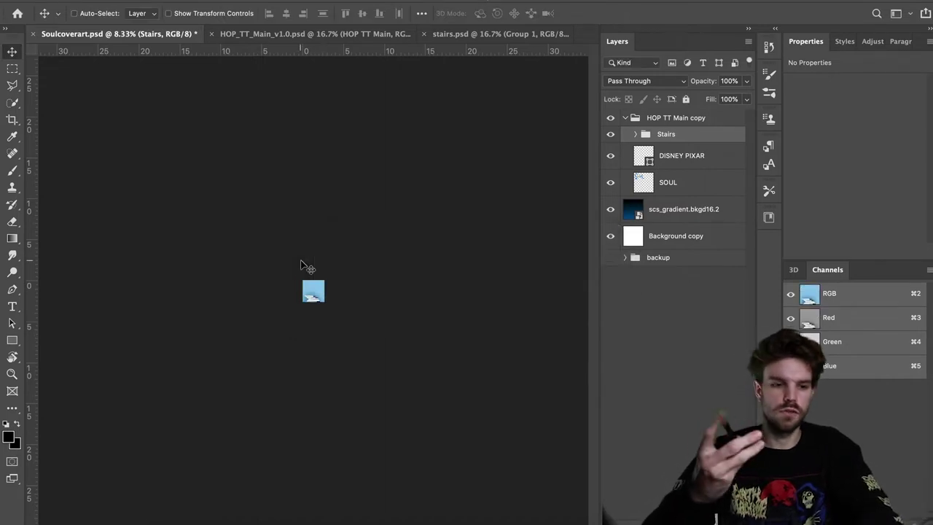
# Step: Scale the Stairs group to 48.77% and position it at X 341.50 px, Y 267.50 px on the canvas
pyautogui.press('super+equal')
pyautogui.press('super+equal')
pyautogui.press('super+equal')
pyautogui.press('super+equal')
pyautogui.press('super+equal')
pyautogui.press('super+t')
pyautogui.moveTo(186, 160); pyautogui.dragTo(318, 358)
pyautogui.moveTo(356, 393); pyautogui.dragTo(286, 225)
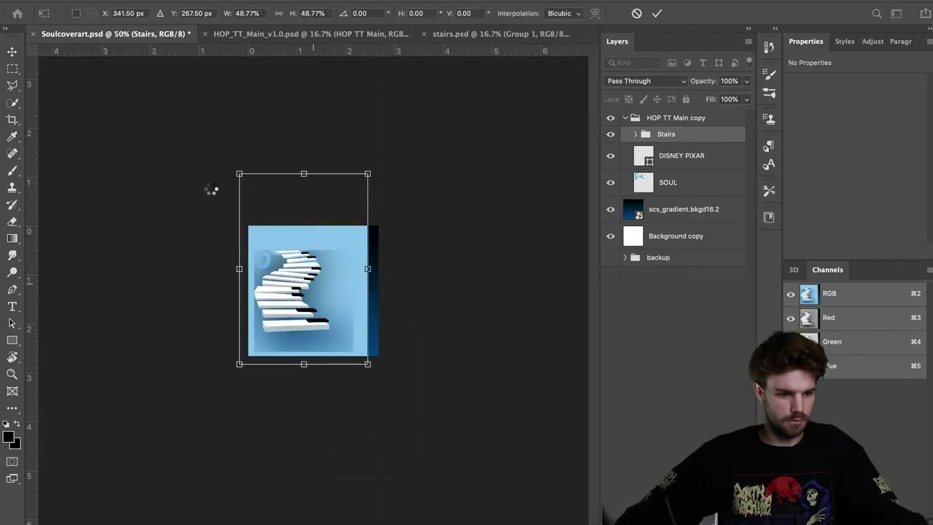
pyautogui.press('Return')
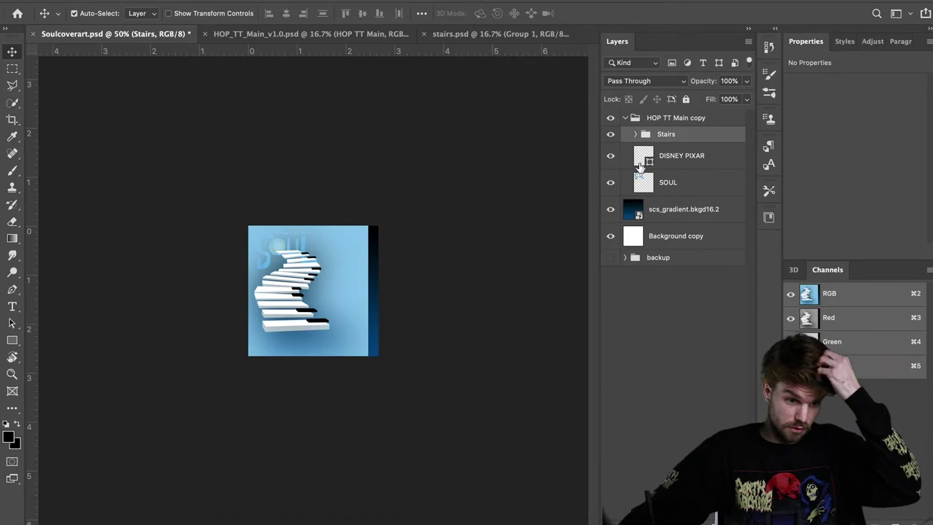
# Step: Move the Stairs group beneath the SOUL layer within the HOP TT Main copy group
pyautogui.moveTo(660, 137); pyautogui.dragTo(647, 201)
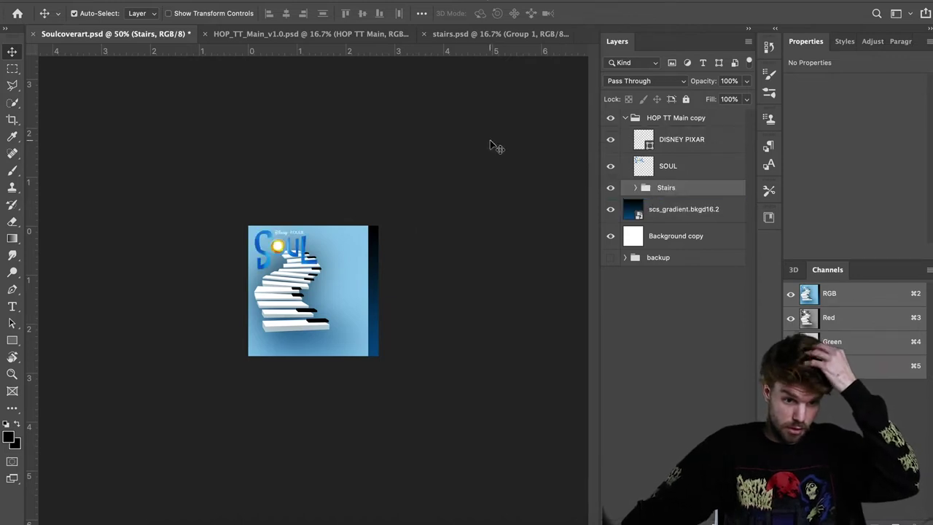
pyautogui.hotkey('ctrl', '+')
pyautogui.hotkey('ctrl', '+')
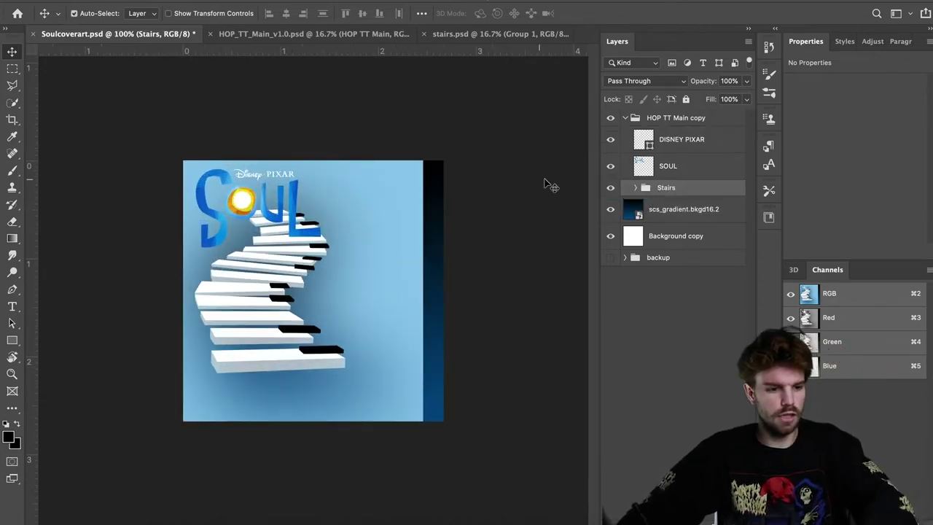
# Step: Hide the ©2019 Disney/Pixar layer and the tt 506 group inside the Stairs group
pyautogui.click(635, 187)
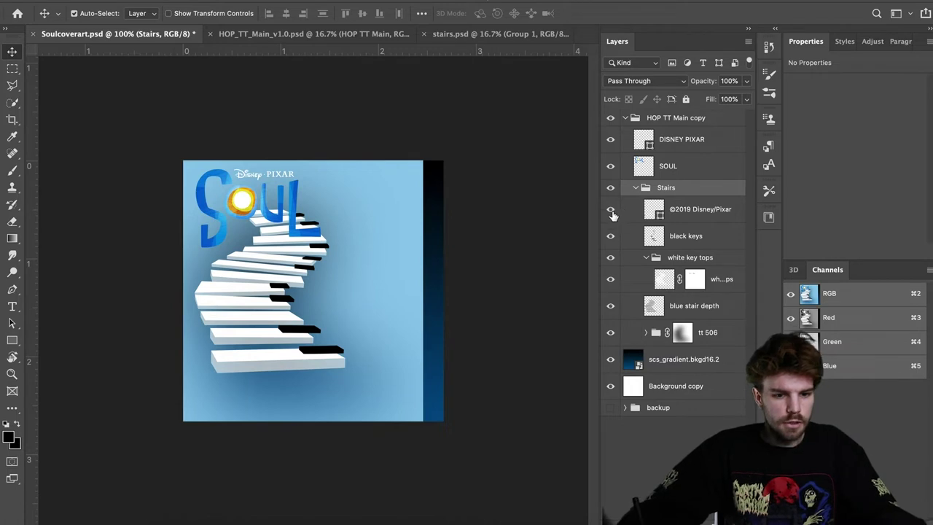
pyautogui.click(611, 236)
pyautogui.click(612, 237)
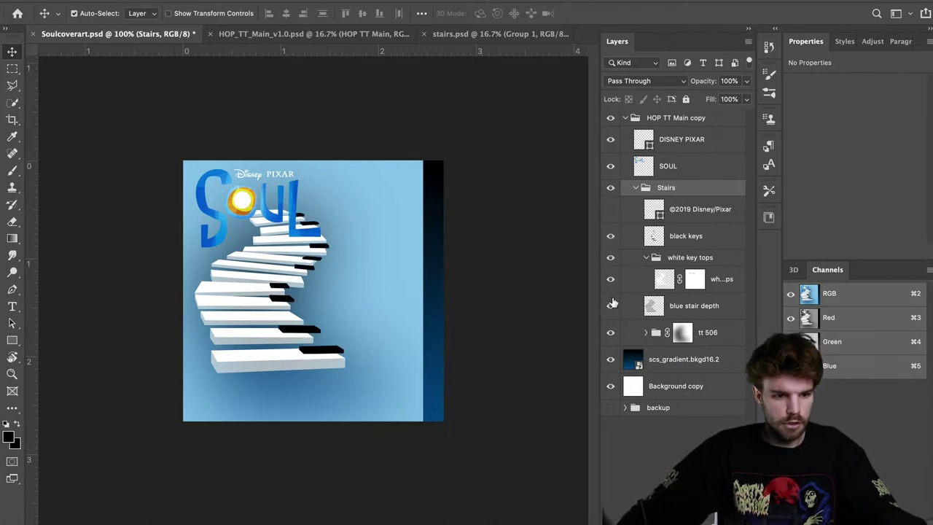
pyautogui.click(611, 306)
pyautogui.click(611, 306)
pyautogui.click(611, 332)
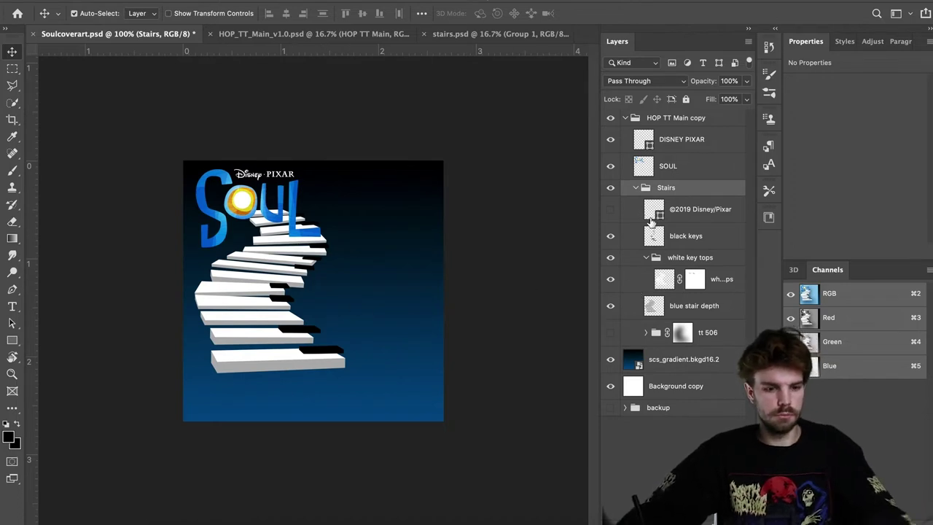
# Step: Move the Stairs group down and slightly right so the staircase sits below the Soul title
pyautogui.press('super+t')
pyautogui.moveTo(328, 287); pyautogui.dragTo(336, 330)
pyautogui.press('Return')
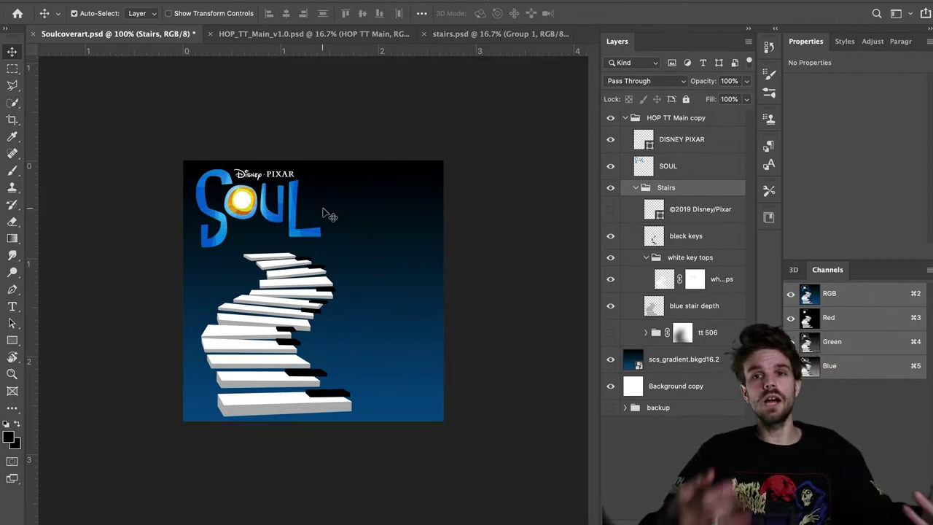
# Step: Duplicate the Stairs group, collapse both groups, and hide the Stairs copy
pyautogui.moveTo(324, 211); pyautogui.dragTo(325, 211)
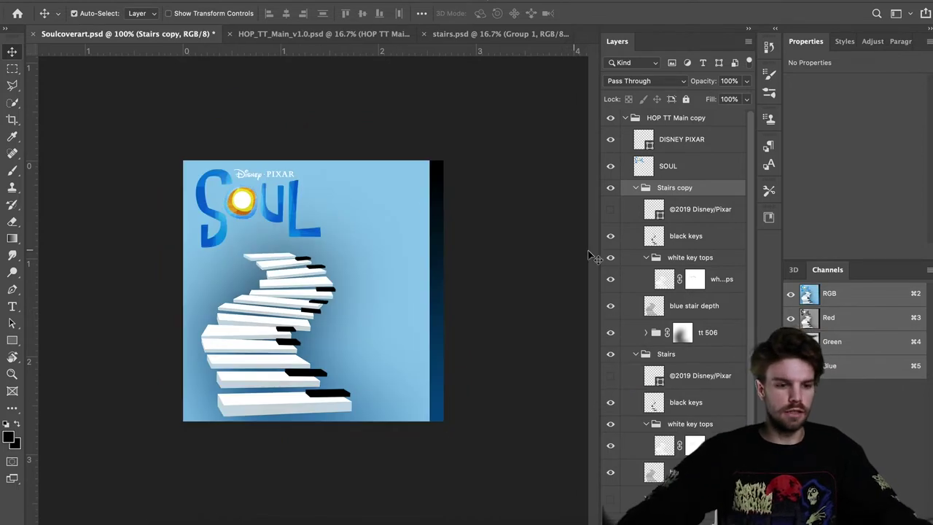
pyautogui.click(635, 188)
pyautogui.click(611, 204)
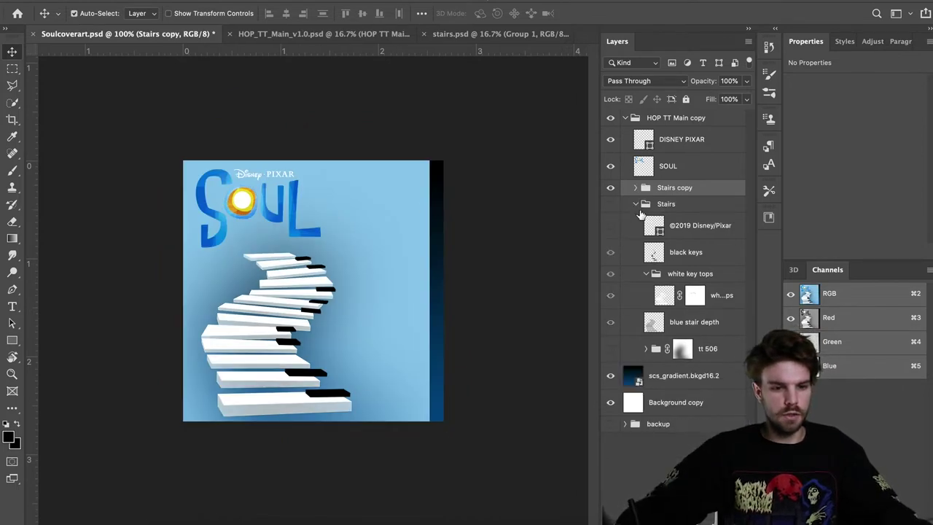
pyautogui.click(635, 205)
pyautogui.click(611, 204)
pyautogui.click(611, 187)
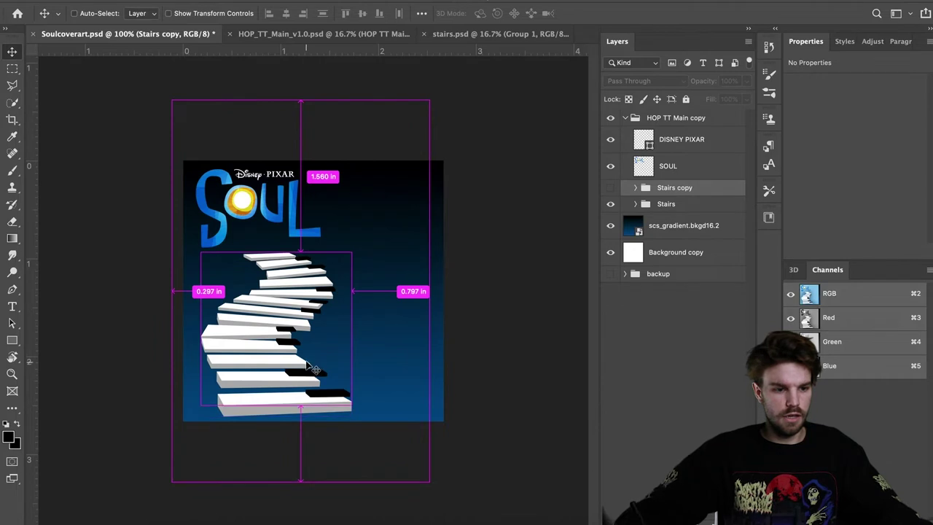
pyautogui.click(349, 346)
# Step: Make a second duplicate of the Stairs group and hide the original Stairs group
pyautogui.click(660, 205)
pyautogui.press('super+e')
pyautogui.press('super+z')
pyautogui.press('super+j')
pyautogui.click(610, 220)
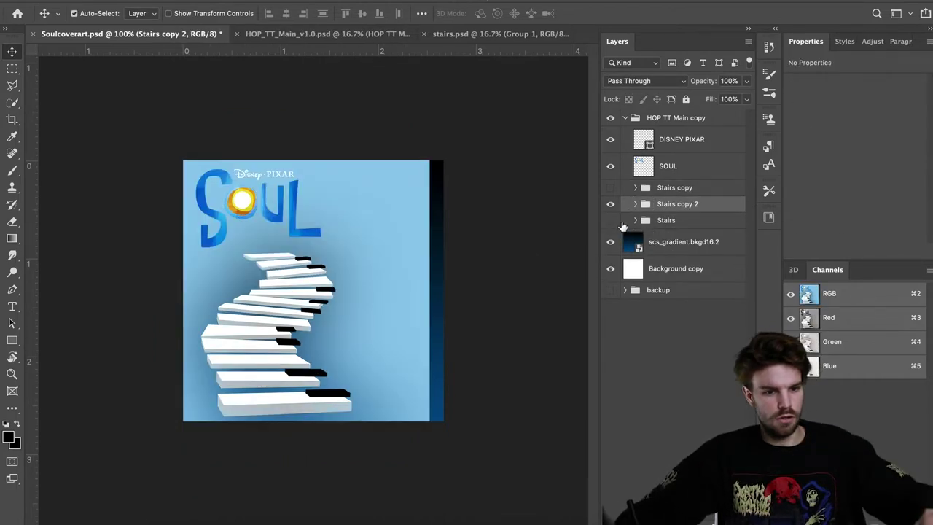
# Step: Expand the Stairs copy 2 group and hide its tt 506 blue background
pyautogui.click(612, 206)
pyautogui.click(612, 207)
pyautogui.click(612, 206)
pyautogui.click(634, 204)
pyautogui.click(611, 204)
pyautogui.click(611, 354)
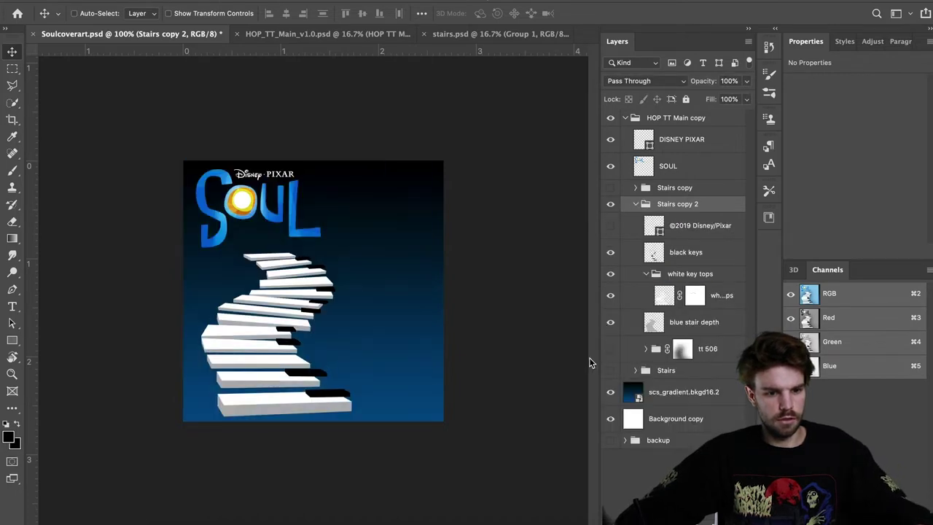
# Step: Merge the Stairs copy 2 group and try enlarging the staircase to about 160% across the cover
pyautogui.press('super+e')
pyautogui.press('super+t')
pyautogui.moveTo(306, 284); pyautogui.dragTo(289, 186)
pyautogui.moveTo(334, 320); pyautogui.dragTo(427, 418)
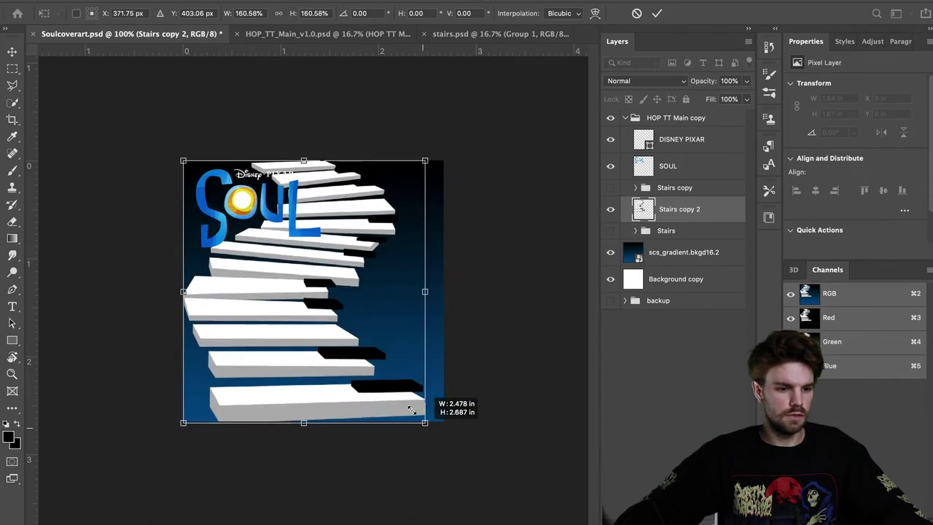
pyautogui.press('Return')
# Step: Try rotating the merged staircase sideways into the cover's lower-left corner, and undo the transforms
pyautogui.press('super+t')
pyautogui.moveTo(336, 380); pyautogui.dragTo(368, 385)
pyautogui.press('Return')
pyautogui.press('super+z')
pyautogui.press('super+t')
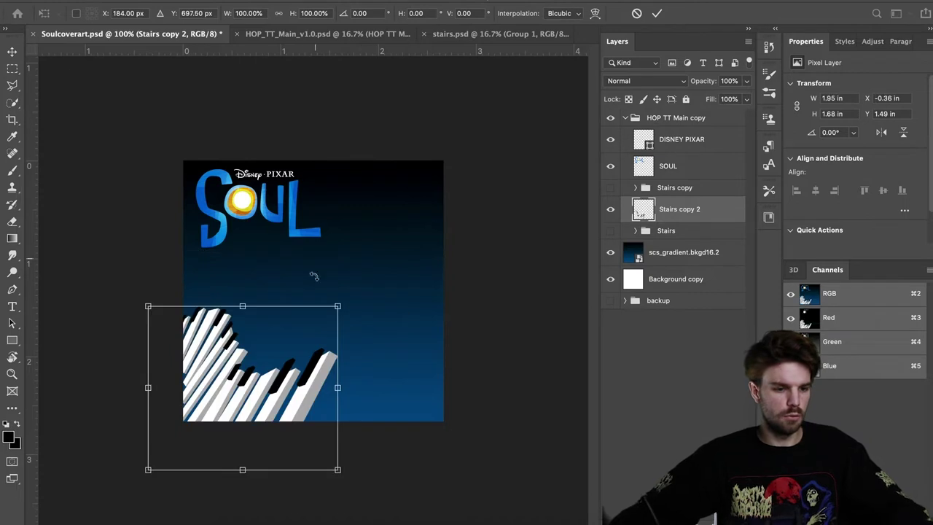
pyautogui.moveTo(320, 422); pyautogui.dragTo(318, 416)
pyautogui.press('Return')
pyautogui.press('super+z')
pyautogui.press('super+z')
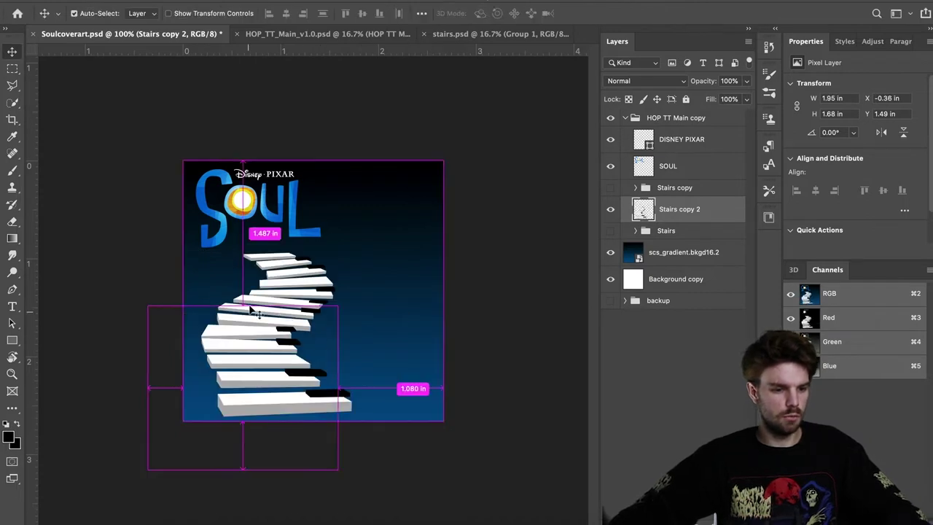
# Step: Move the merged staircase up and slightly left so its upper steps tuck behind the Soul title
pyautogui.press('super+t')
pyautogui.moveTo(285, 353); pyautogui.dragTo(277, 304)
pyautogui.press('Return')
pyautogui.press('super+minus')
pyautogui.press('super+minus')
pyautogui.press('super+plus')
pyautogui.press('super+plus')
pyautogui.press('super+plus')
pyautogui.press('super+plus')
pyautogui.moveTo(300, 217); pyautogui.dragTo(426, 379)
pyautogui.moveTo(264, 316); pyautogui.dragTo(349, 337)
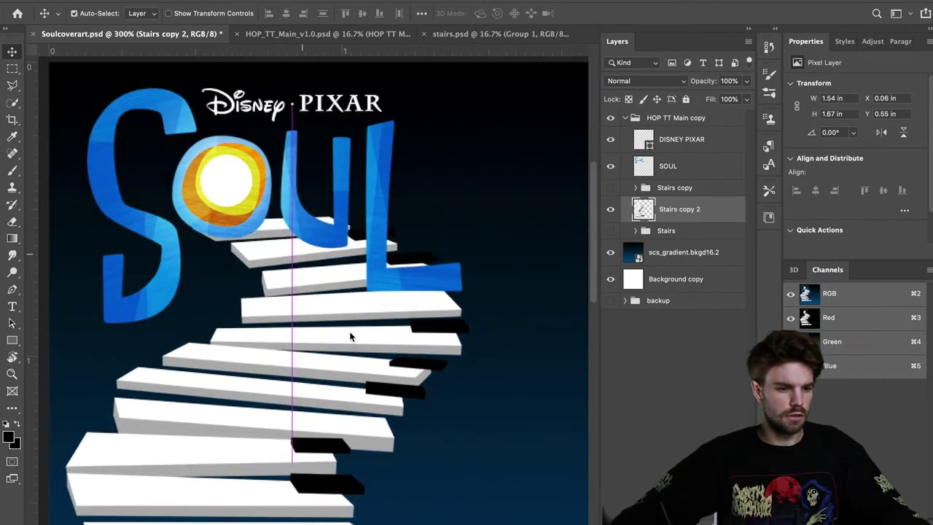
# Step: Examine how the raised staircase and Soul title work together at several magnifications
pyautogui.hotkey('ctrl', '+')
pyautogui.hotkey('ctrl', '-')
pyautogui.hotkey('ctrl', '-')
pyautogui.hotkey('ctrl', '-')
pyautogui.hotkey('ctrl', '-')
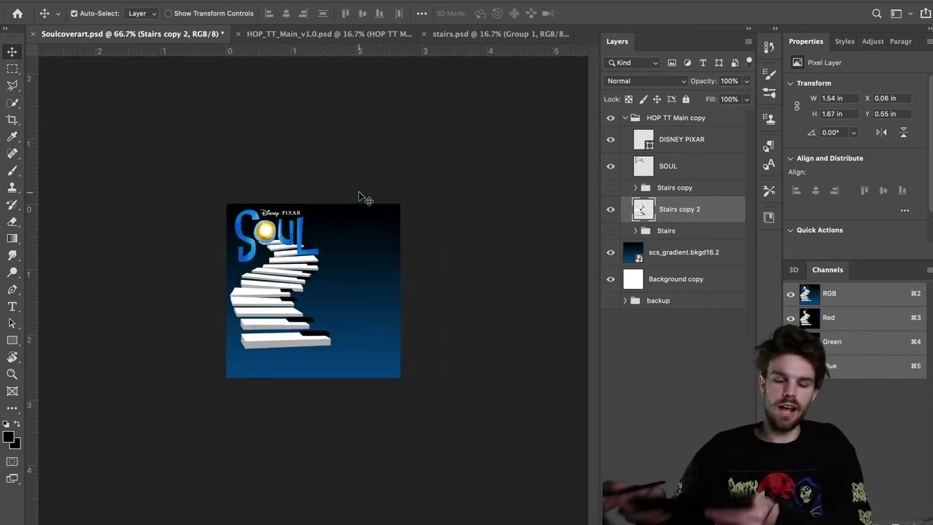
pyautogui.hotkey('ctrl', '-')
pyautogui.hotkey('ctrl', '-')
pyautogui.hotkey('ctrl', '-')
pyautogui.hotkey('ctrl', '+')
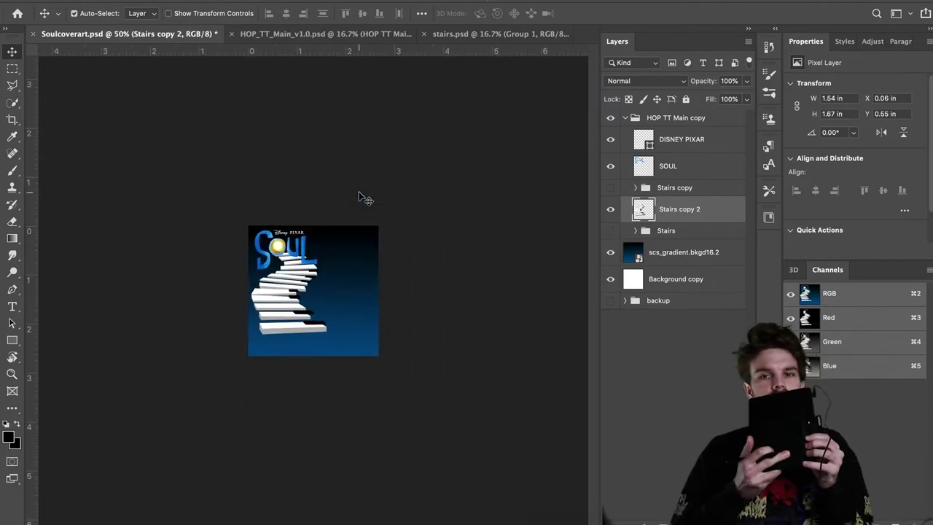
pyautogui.hotkey('ctrl', '+')
pyautogui.hotkey('ctrl', '+')
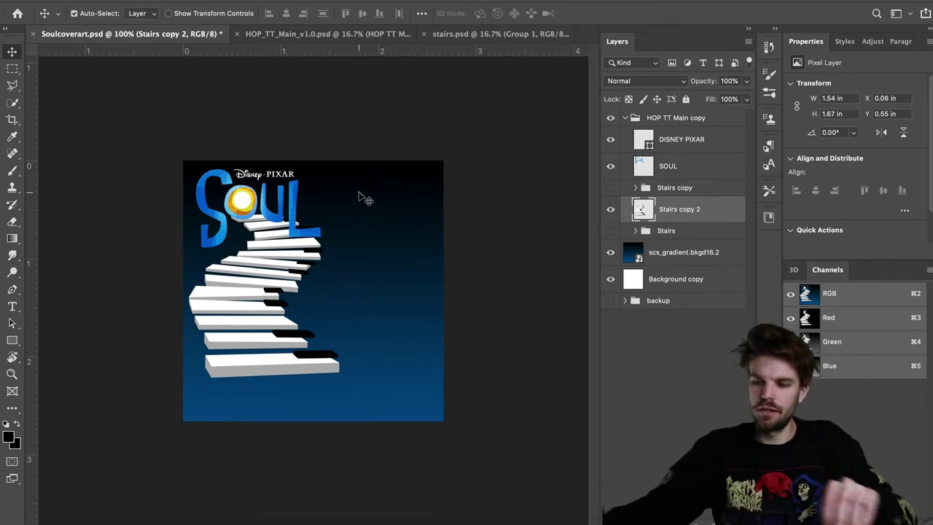
# Step: Delete the merged Stairs copy 2 layer and show the original Stairs group
pyautogui.press('BackSpace')
pyautogui.click(610, 202)
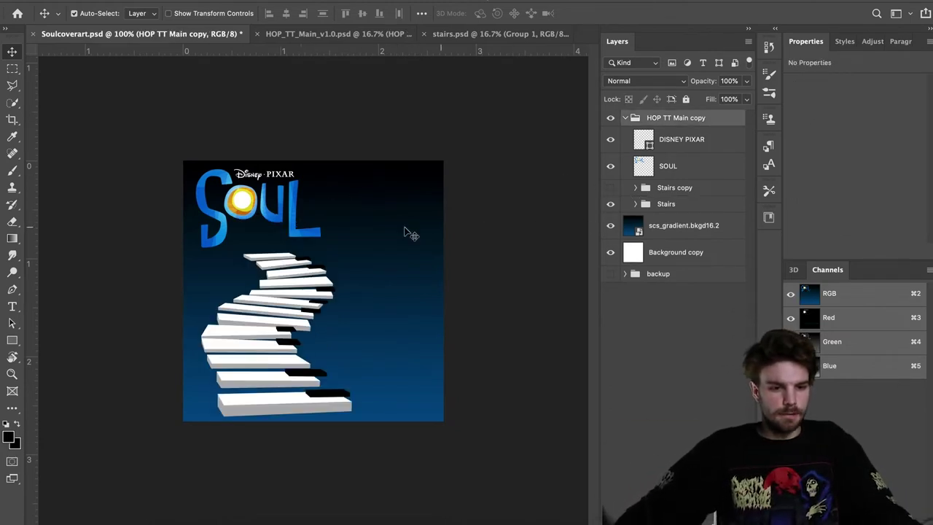
# Step: Place CC860041.ai from the ArtAndSoulChallenge folder on the cover as a smart object, cropped to its bounding box
pyautogui.hotkey('ctrl', 'Up')
pyautogui.click(280, 362)
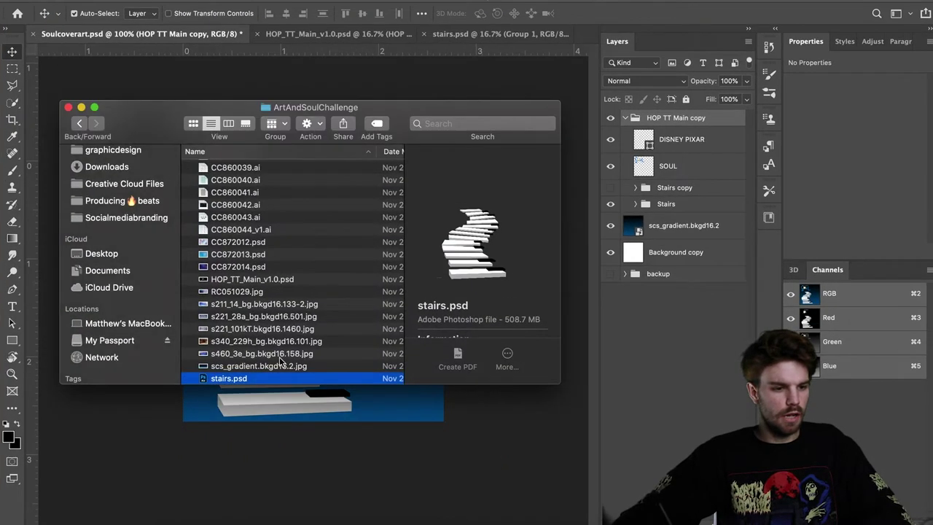
pyautogui.press('Up')
pyautogui.press('Up')
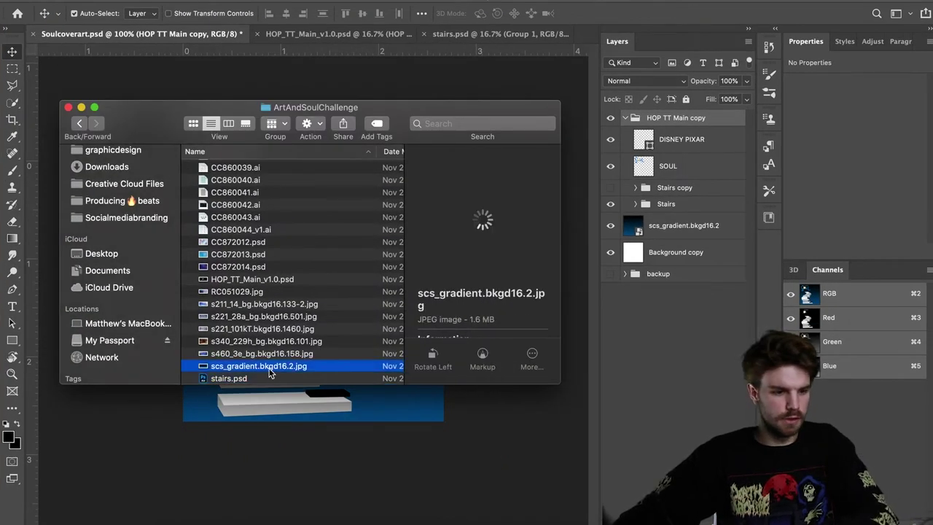
pyautogui.click(219, 190)
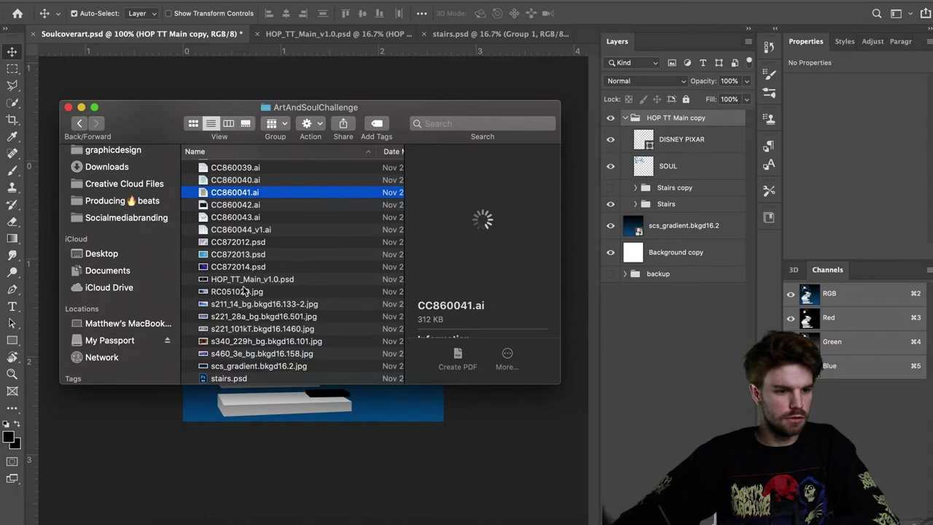
pyautogui.moveTo(228, 196); pyautogui.dragTo(318, 337)
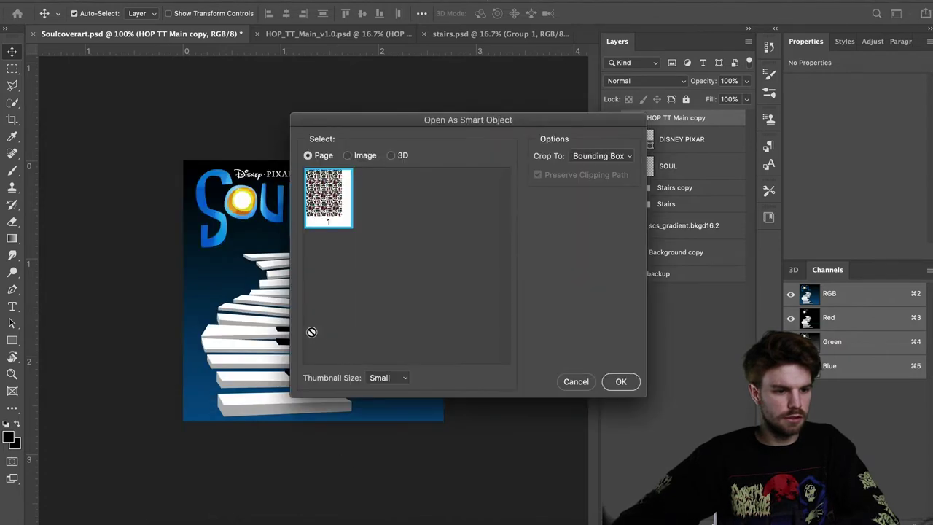
pyautogui.click(616, 381)
pyautogui.press('Return')
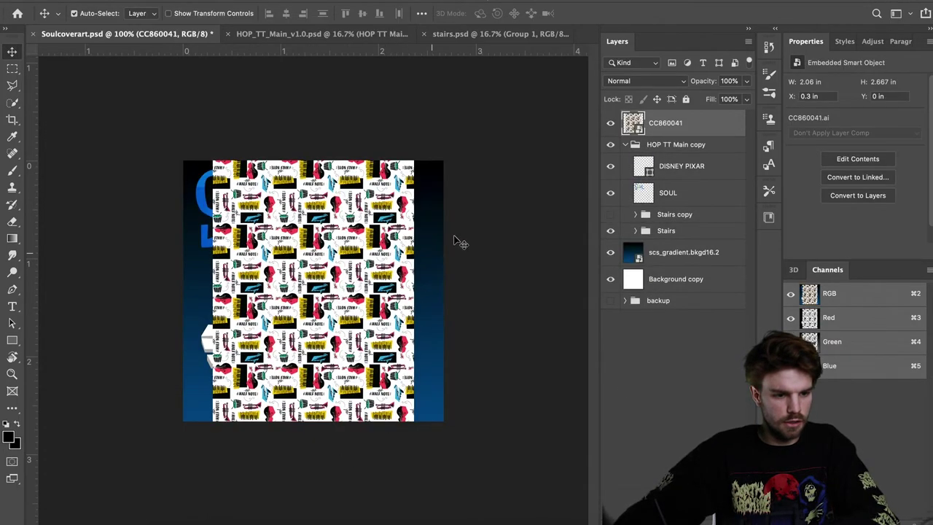
# Step: Preview blending modes on the CC860041 pattern layer, keep it at Normal, and hide the layer
pyautogui.click(668, 83)
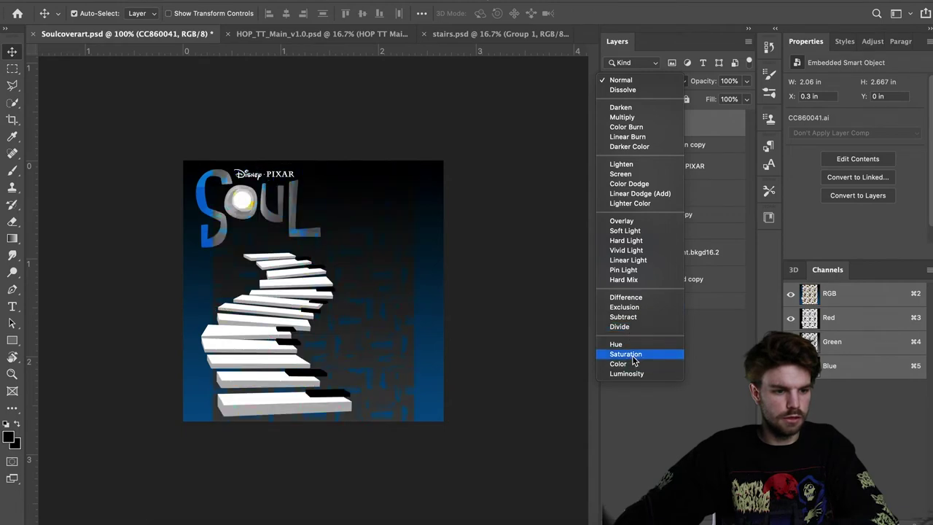
pyautogui.click(524, 192)
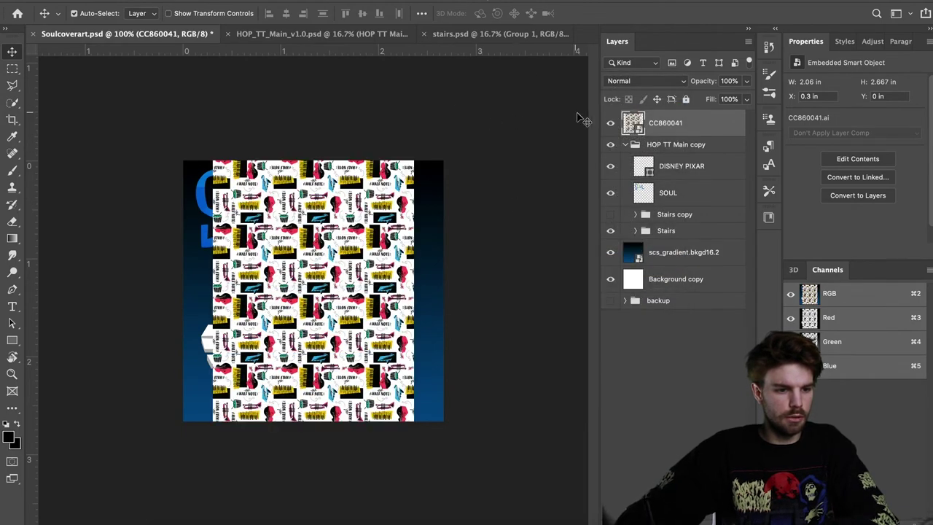
pyautogui.click(610, 125)
# Step: Look through the previews of the Illustrator and Photoshop assets in the ArtAndSoulChallenge folder
pyautogui.hotkey('ctrl', 'Up')
pyautogui.click(258, 225)
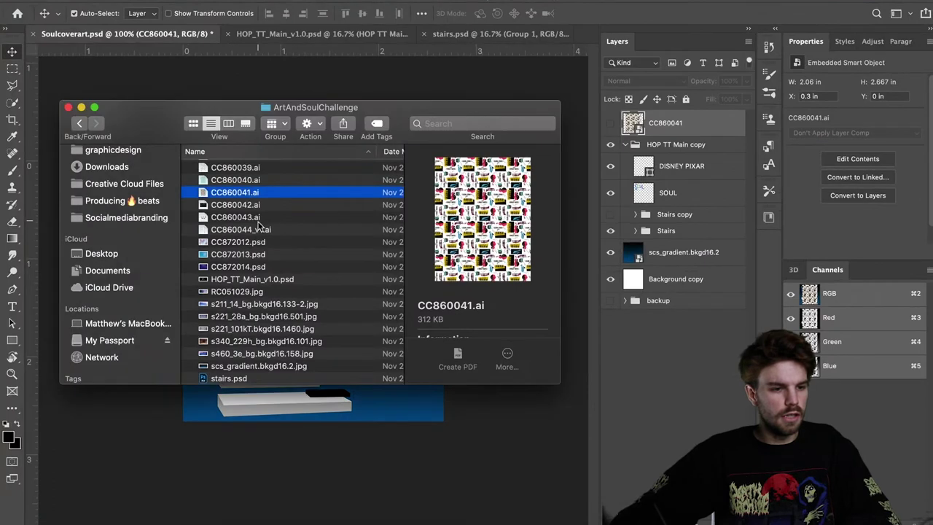
pyautogui.press('Up')
pyautogui.press('Up')
pyautogui.press('Up')
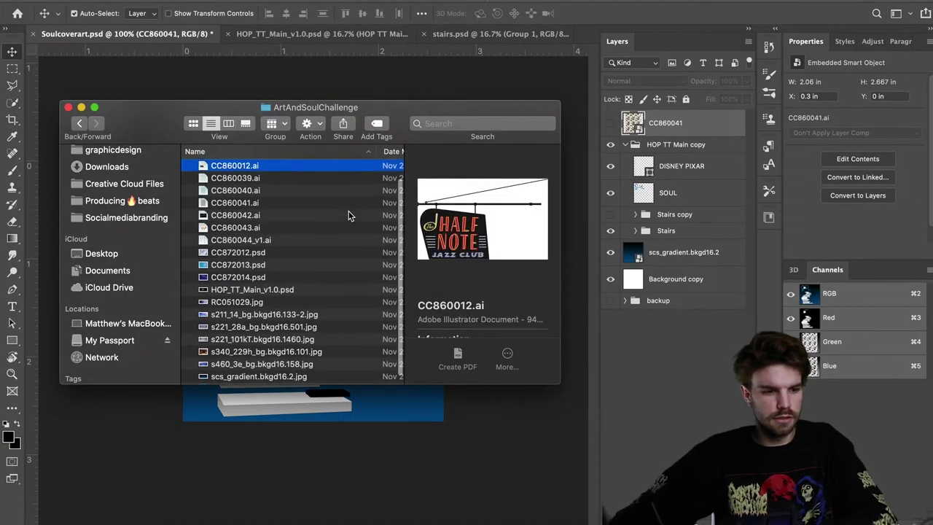
pyautogui.press('Up')
pyautogui.press('Up')
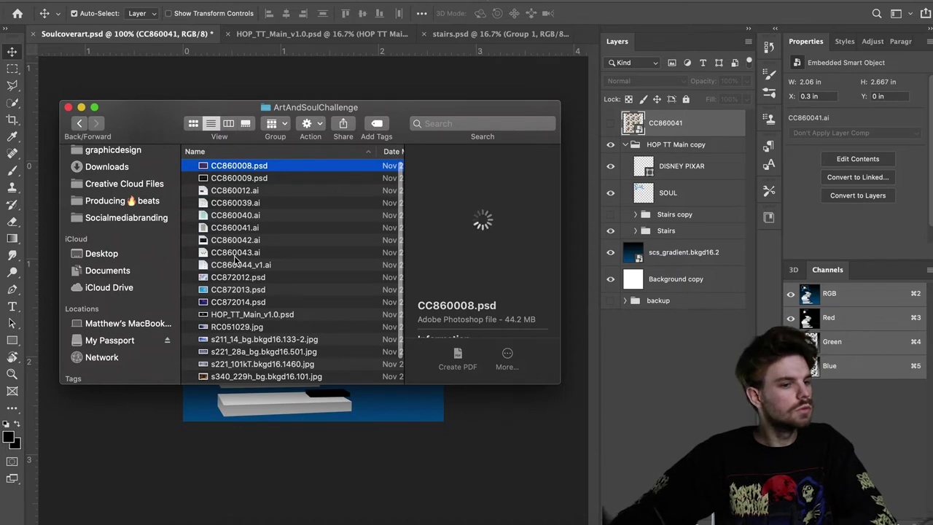
pyautogui.press('Down')
pyautogui.press('Down')
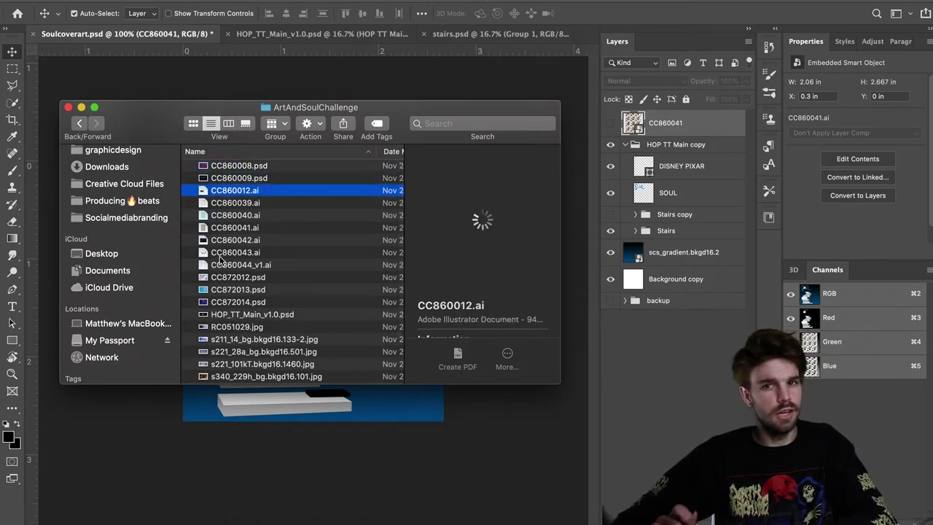
pyautogui.press('Down')
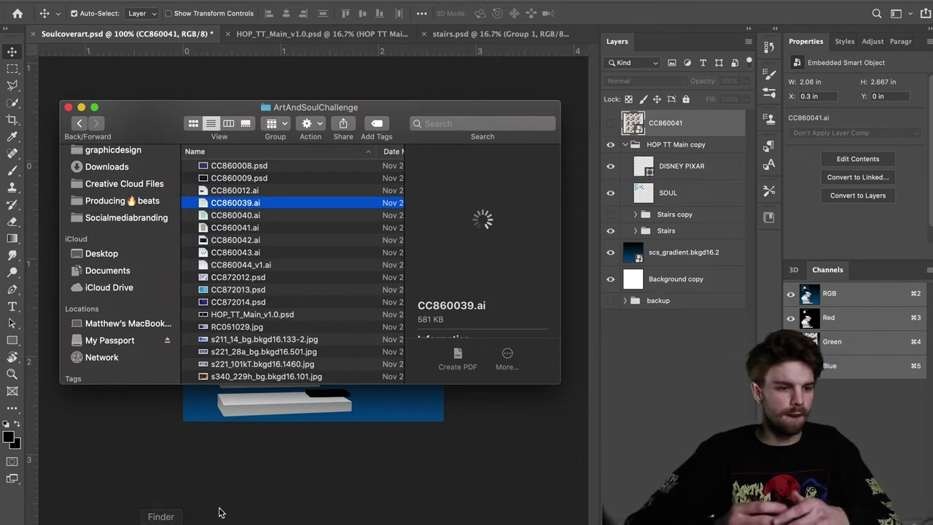
# Step: Switch to Illustrator and open the instrument artwork CC860043.ai from the ArtAndSoulChallenge (1) folder
pyautogui.click(248, 522)
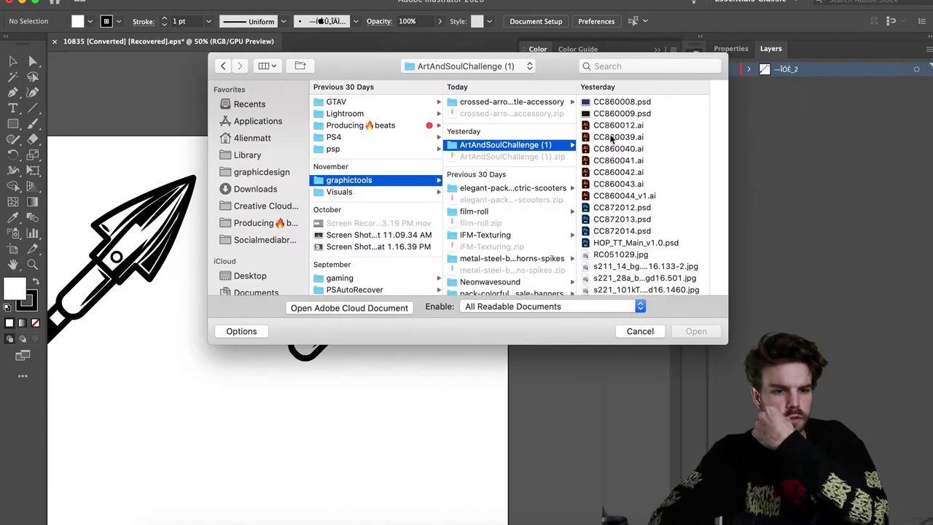
pyautogui.click(612, 137)
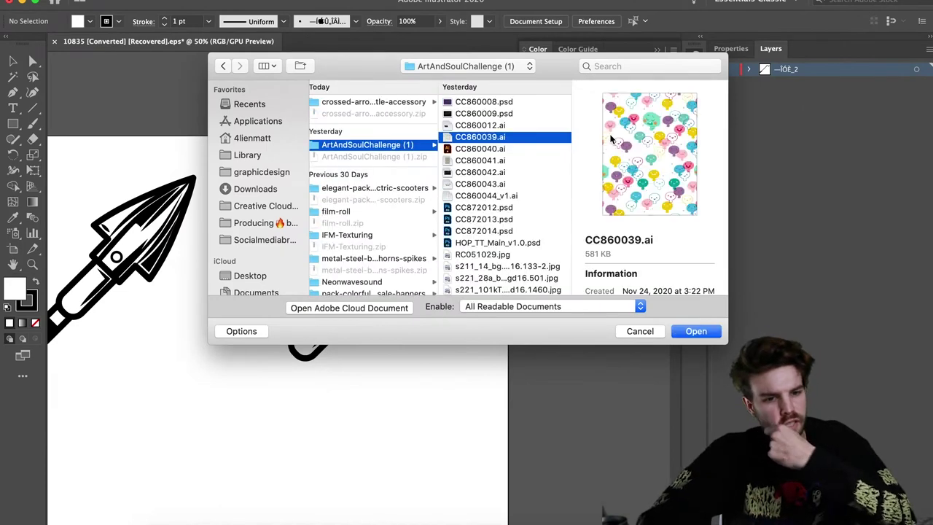
pyautogui.press('Down')
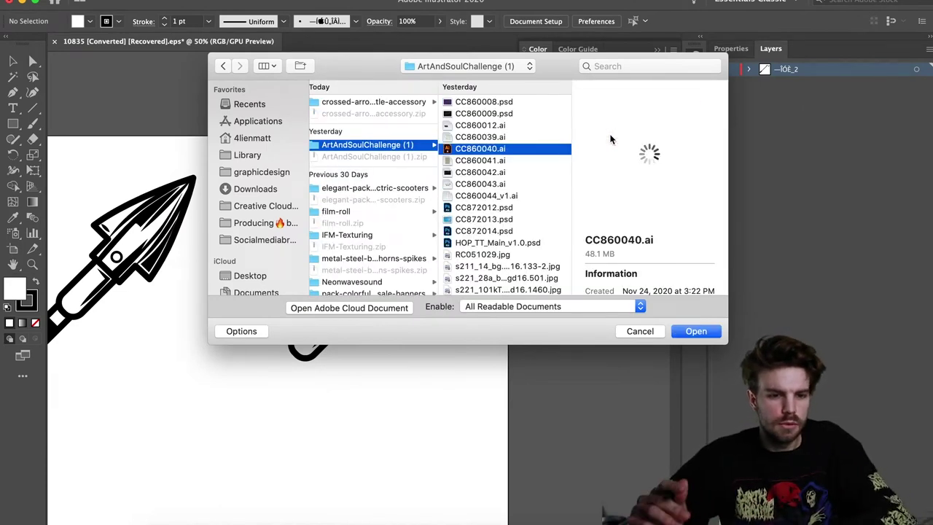
pyautogui.press('Down')
pyautogui.press('Down')
pyautogui.press('Down')
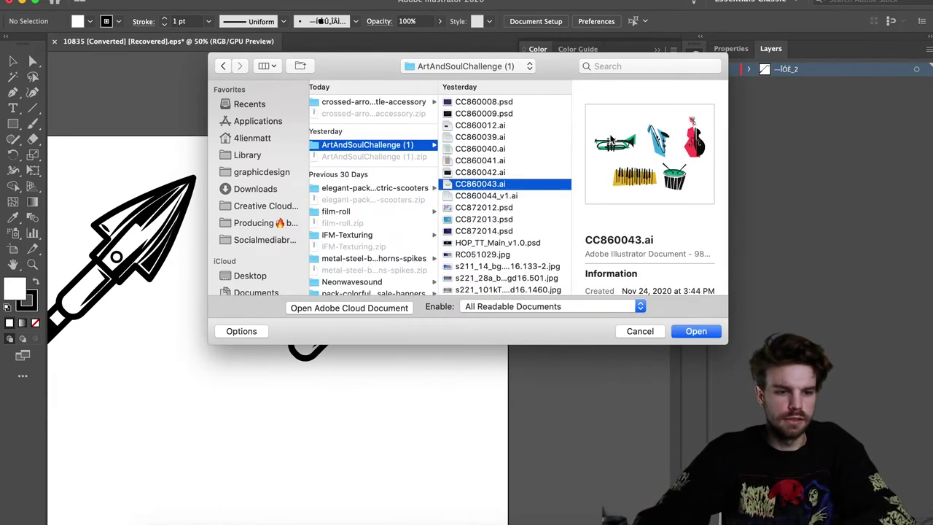
pyautogui.press('Return')
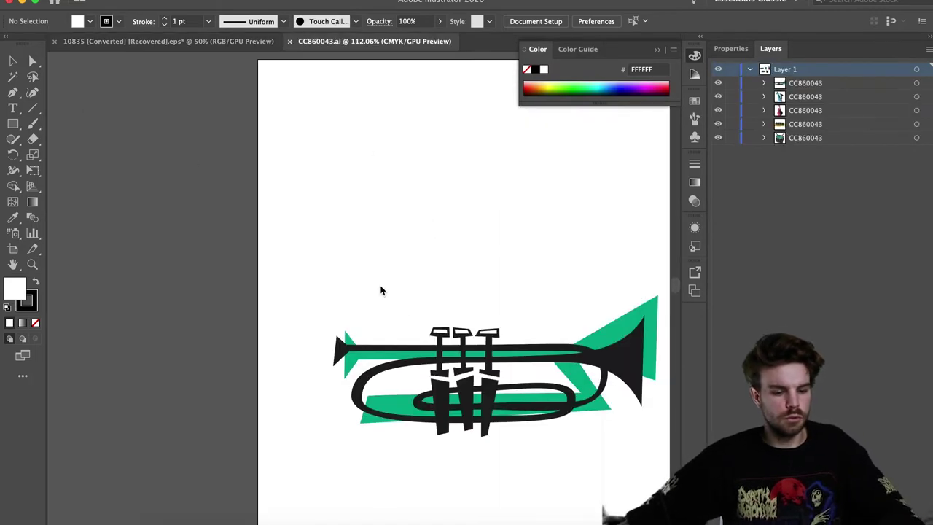
# Step: Copy all the instruments, paste them into Soulcoverart.psd in Photoshop as a smart object added to the current library
pyautogui.press('super+0')
pyautogui.press('super+a')
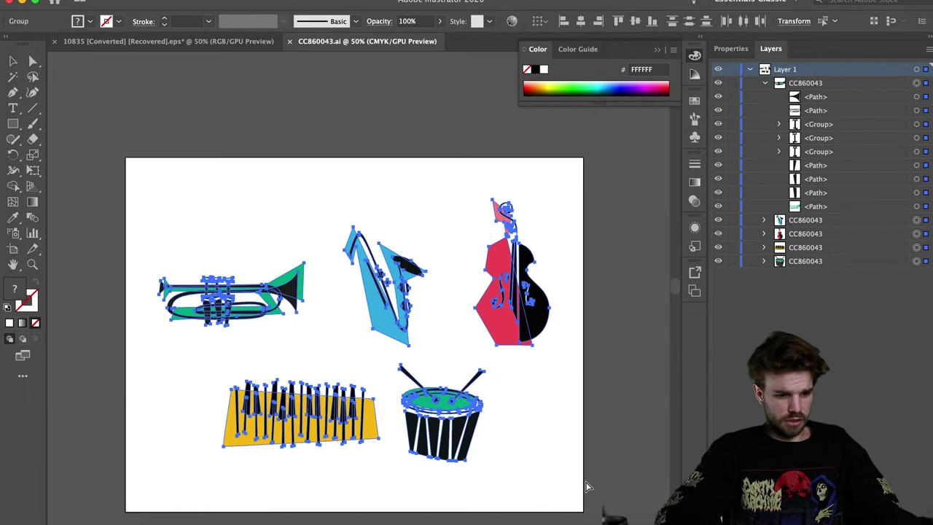
pyautogui.press('super+Tab')
pyautogui.press('super+v')
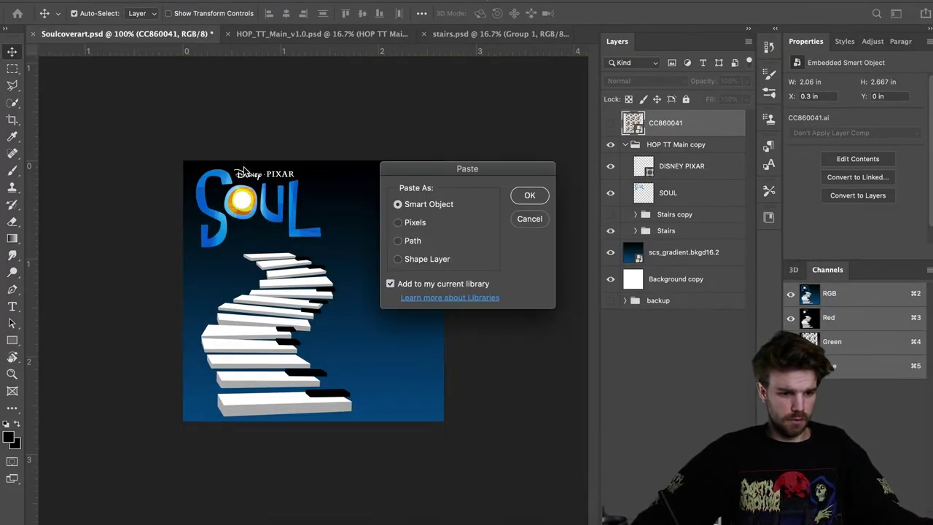
pyautogui.press('Return')
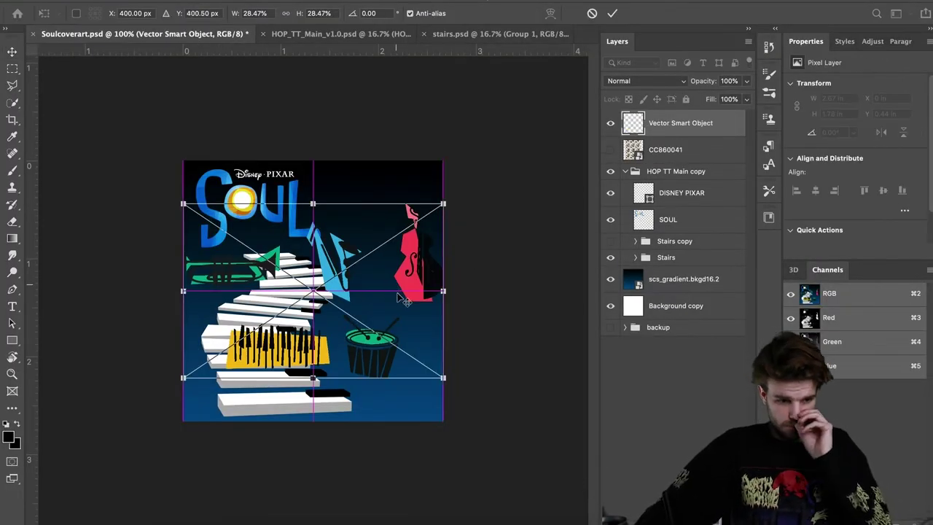
pyautogui.press('Escape')
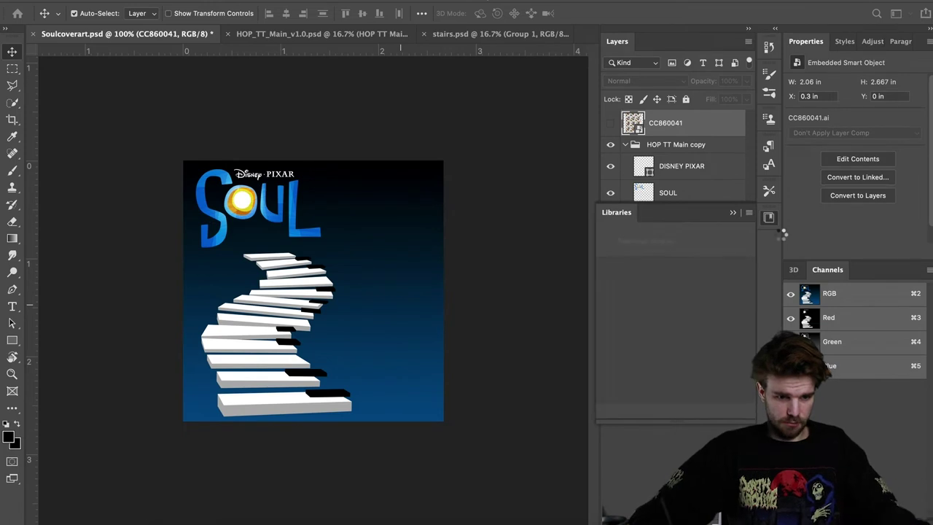
pyautogui.click(766, 218)
# Step: Duplicate the pasted instruments layer, move the copy into the backup group, and select the Vector Smart Object layer
pyautogui.press('super+j')
pyautogui.moveTo(677, 127); pyautogui.dragTo(651, 355)
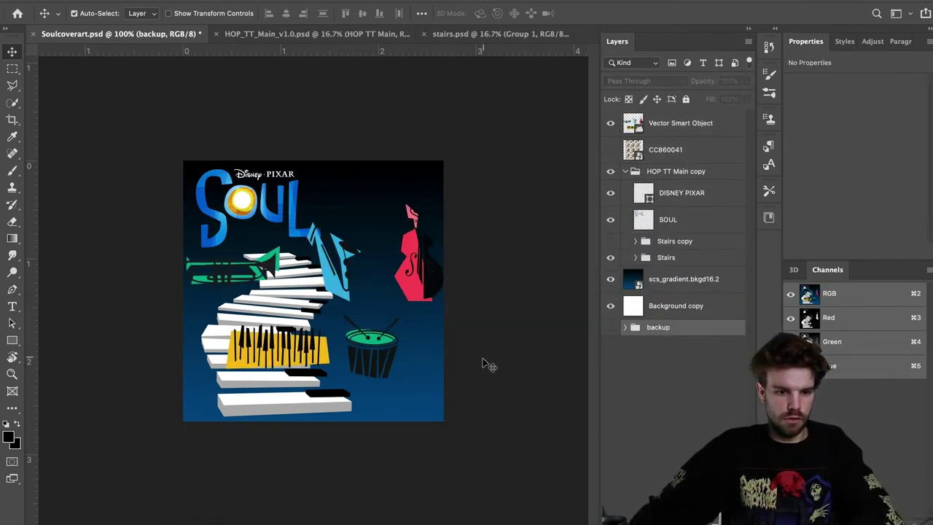
pyautogui.press('super+t')
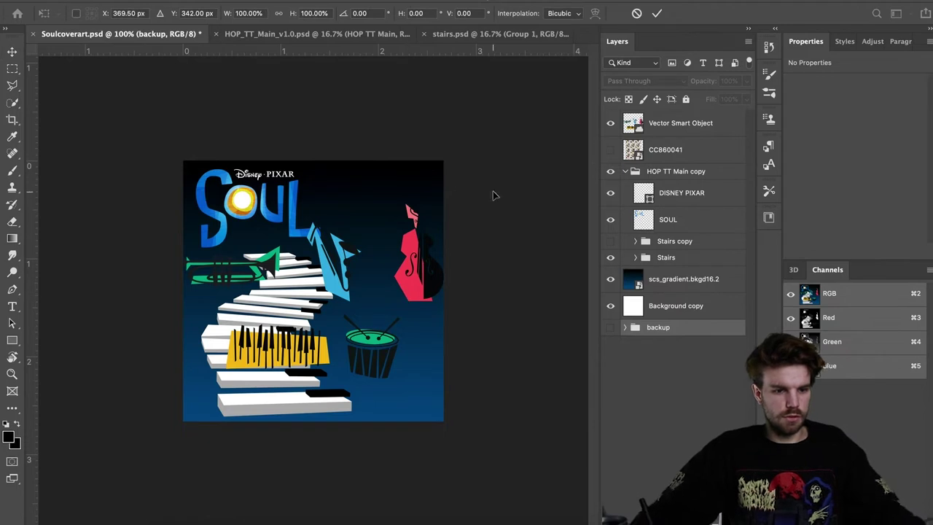
pyautogui.click(670, 128)
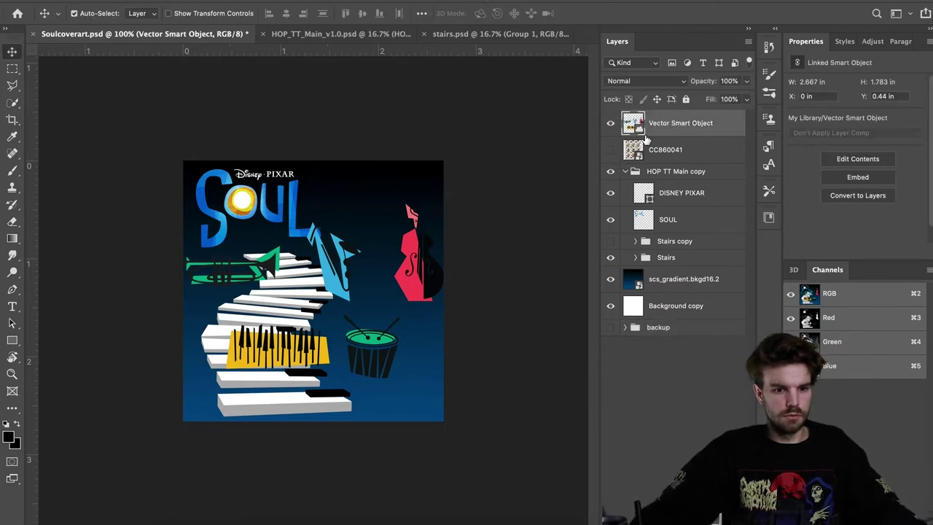
# Step: Scale the instruments down to about 1.76 in wide, and in Illustrator import CC872012.psd from ArtAndSoulChallenge (1), converting layers to objects
pyautogui.press('super+t')
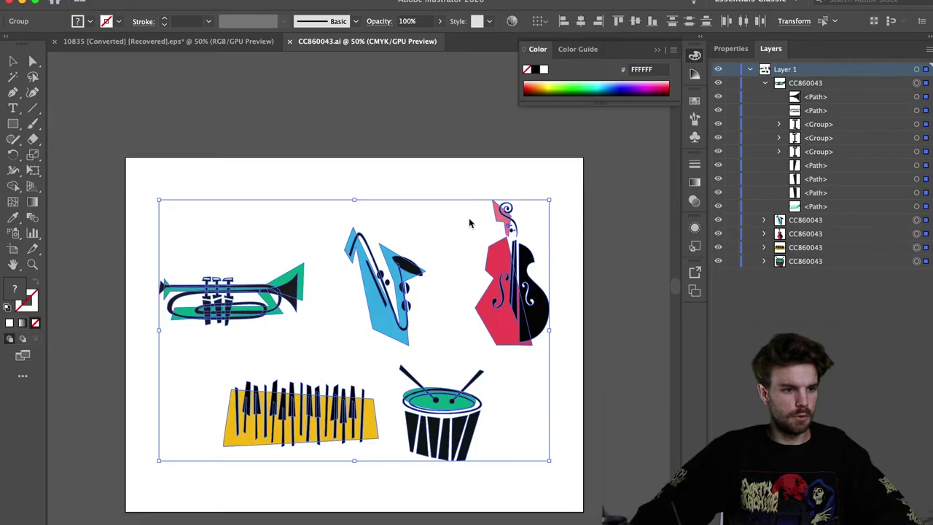
pyautogui.press('super+o')
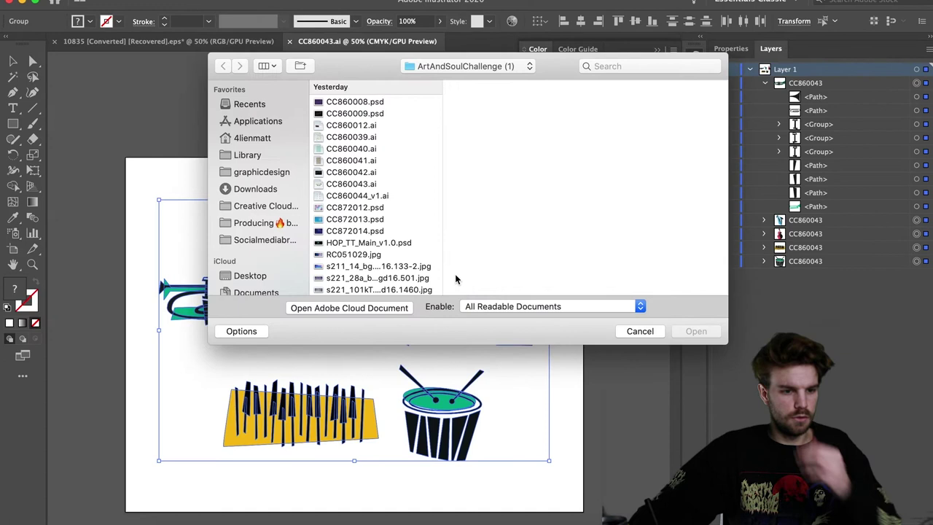
pyautogui.click(372, 162)
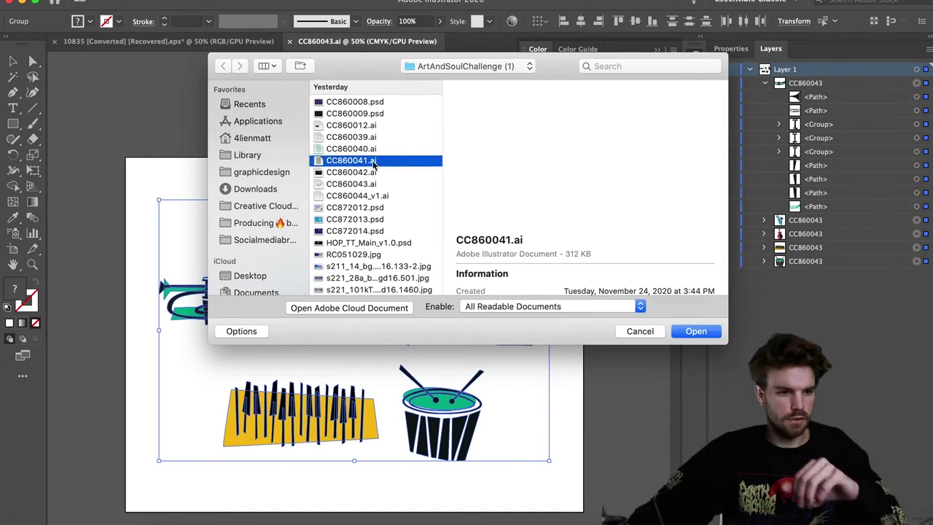
pyautogui.click(387, 149)
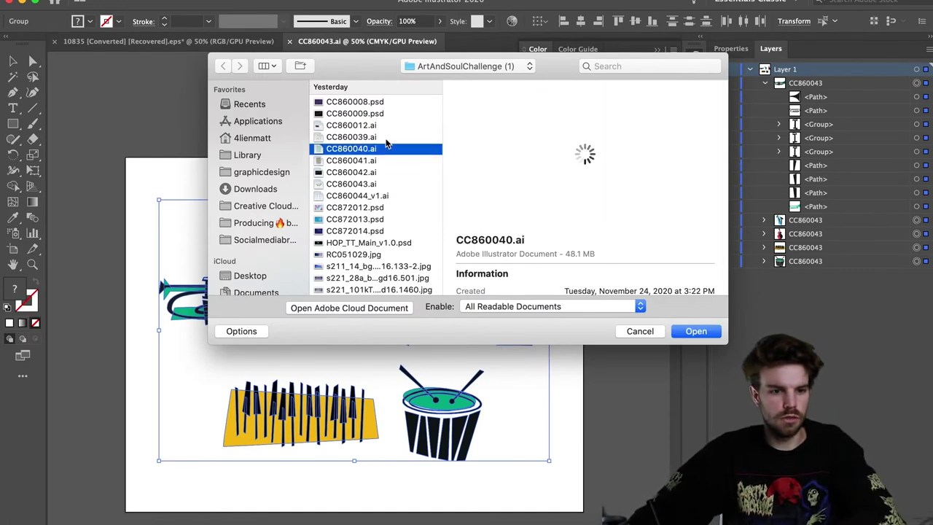
pyautogui.press('Down')
pyautogui.press('Down')
pyautogui.press('Down')
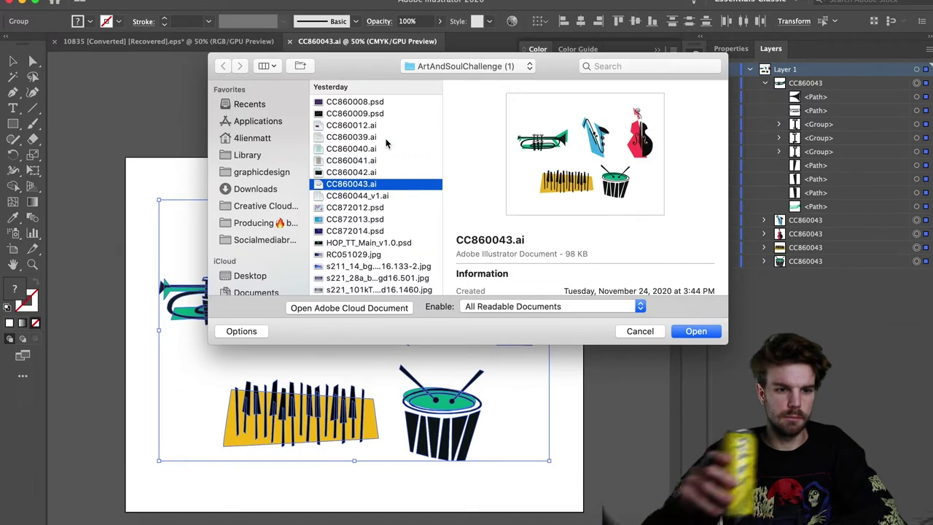
pyautogui.press('Down')
pyautogui.press('Down')
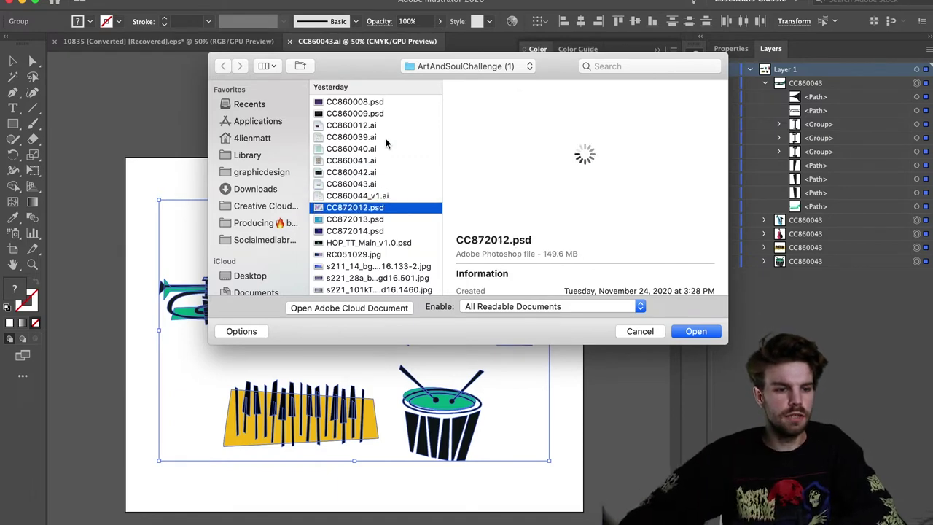
pyautogui.press('Return')
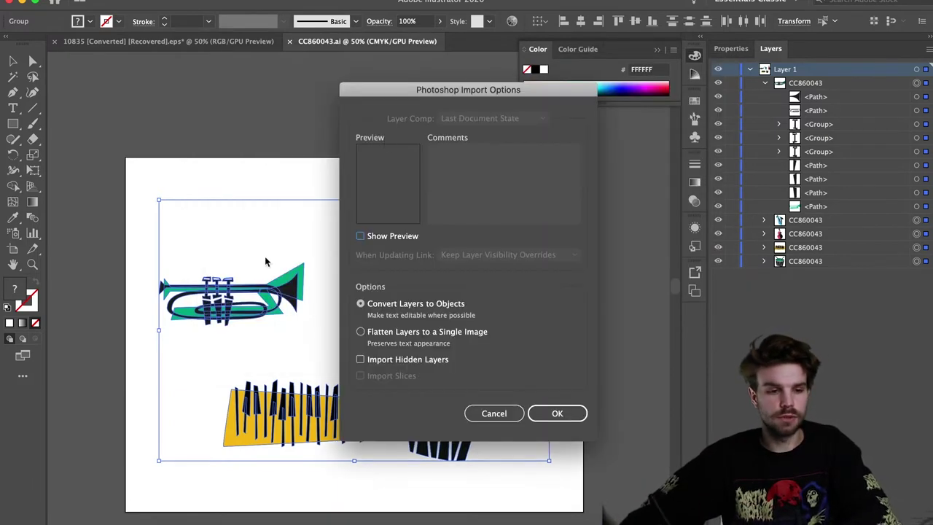
pyautogui.press('Return')
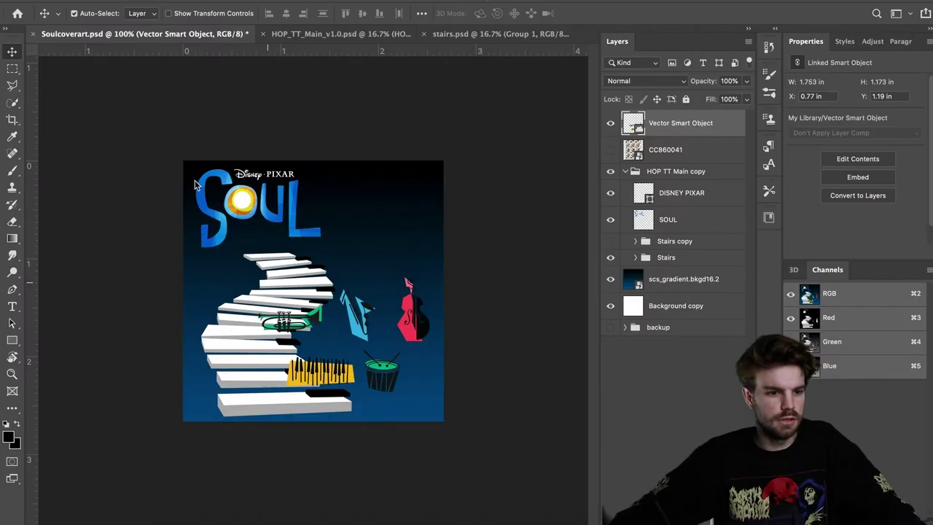
# Step: Paste the copied Half Note Jazz Club sign into Soulcoverart.psd in Photoshop as a smart object added to the current library
pyautogui.press('super+v')
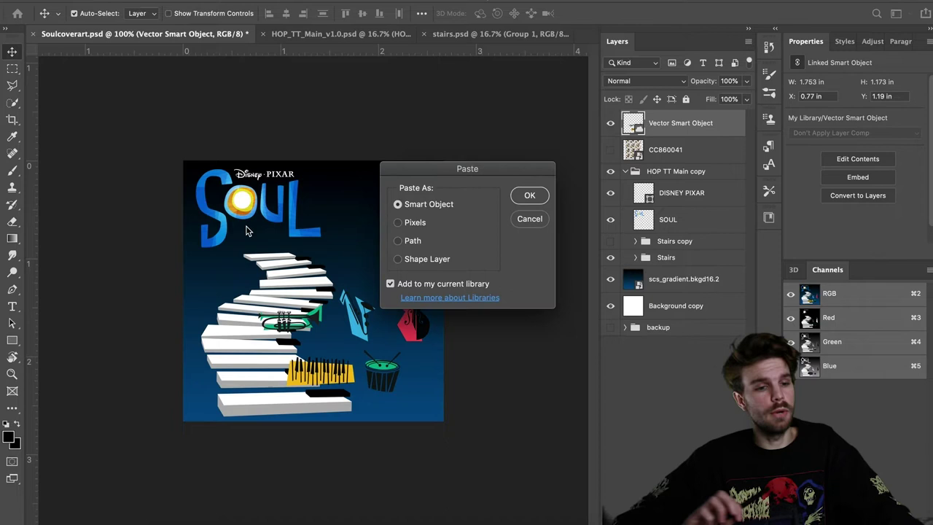
pyautogui.press('Return')
pyautogui.press('Return')
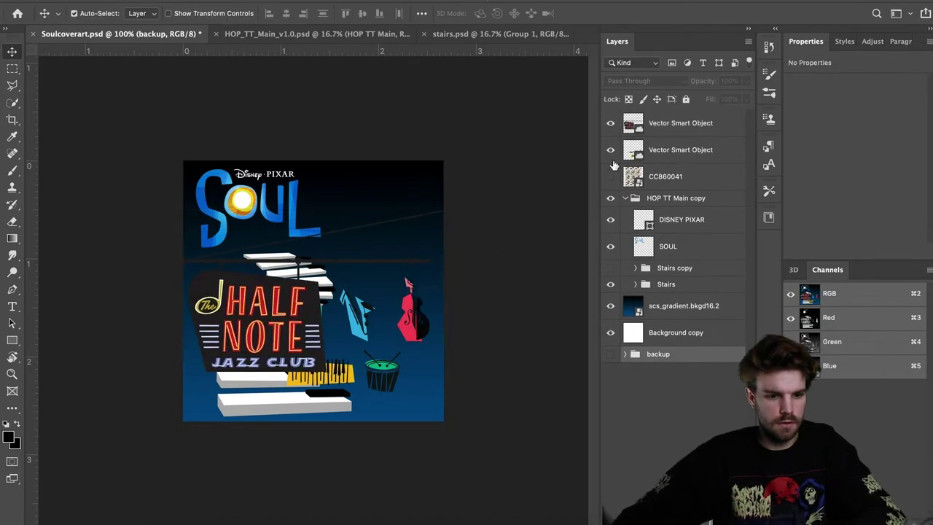
# Step: Scale the Half Note sign down to about 1.58 in wide and place it in the cover's upper-right corner beside the Soul title
pyautogui.click(621, 122)
pyautogui.press('super+t')
pyautogui.moveTo(445, 211); pyautogui.dragTo(327, 266)
pyautogui.moveTo(252, 343); pyautogui.dragTo(403, 218)
pyautogui.press('Return')
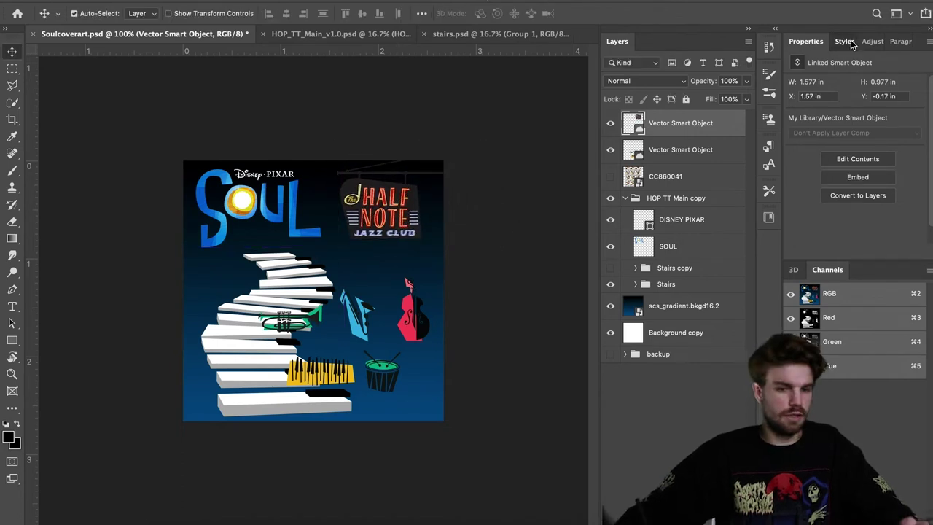
# Step: Apply the preset layer style with Bevel & Emboss and a blue Outer Glow to the Half Note sign
pyautogui.click(846, 41)
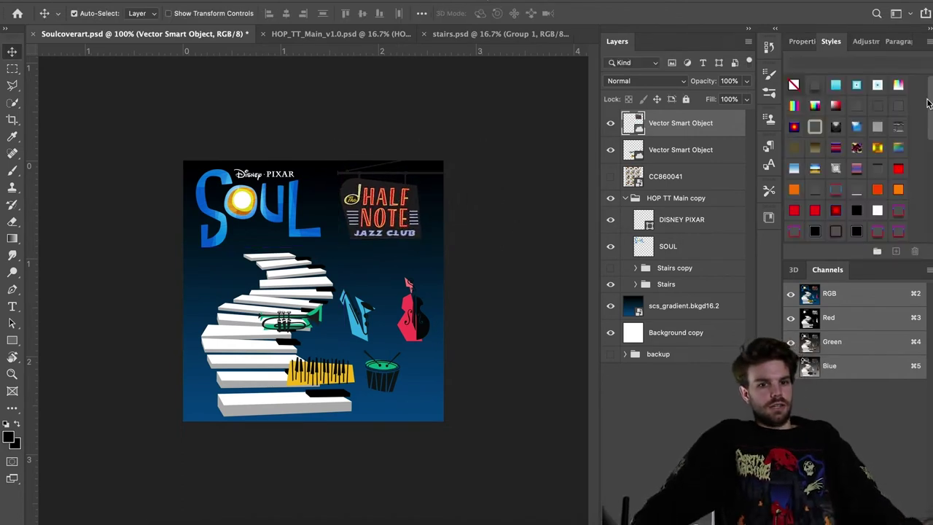
pyautogui.scroll(-5, 927, 102)
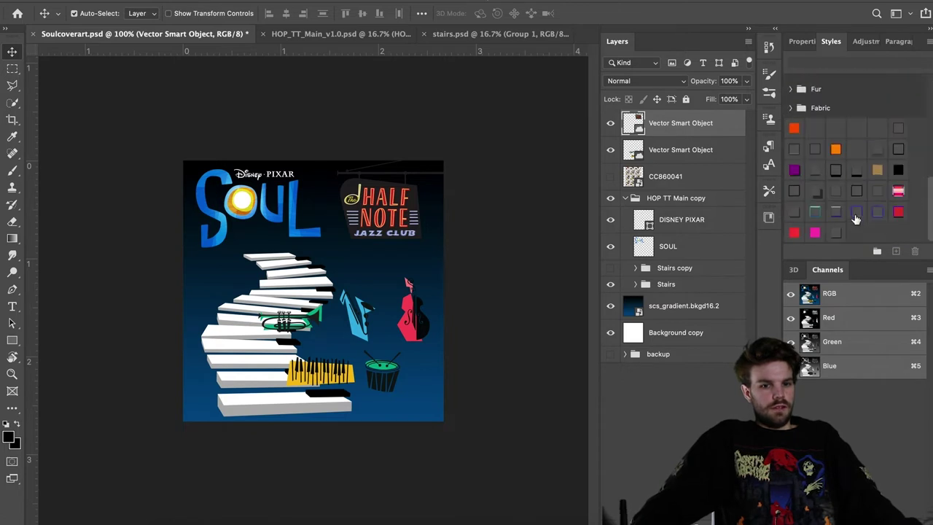
pyautogui.click(855, 213)
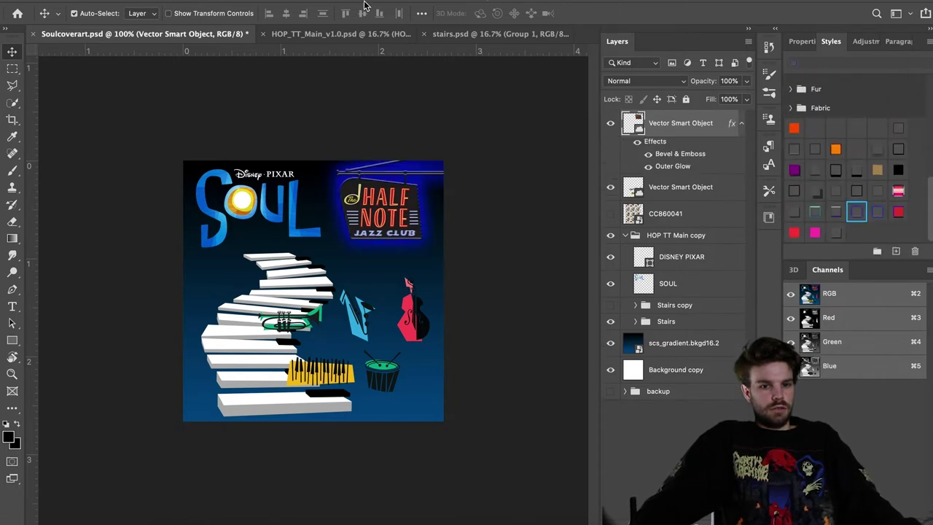
# Step: Change the sign's Outer Glow to white with noise 0, spread 21, size 24 and range 100
pyautogui.doubleClick(663, 167)
pyautogui.click(637, 295)
pyautogui.click(599, 275)
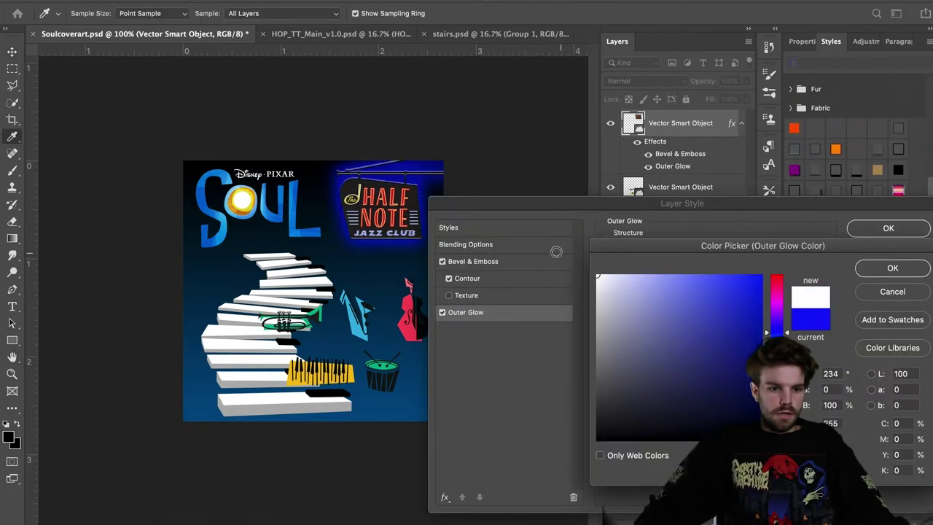
pyautogui.press('Return')
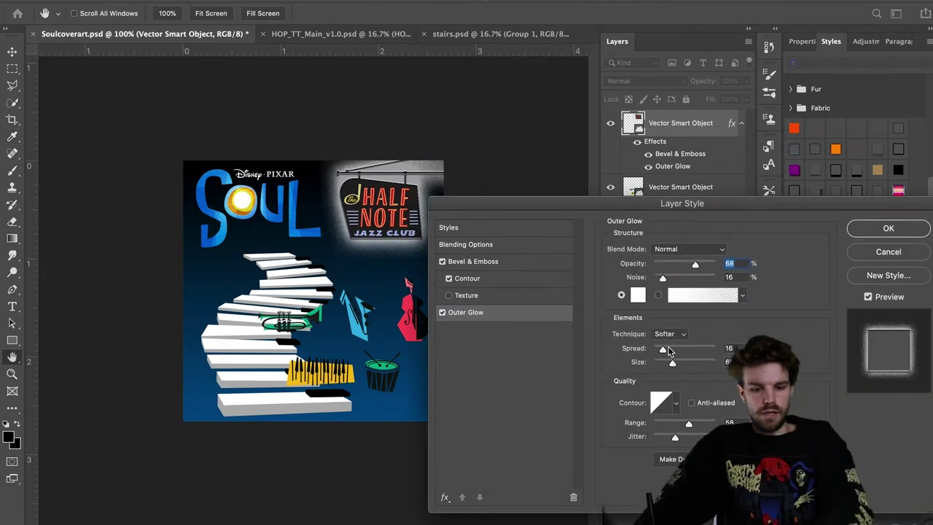
pyautogui.moveTo(677, 426); pyautogui.dragTo(724, 417)
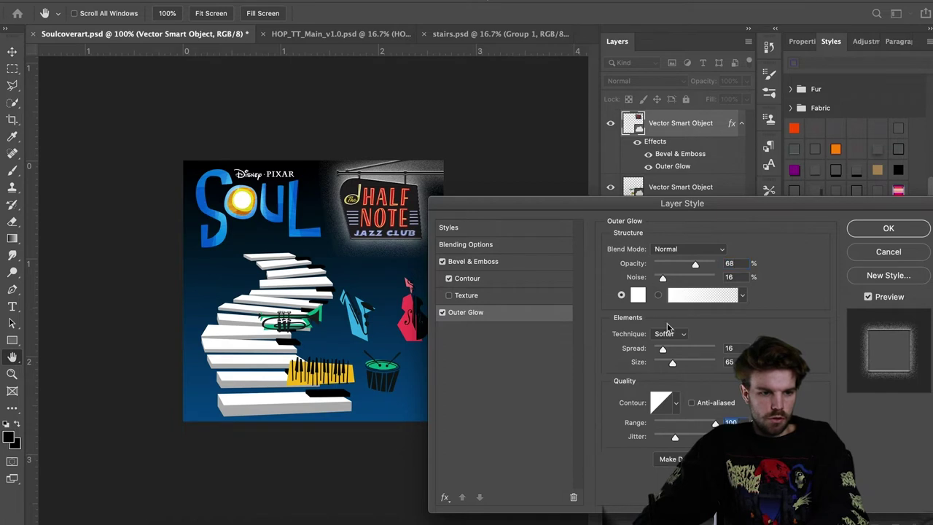
pyautogui.moveTo(672, 363); pyautogui.dragTo(663, 362)
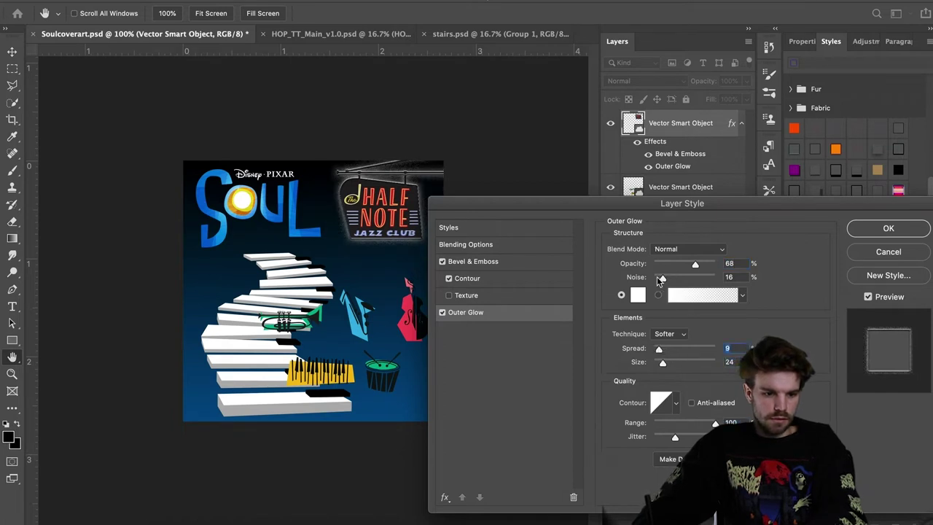
pyautogui.moveTo(659, 349); pyautogui.dragTo(666, 350)
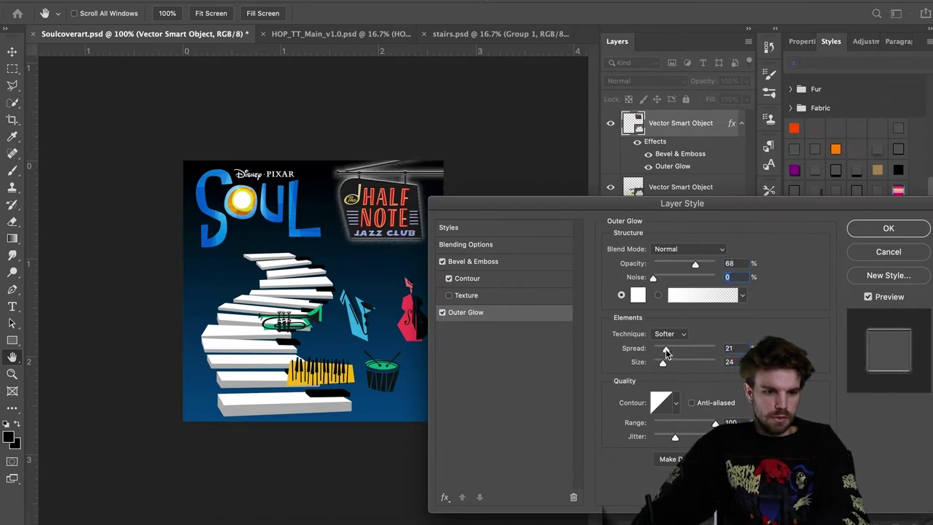
pyautogui.click(889, 228)
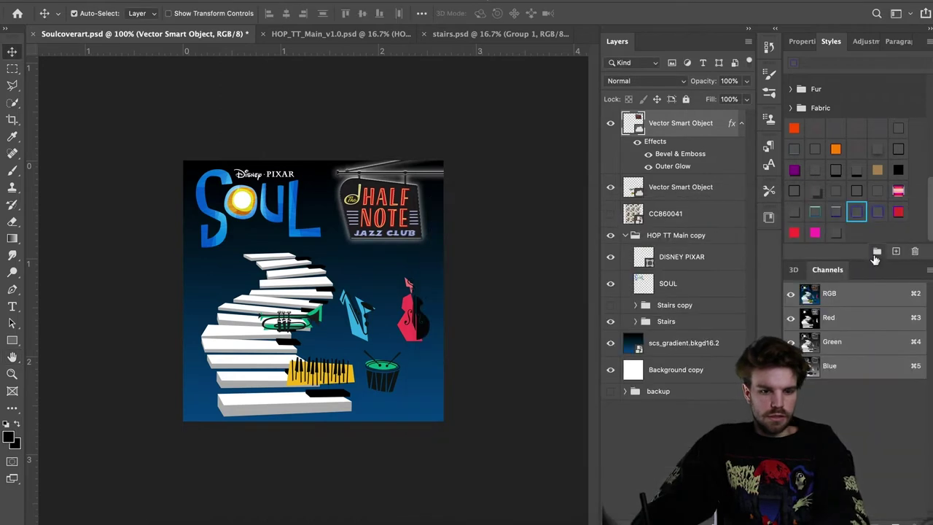
# Step: Try the newly saved glow style on the HOP TT Main copy group, and undo it
pyautogui.click(679, 237)
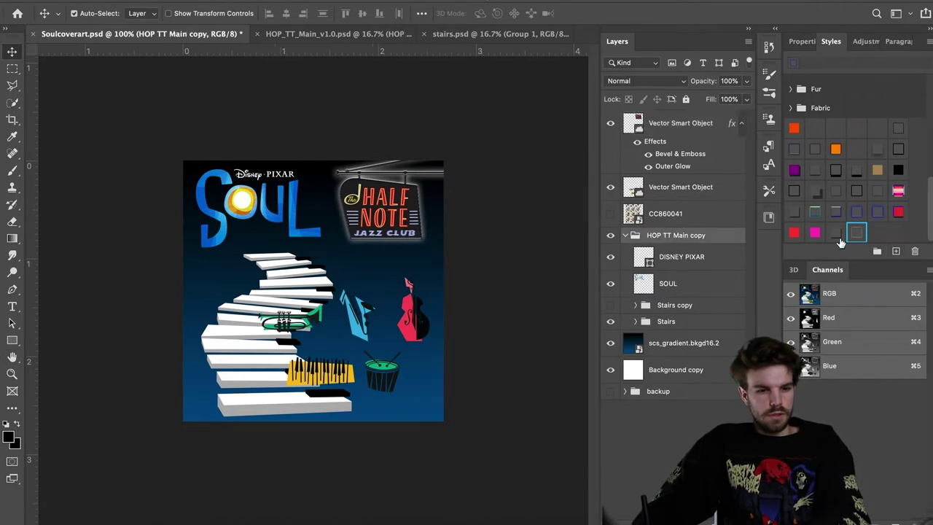
pyautogui.click(856, 230)
pyautogui.hotkey('ctrl', 'z')
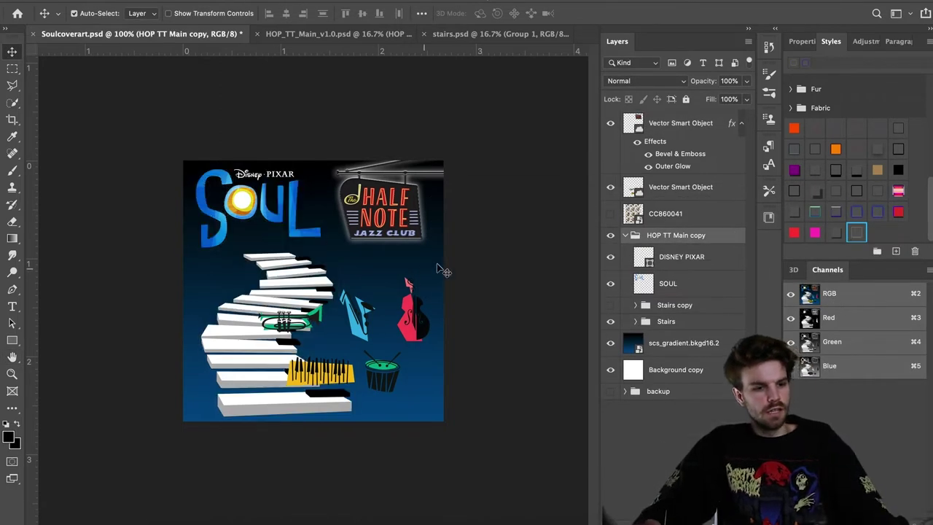
# Step: Move HOP TT Main copy above the other layers, group the stairs, sign, instruments and CC860041 inside it, and hide and collapse that group
pyautogui.moveTo(647, 236); pyautogui.dragTo(672, 122)
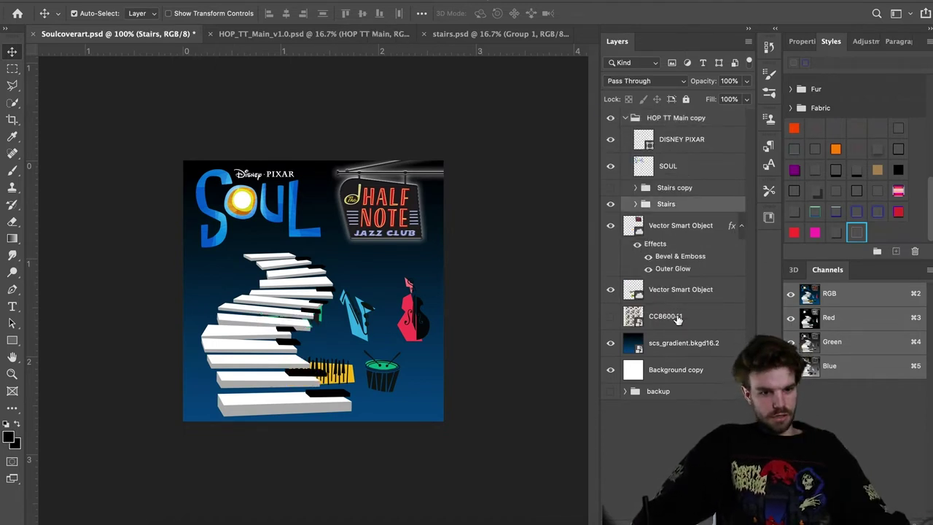
pyautogui.press('super+g')
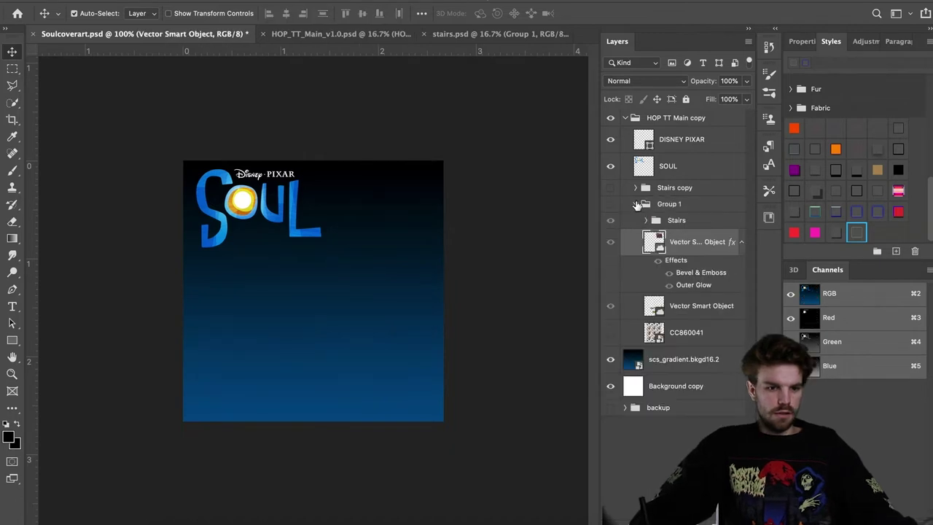
pyautogui.click(636, 204)
# Step: Try moving the HOP TT Main copy group toward the middle of the cover, and undo the move
pyautogui.click(663, 139)
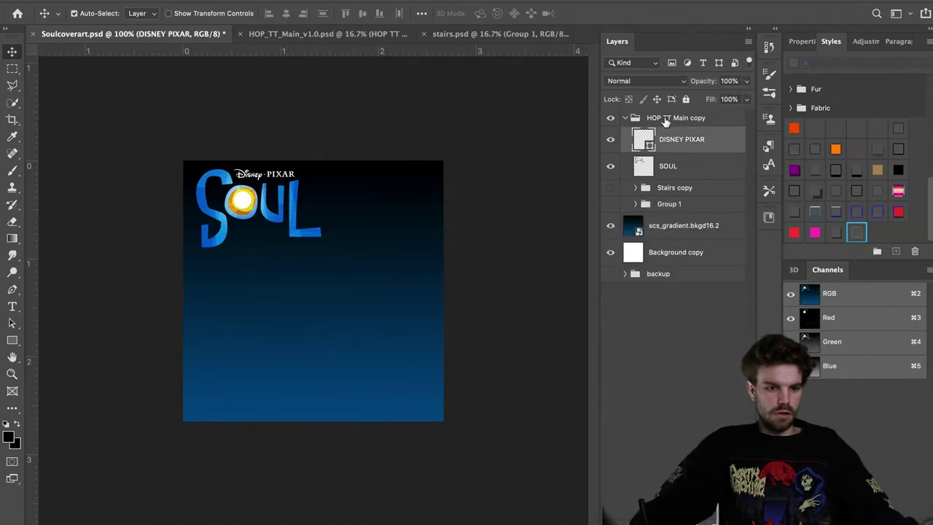
pyautogui.click(670, 118)
pyautogui.hotkey('ctrl', 't')
pyautogui.moveTo(310, 212); pyautogui.dragTo(401, 291)
pyautogui.press('Return')
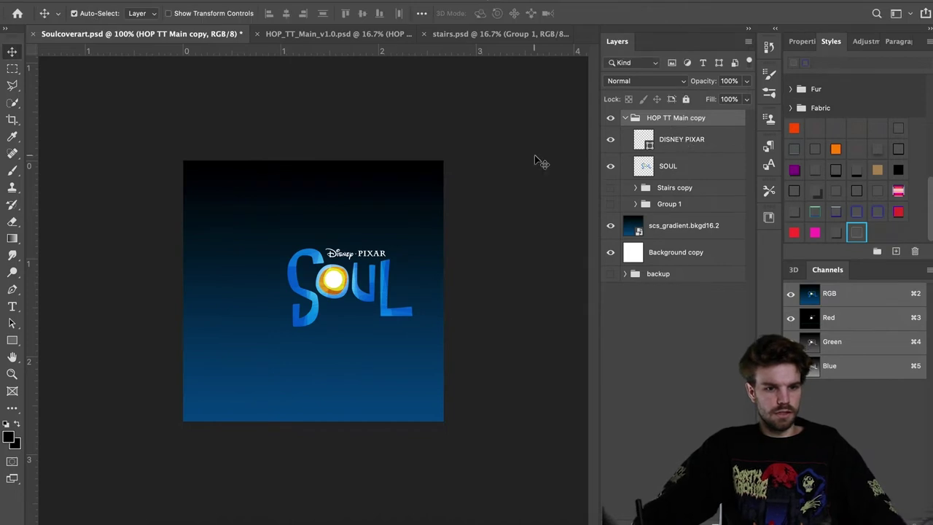
pyautogui.hotkey('ctrl', 'z')
# Step: Duplicate the HOP TT Main copy group, merge the duplicate into a single title layer, and hide the collapsed original group
pyautogui.hotkey('ctrl', 'j')
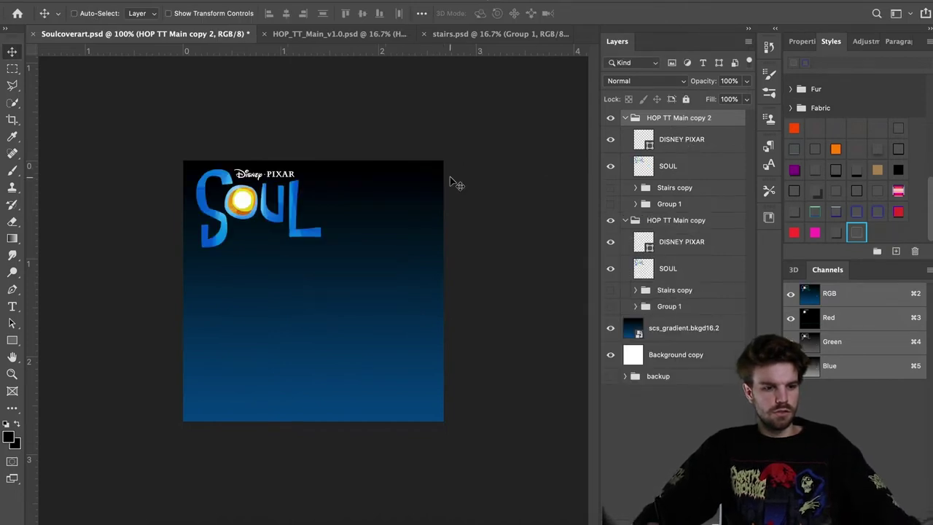
pyautogui.click(624, 222)
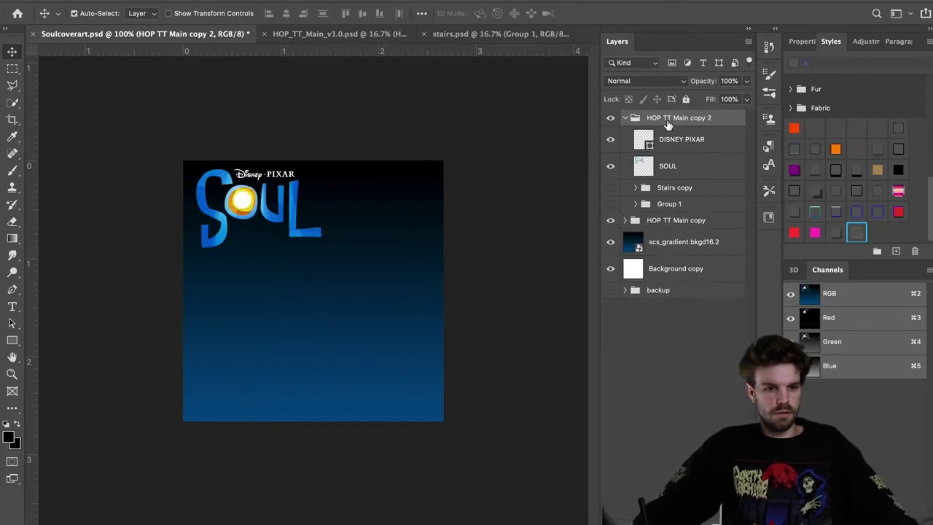
pyautogui.rightClick(666, 119)
pyautogui.click(648, 205)
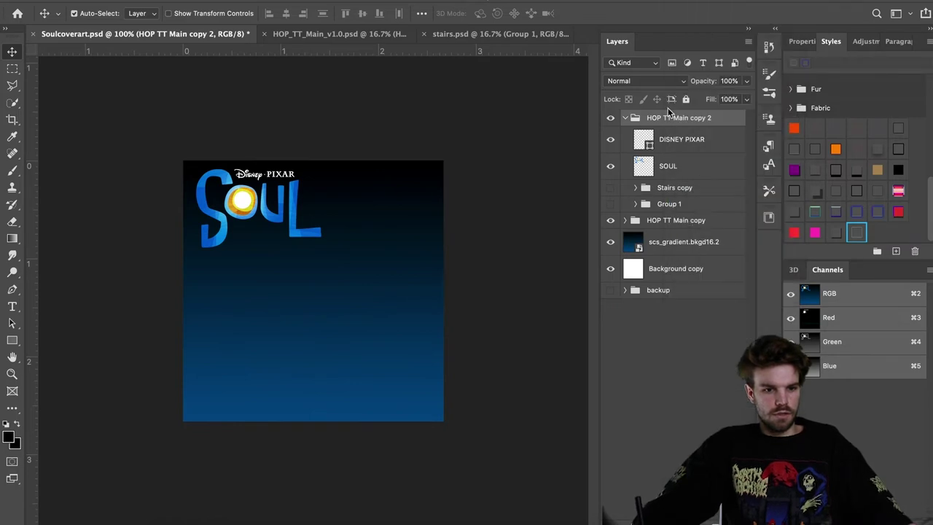
pyautogui.press('super+e')
# Step: Move the merged Disney Pixar Soul title to the center of the cover
pyautogui.hotkey('ctrl', 't')
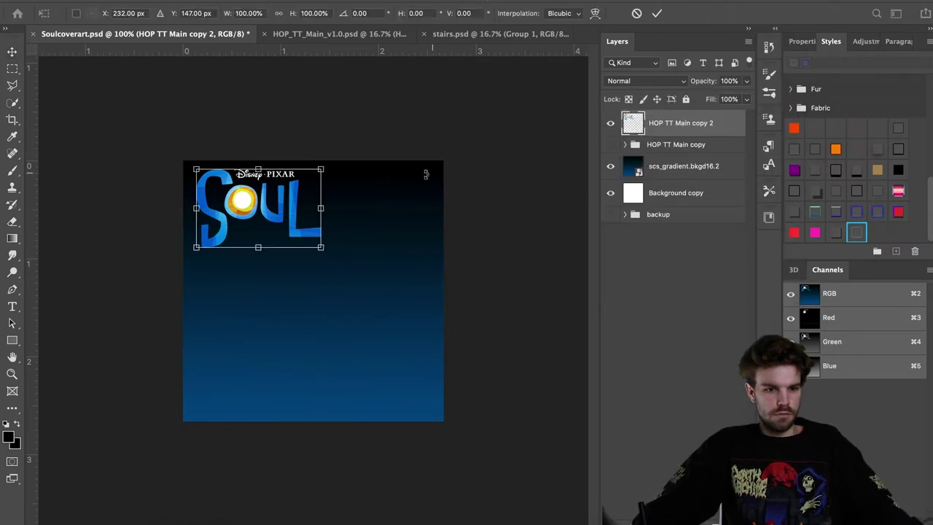
pyautogui.moveTo(297, 241); pyautogui.dragTo(350, 318)
pyautogui.press('Return')
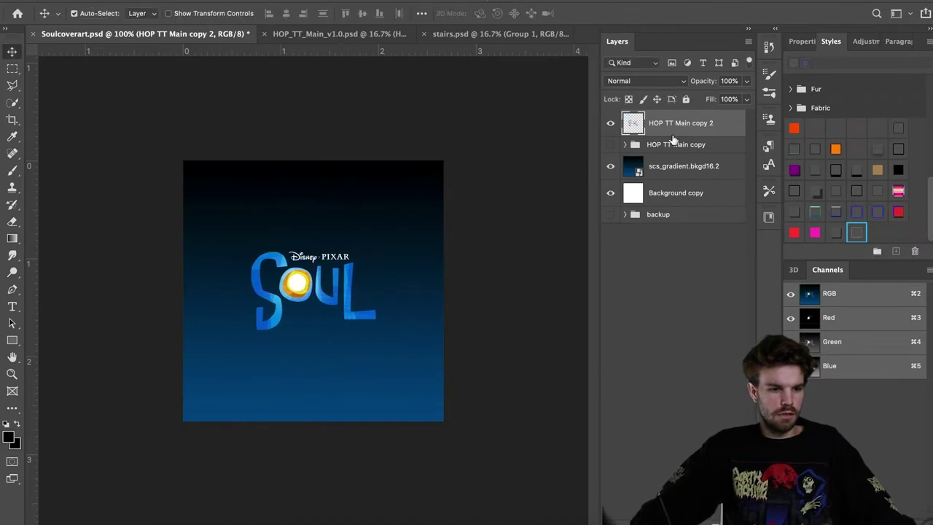
# Step: Duplicate the Stairs copy group, move the duplicate out of HOP TT Main copy to just below the title layer, and show it
pyautogui.click(626, 144)
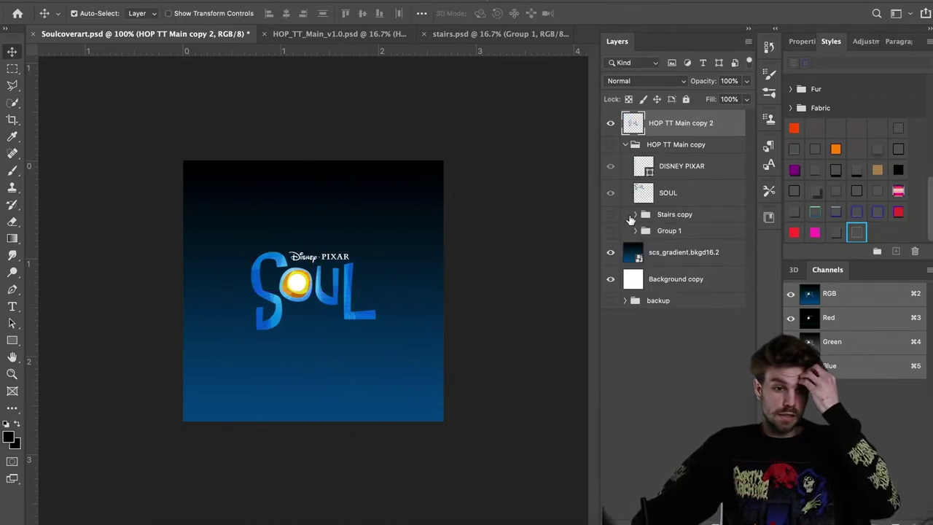
pyautogui.click(680, 215)
pyautogui.press('super+j')
pyautogui.moveTo(674, 215); pyautogui.dragTo(682, 134)
pyautogui.click(631, 162)
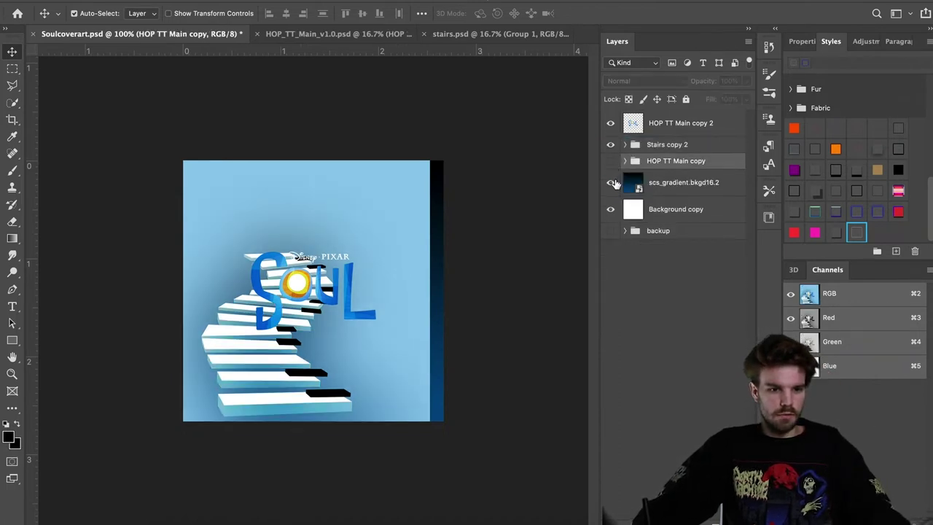
# Step: Flip the linked stair layers in the Stairs copy 2 group horizontally and place them on the right side of the cover
pyautogui.click(624, 145)
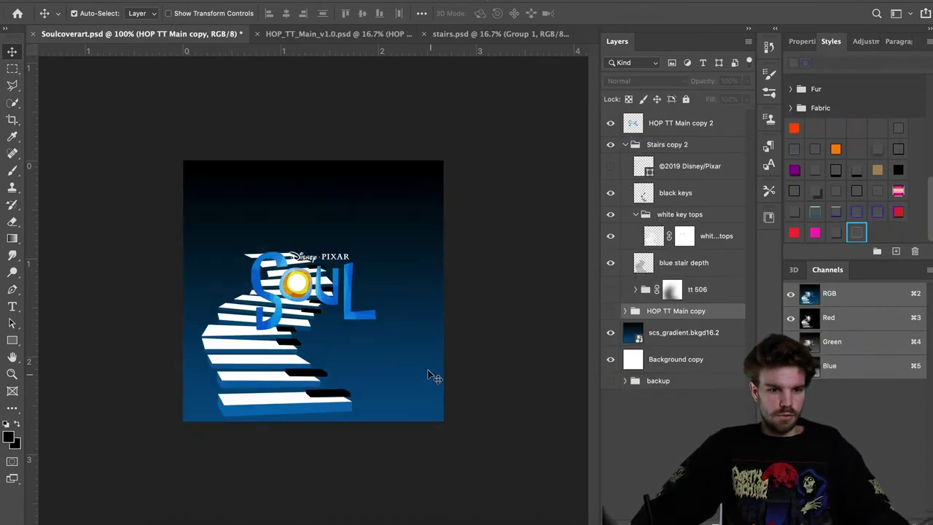
pyautogui.click(306, 405)
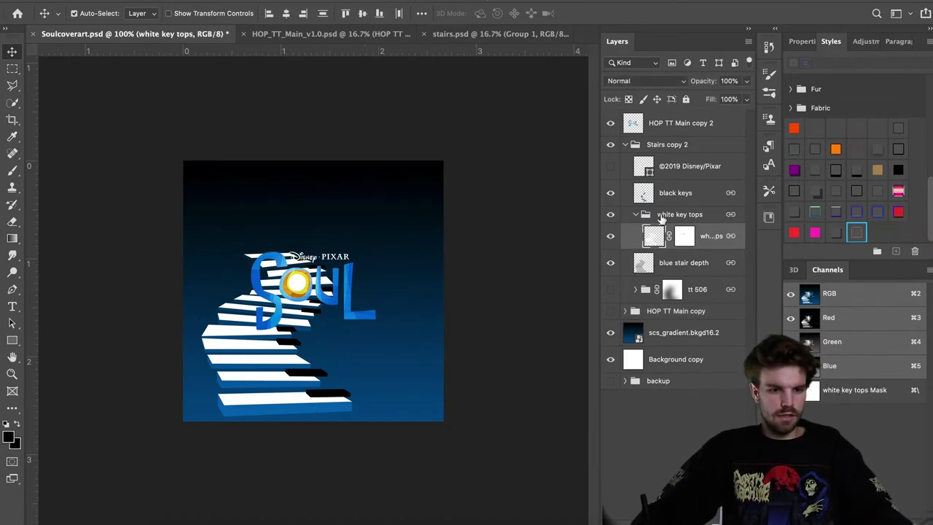
pyautogui.click(659, 216)
pyautogui.hotkey('ctrl', 't')
pyautogui.moveTo(365, 323); pyautogui.dragTo(388, 357)
pyautogui.rightClick(326, 358)
pyautogui.click(356, 513)
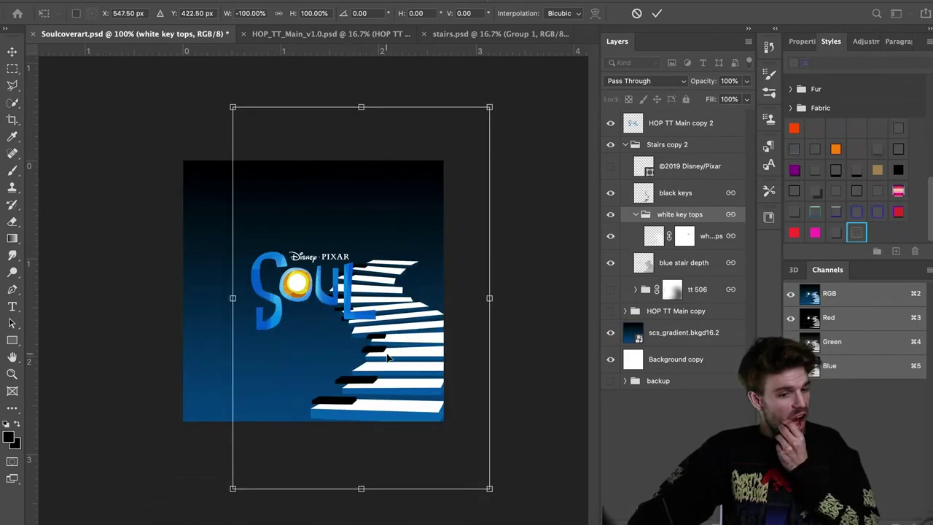
pyautogui.press('Return')
# Step: Try a merged, vertically flipped copy of the white key tops near the title, and delete it
pyautogui.press('super+j')
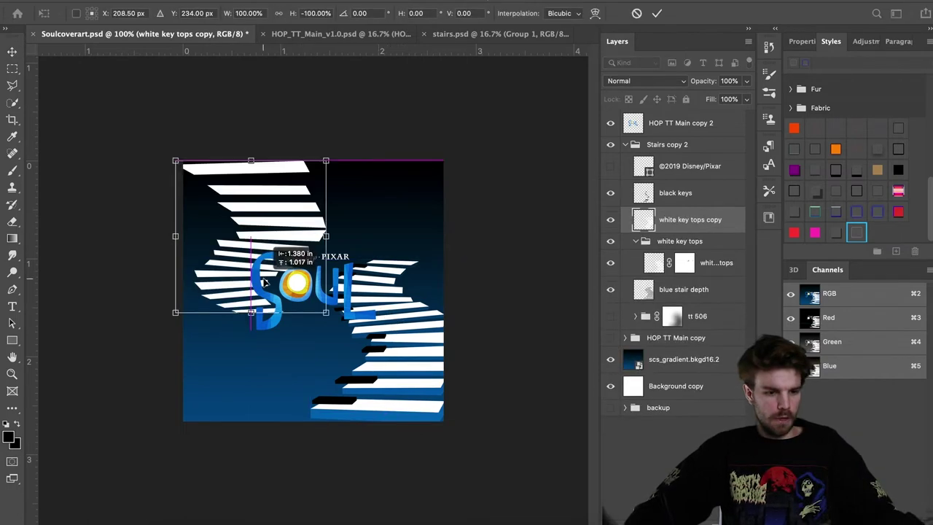
pyautogui.moveTo(266, 287); pyautogui.dragTo(366, 321)
pyautogui.press('Return')
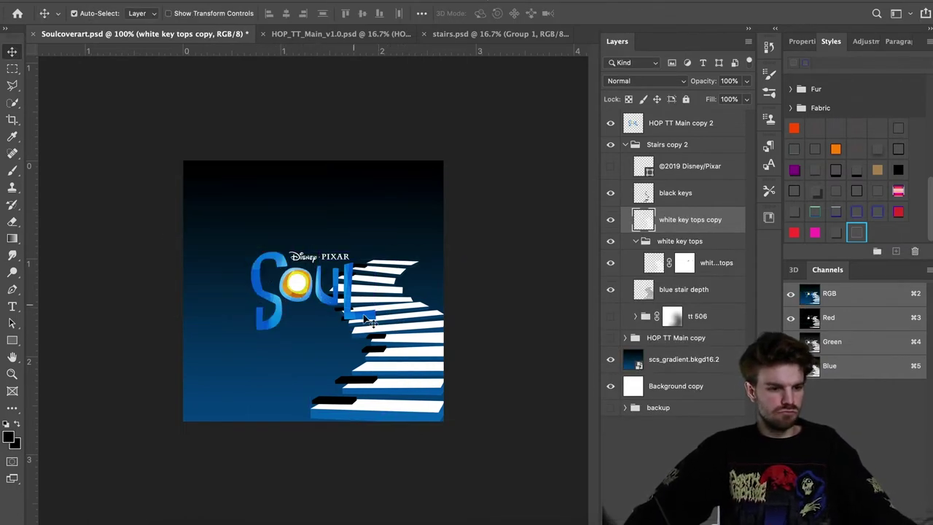
pyautogui.press('BackSpace')
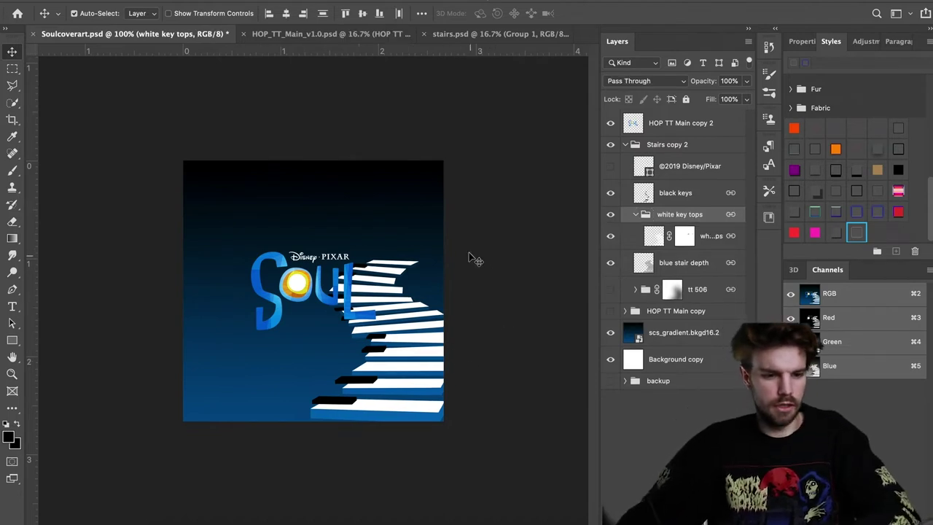
# Step: Rotate the linked stair layers about 12.7° and place them in the lower right of the cover
pyautogui.click(639, 192)
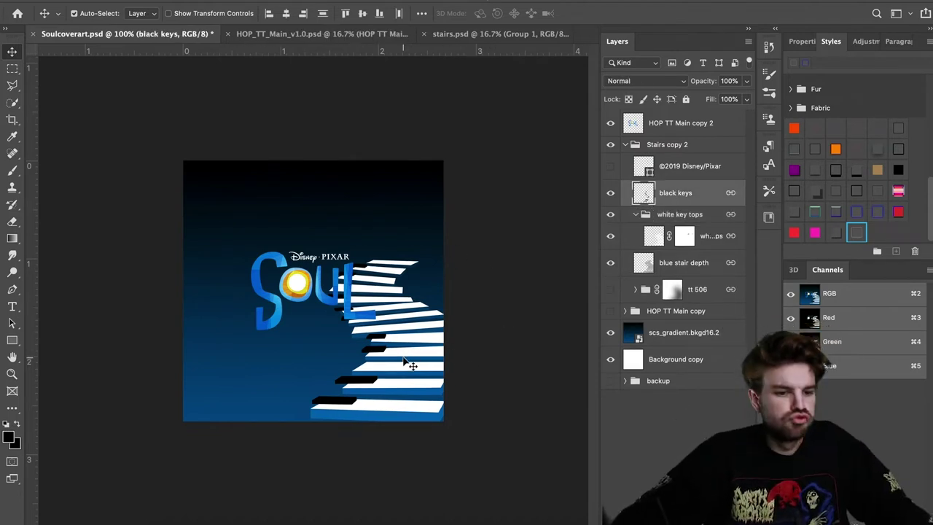
pyautogui.press('super+t')
pyautogui.moveTo(424, 348); pyautogui.dragTo(396, 348)
pyautogui.moveTo(510, 381); pyautogui.dragTo(487, 416)
pyautogui.moveTo(407, 384); pyautogui.dragTo(490, 405)
pyautogui.press('Return')
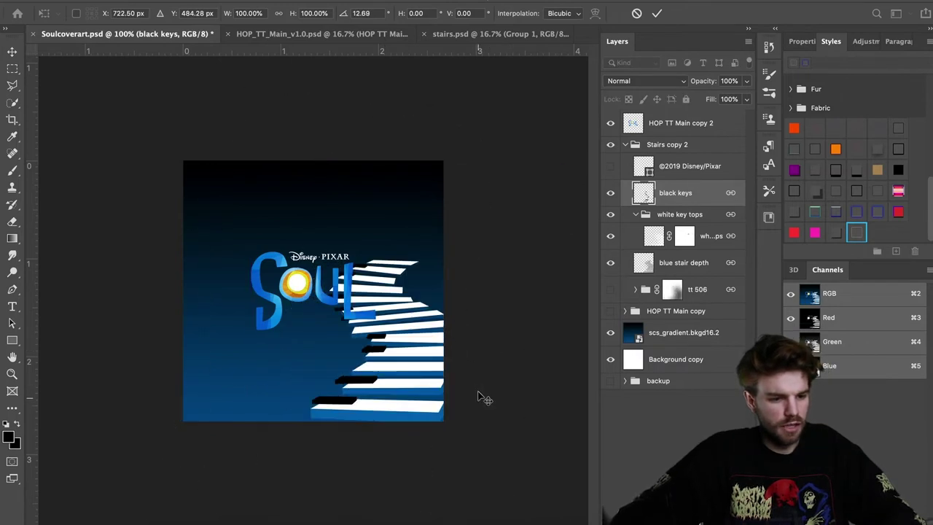
pyautogui.moveTo(357, 301); pyautogui.dragTo(373, 301)
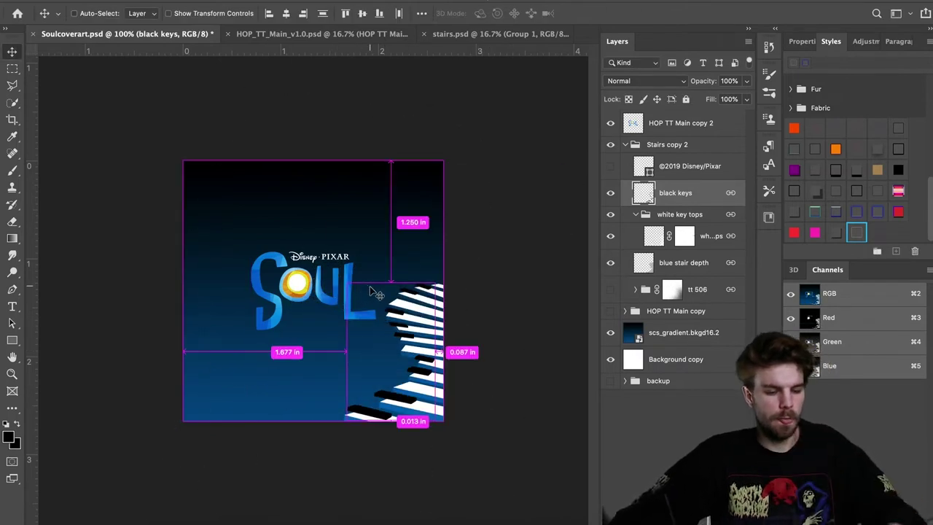
# Step: Duplicate the black keys layer, try the linked stairs flipped horizontally on the left of the cover, and undo that change
pyautogui.hotkey('ctrl', 't')
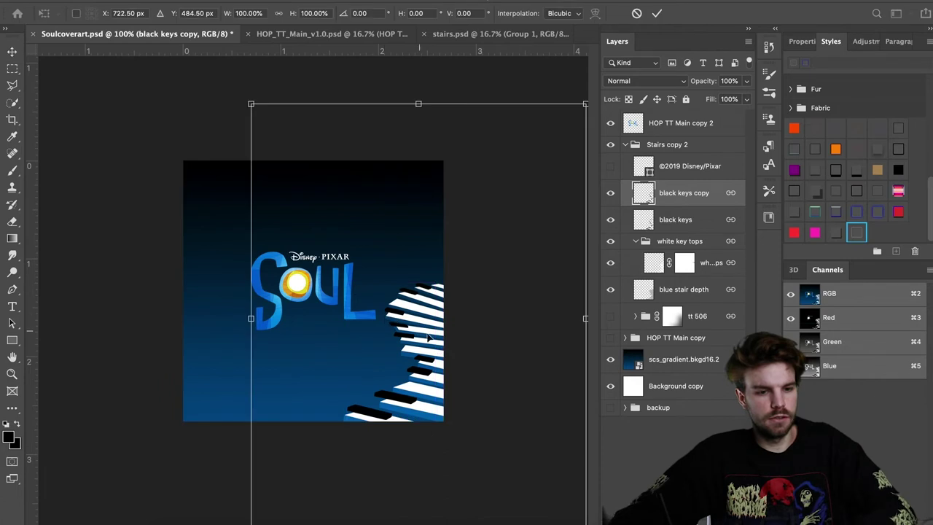
pyautogui.rightClick(395, 368)
pyautogui.click(468, 514)
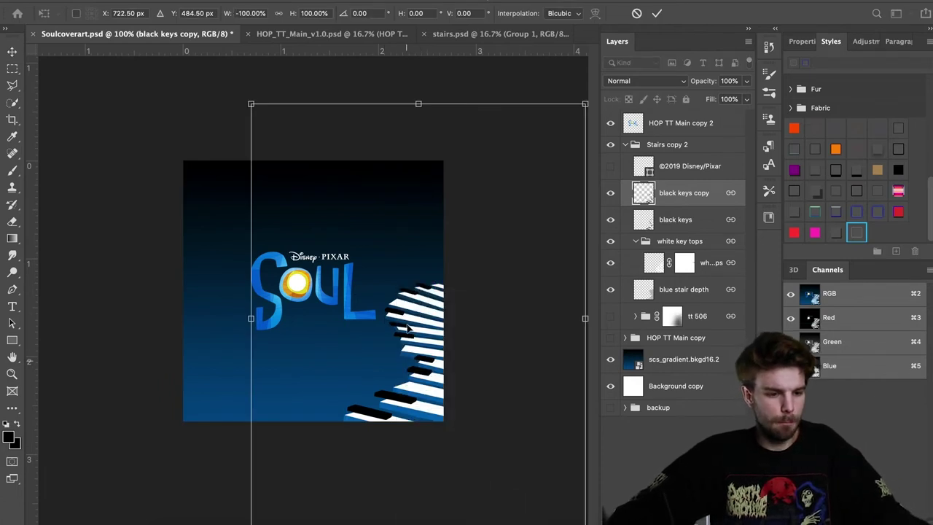
pyautogui.moveTo(410, 334); pyautogui.dragTo(251, 333)
pyautogui.press('Return')
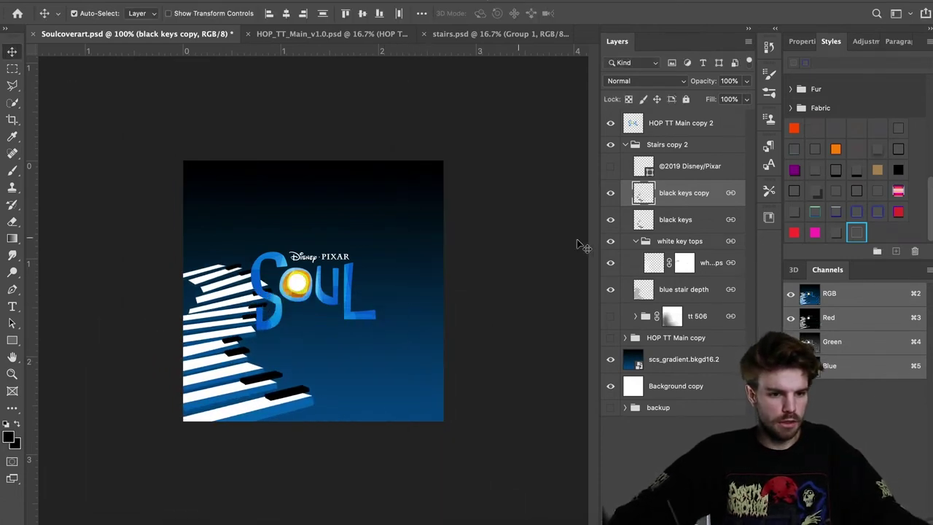
pyautogui.press('super+z')
# Step: Move the black keys copy layer out of Stairs copy 2 to just above the group, and turn on CMYK proof colors
pyautogui.moveTo(733, 198); pyautogui.dragTo(682, 135)
pyautogui.press('super+y')
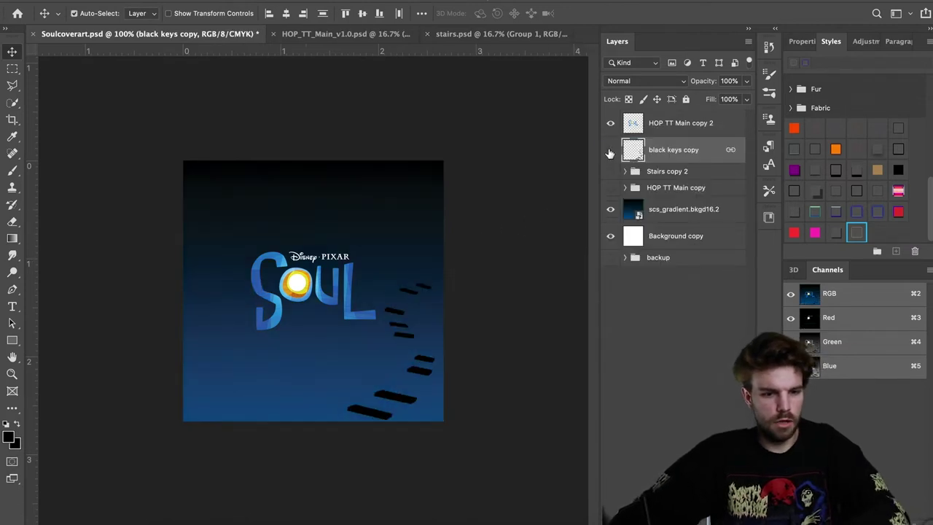
# Step: Merge duplicates of the stair layers into one layer above the Stairs copy 2 group, hiding the group and the black keys copy
pyautogui.click(610, 150)
pyautogui.click(611, 171)
pyautogui.click(624, 171)
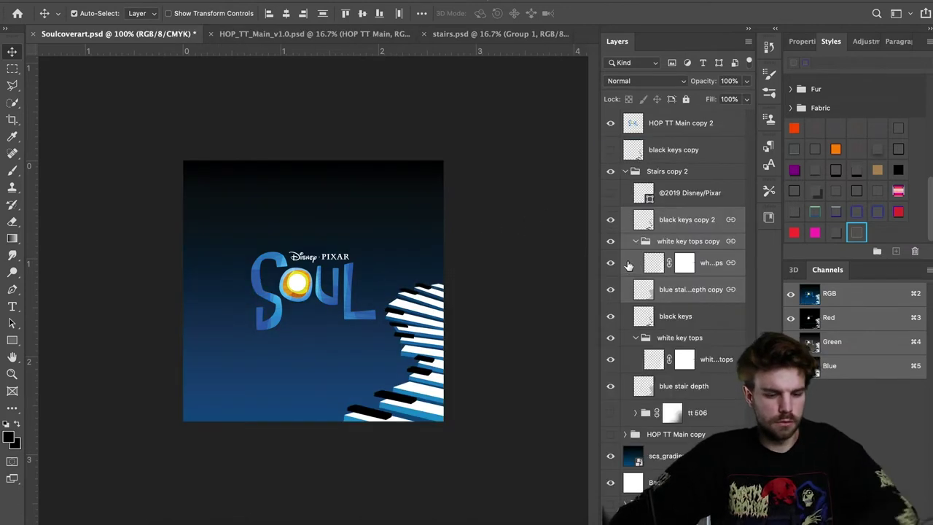
pyautogui.hotkey('ctrl', 'e')
pyautogui.moveTo(650, 221); pyautogui.dragTo(611, 164)
pyautogui.click(610, 199)
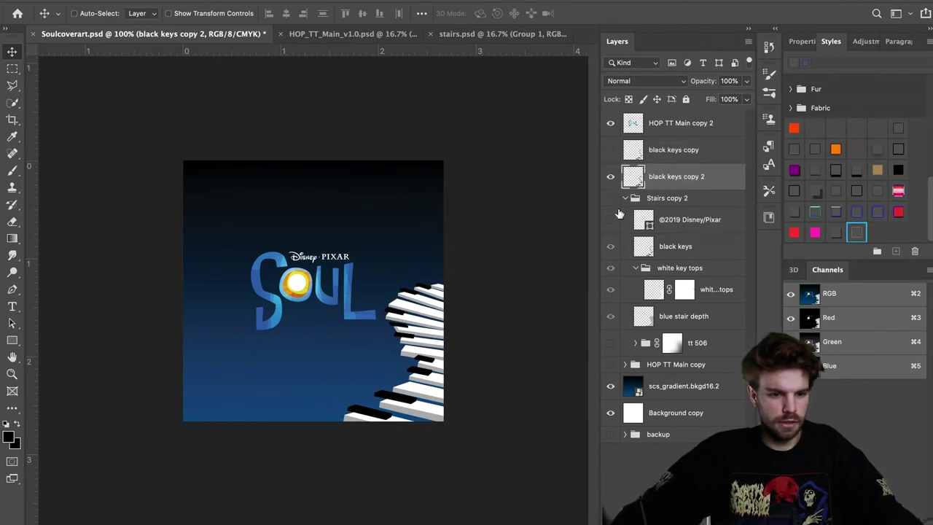
# Step: Flip the merged stairs layer horizontally and move it to the lower left of the cover
pyautogui.hotkey('ctrl', 't')
pyautogui.rightClick(422, 286)
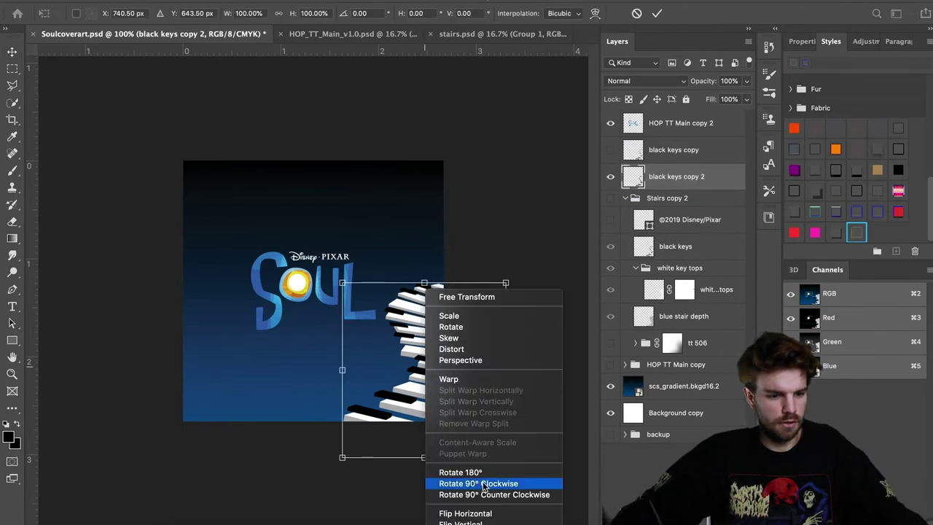
pyautogui.click(466, 514)
pyautogui.press('Return')
pyautogui.moveTo(386, 362); pyautogui.dragTo(228, 363)
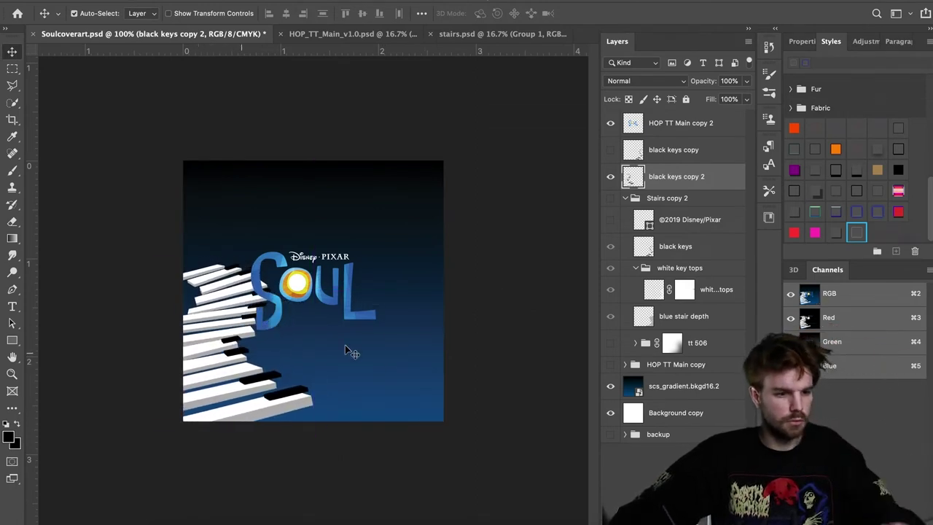
# Step: Compare the cover with the Stairs copy 2 group and the black keys copy layer shown and hidden
pyautogui.click(625, 199)
pyautogui.click(611, 198)
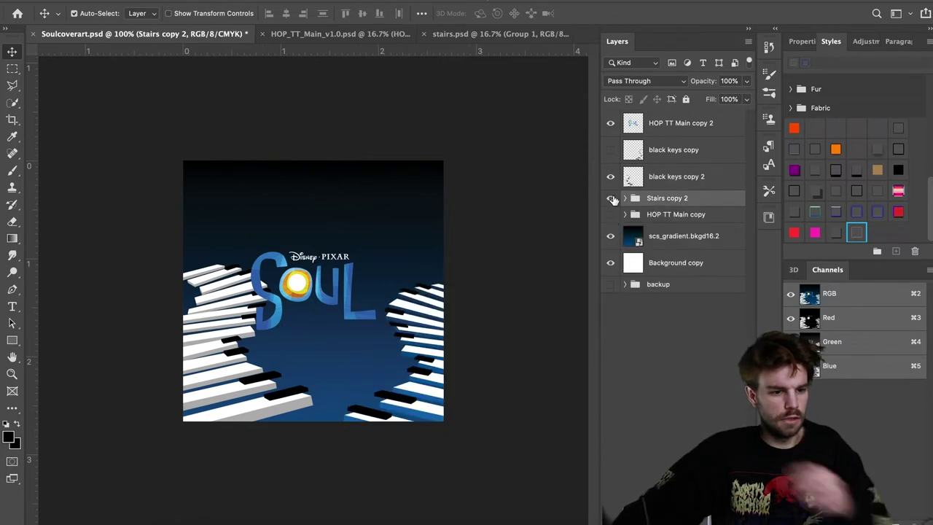
pyautogui.click(610, 198)
pyautogui.click(346, 301)
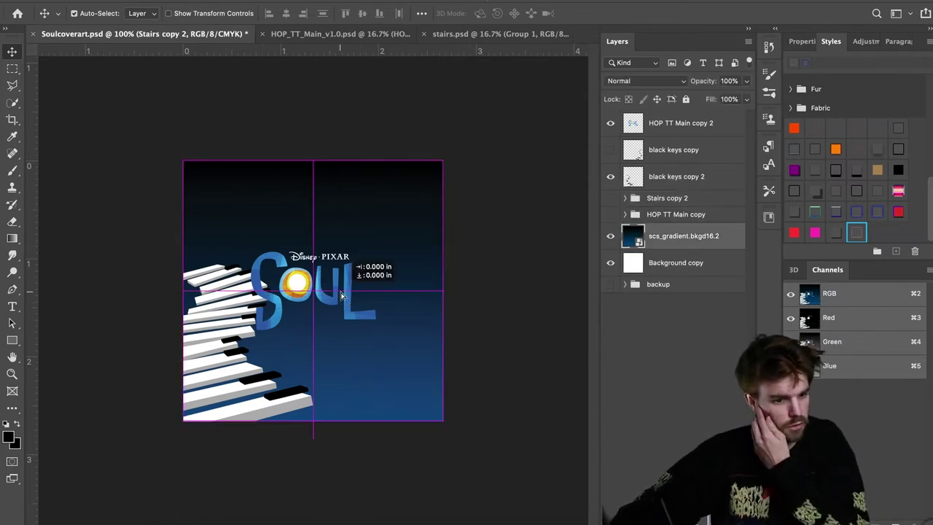
pyautogui.click(339, 296)
pyautogui.press('super')
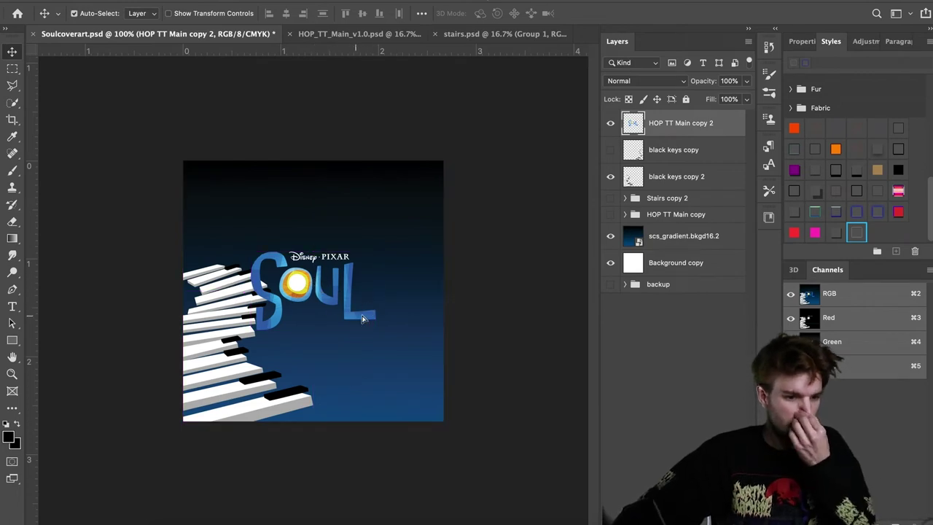
pyautogui.click(270, 403)
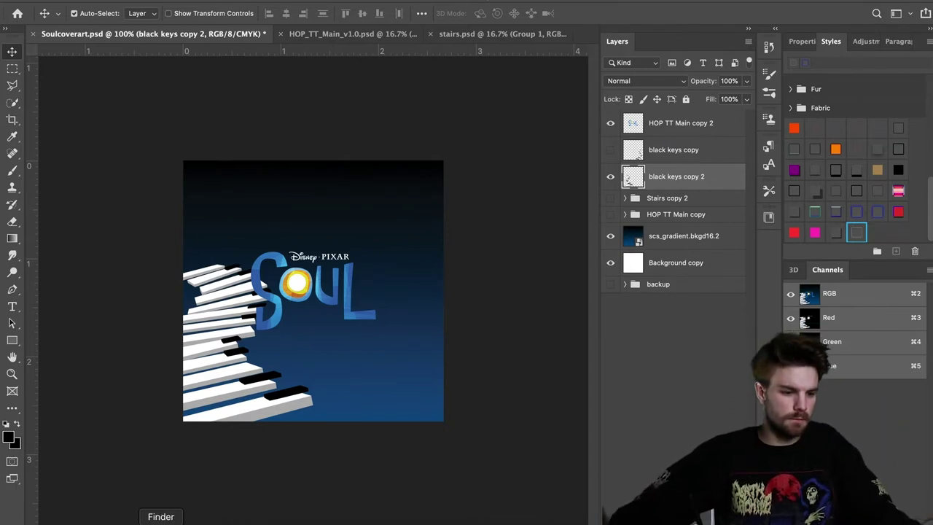
pyautogui.click(160, 521)
pyautogui.click(575, 245)
pyautogui.click(610, 151)
pyautogui.click(610, 152)
pyautogui.click(610, 198)
pyautogui.click(610, 198)
# Step: Try a copy of the backup group's Half Note Jazz Club sign at 16.10% in the cover's lower right, and delete it
pyautogui.click(624, 283)
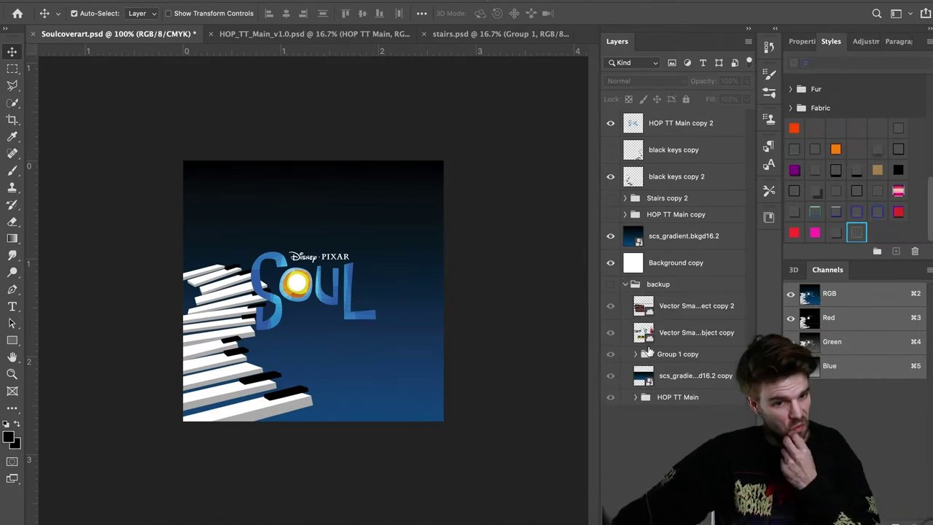
pyautogui.click(658, 311)
pyautogui.moveTo(635, 320); pyautogui.dragTo(655, 137)
pyautogui.hotkey('ctrl', 't')
pyautogui.moveTo(332, 247); pyautogui.dragTo(330, 248)
pyautogui.moveTo(224, 262); pyautogui.dragTo(339, 192)
pyautogui.moveTo(402, 172); pyautogui.dragTo(401, 374)
pyautogui.press('Return')
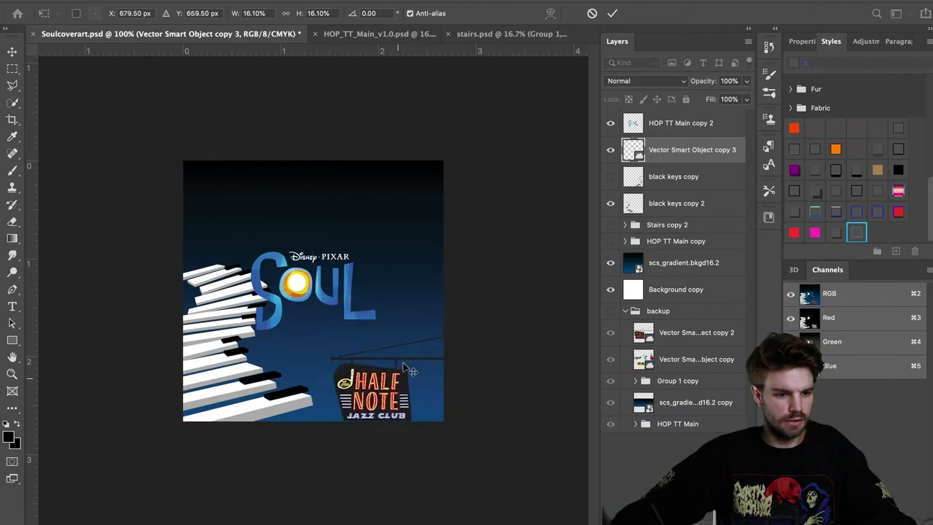
pyautogui.press('Delete')
pyautogui.click(583, 284)
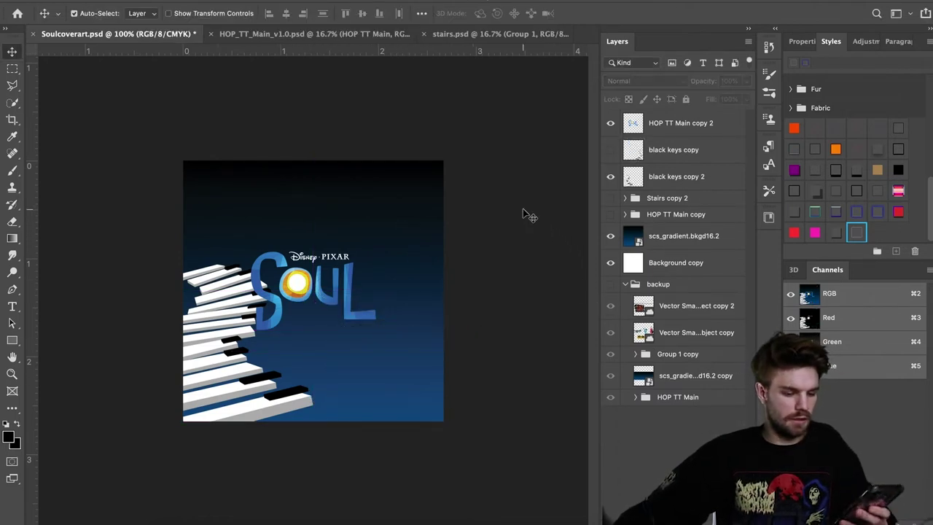
# Step: Duplicate the backup group's instruments smart object, move the copy below black keys copy 2, and hide it
pyautogui.click(644, 334)
pyautogui.press('super+j')
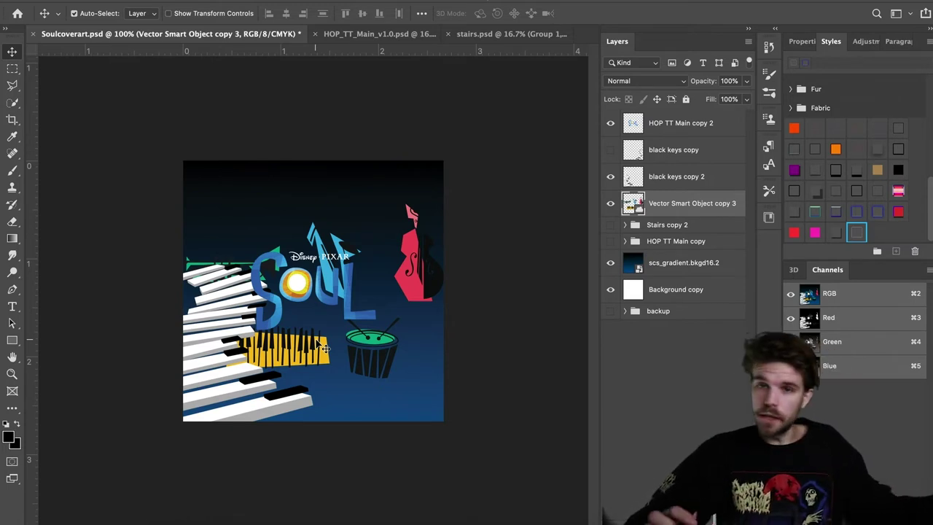
pyautogui.click(610, 204)
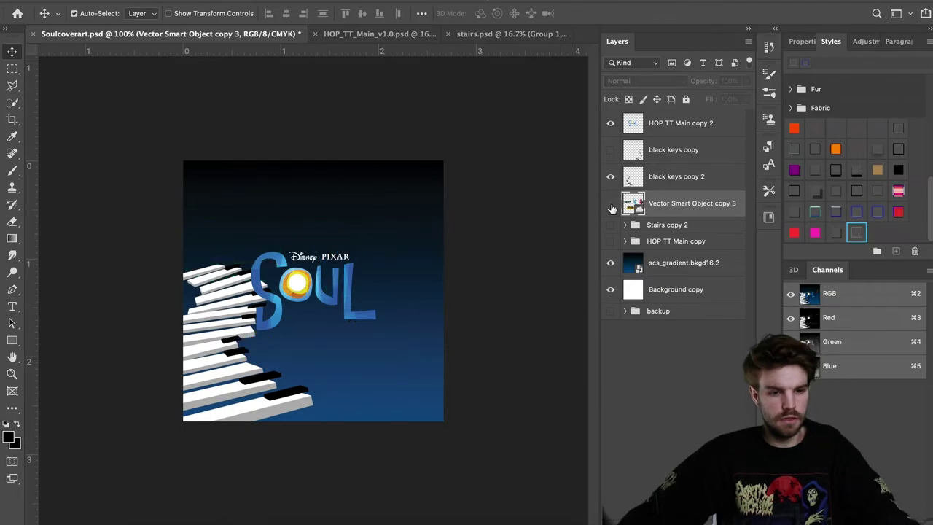
# Step: Switch to Finder and look through the artwork and background files in the ArtAndSoulChallenge folder
pyautogui.hotkey('ctrl', 'Up')
pyautogui.click(250, 325)
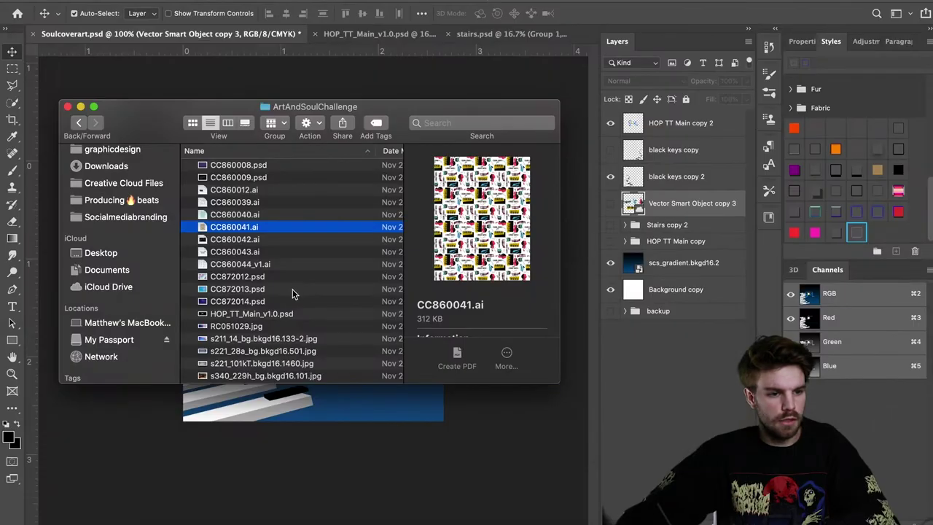
pyautogui.click(295, 266)
pyautogui.press('Down')
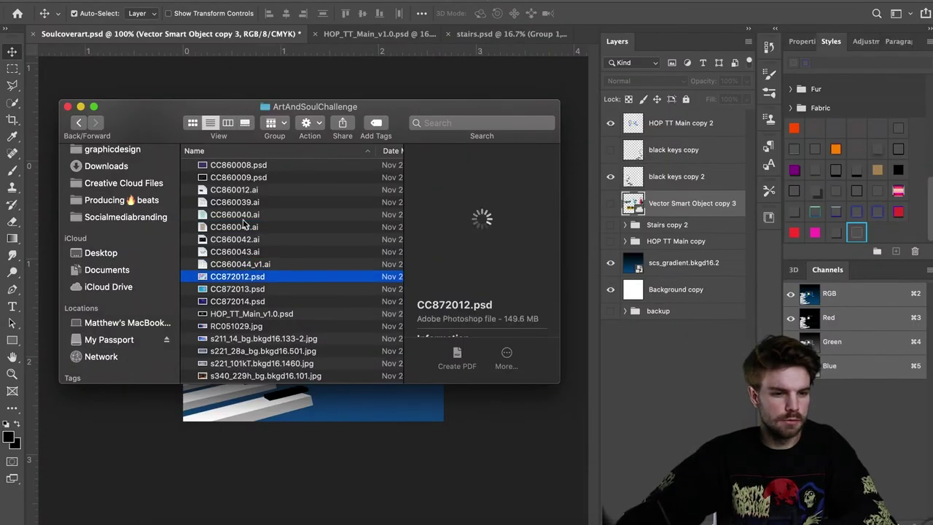
pyautogui.press('Down')
pyautogui.press('Down')
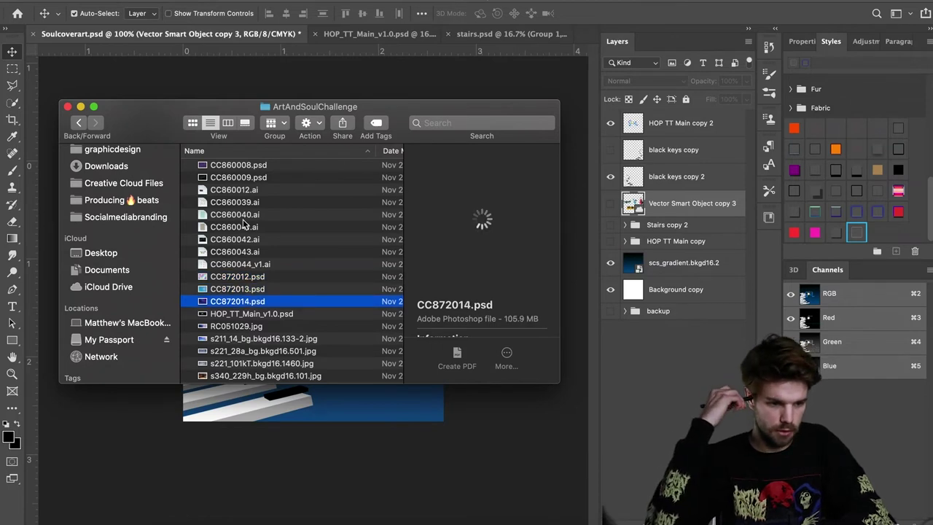
pyautogui.press('Down')
pyautogui.press('Down')
pyautogui.press('Down')
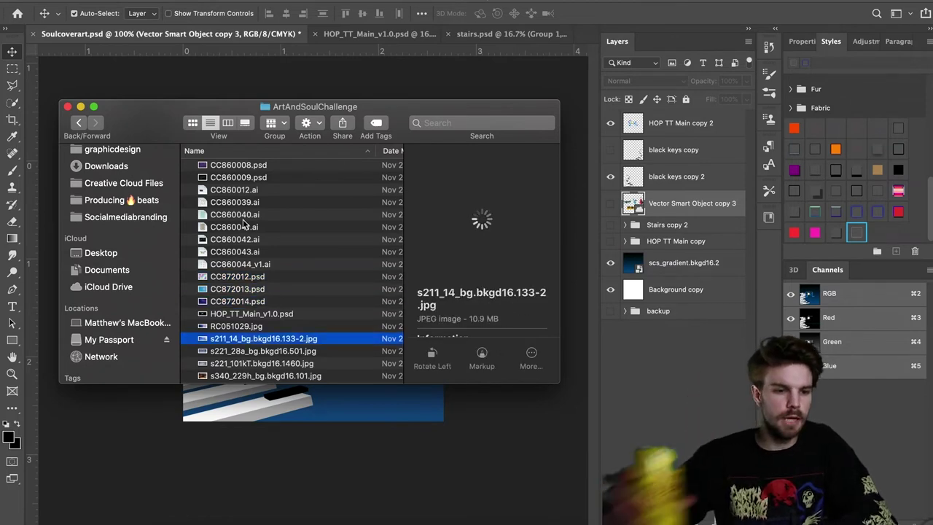
pyautogui.press('Down')
pyautogui.press('Down')
pyautogui.press('Down')
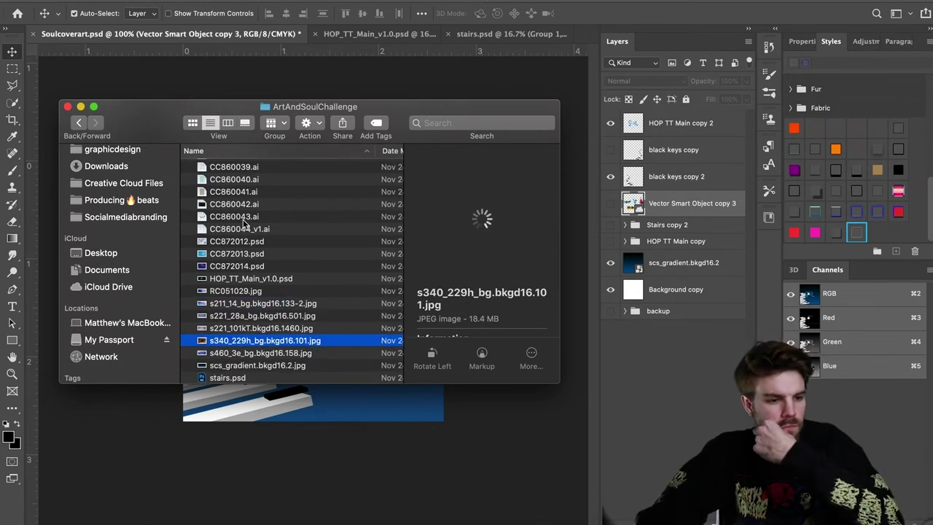
pyautogui.press('Down')
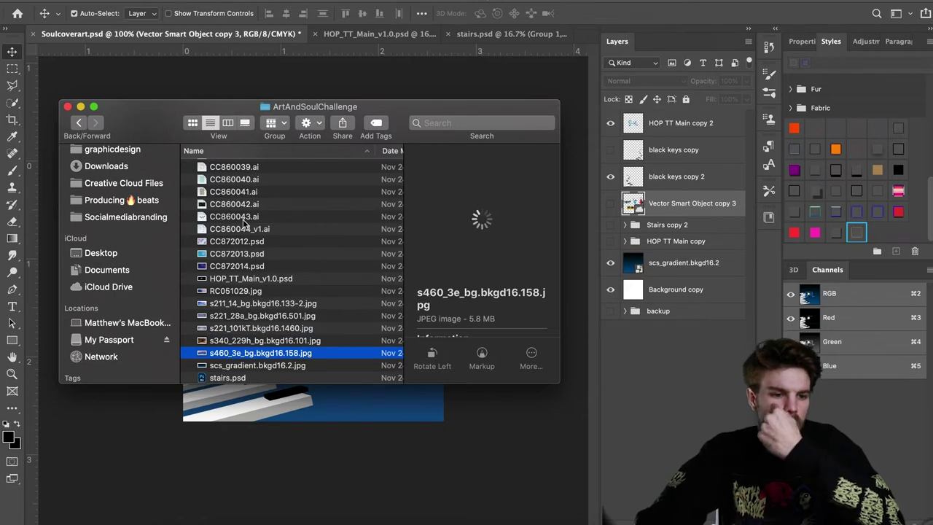
pyautogui.press('Up')
# Step: Try s340_229h_bg.bkgd16.101.jpg as a background enlarged to fill the cover, undo the last change, and hide the layer
pyautogui.moveTo(223, 340); pyautogui.dragTo(306, 406)
pyautogui.moveTo(313, 107); pyautogui.dragTo(654, 76)
pyautogui.hscroll(5, 596, 253)
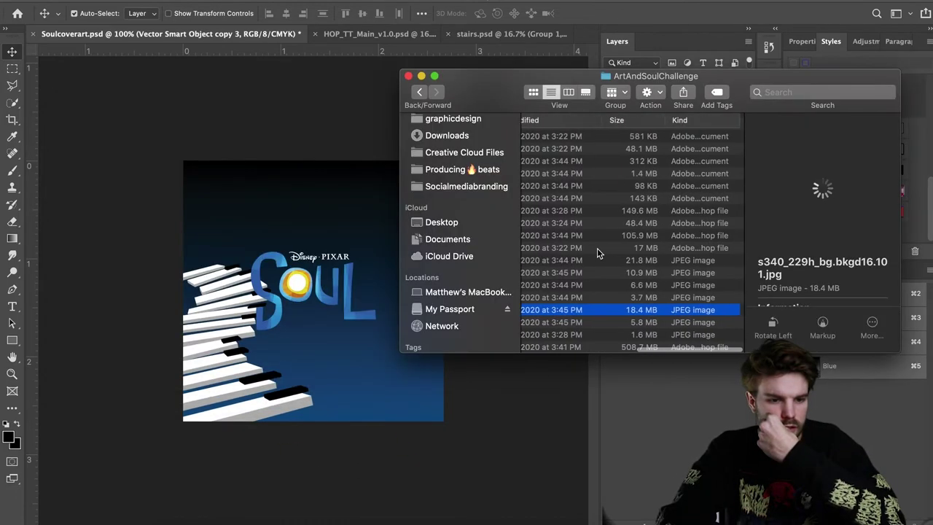
pyautogui.hscroll(-4, 561, 315)
pyautogui.moveTo(561, 315); pyautogui.dragTo(334, 315)
pyautogui.press('Return')
pyautogui.press('super+t')
pyautogui.moveTo(177, 198); pyautogui.dragTo(98, 146)
pyautogui.press('Return')
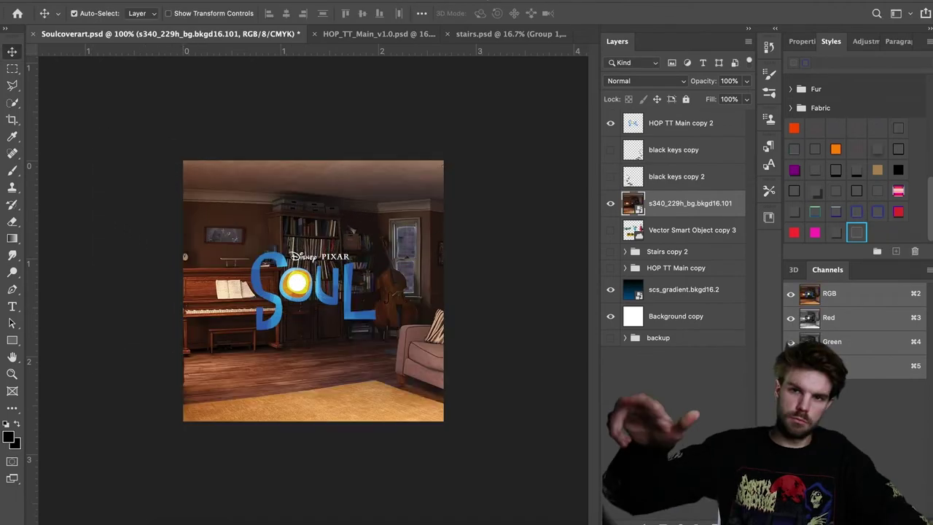
pyautogui.press('super+z')
pyautogui.click(611, 203)
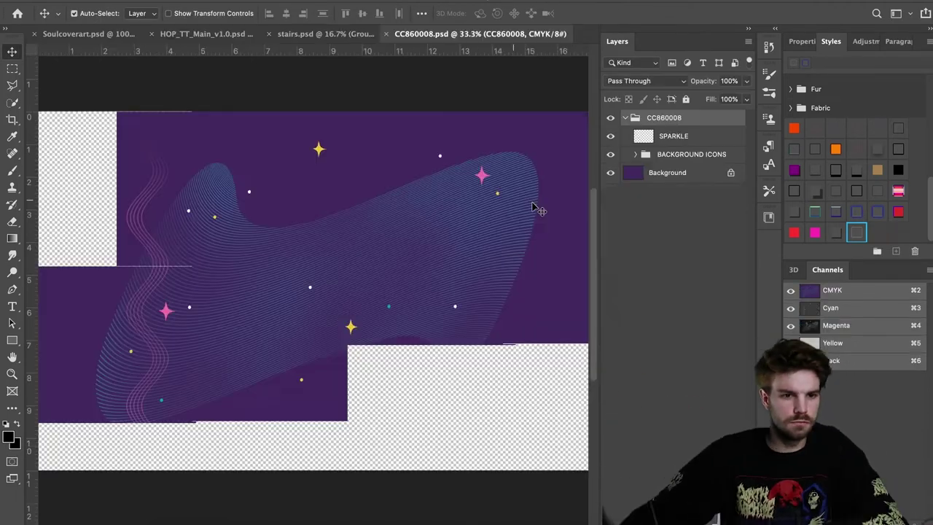
# Step: Duplicate the SPARKLE layer and BACKGROUND ICONS group from CC860008.psd into Soulcoverart.psd, and switch to that document
pyautogui.click(611, 173)
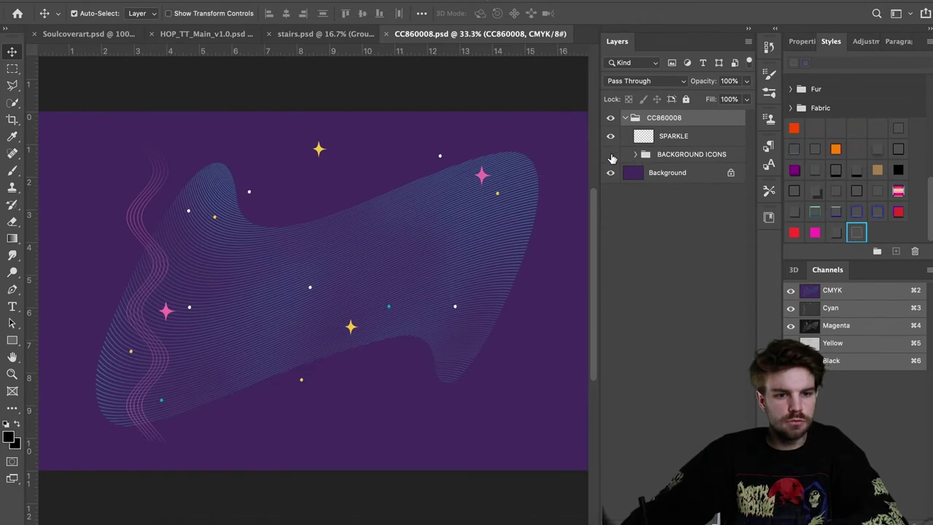
pyautogui.click(611, 155)
pyautogui.click(610, 154)
pyautogui.click(665, 156)
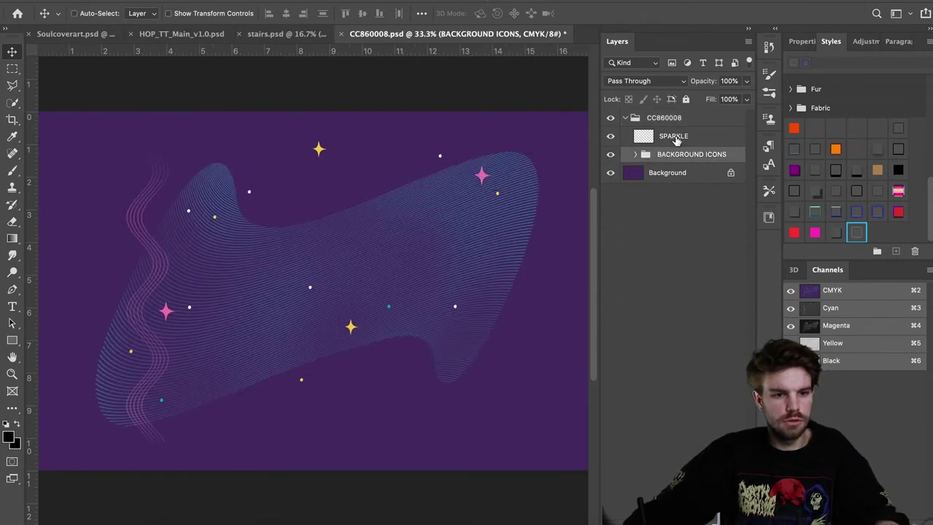
pyautogui.keyDown('shift'); pyautogui.click(672, 138); pyautogui.keyUp('shift')
pyautogui.rightClick(675, 149)
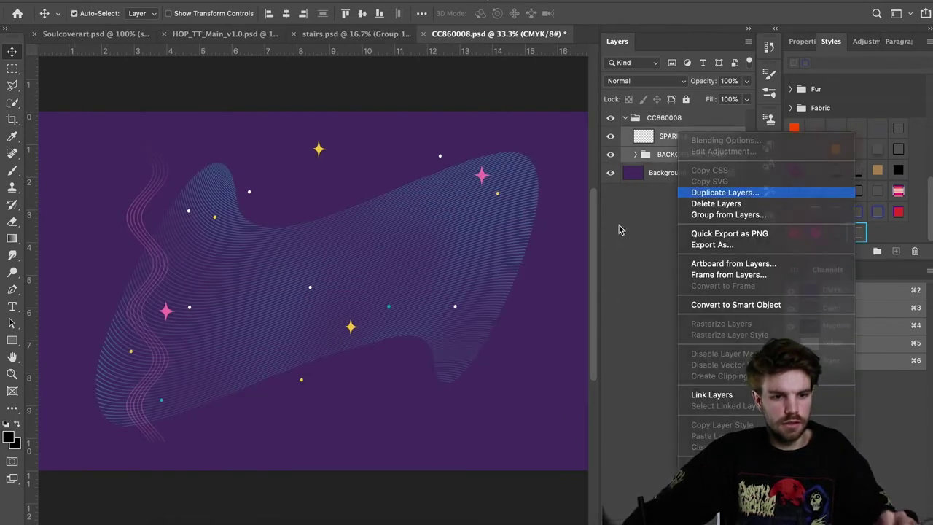
pyautogui.press('Return')
pyautogui.click(464, 248)
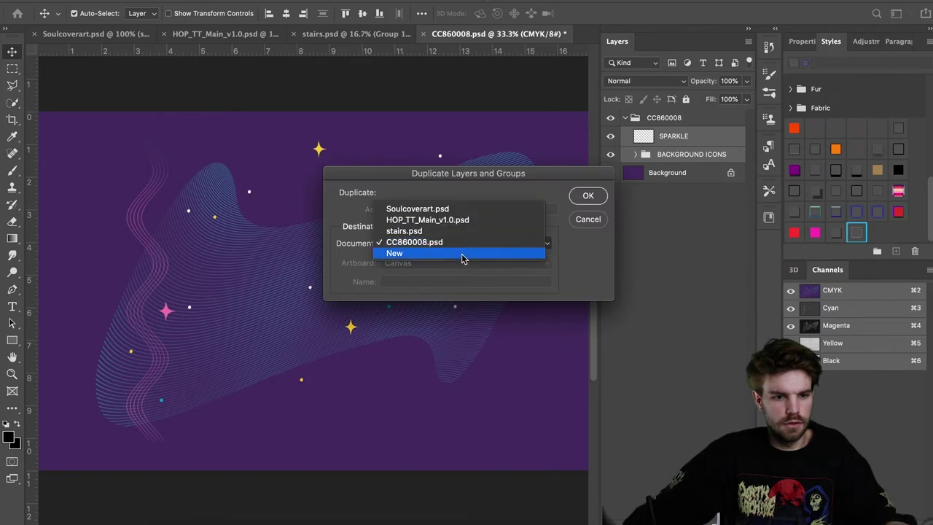
pyautogui.click(459, 209)
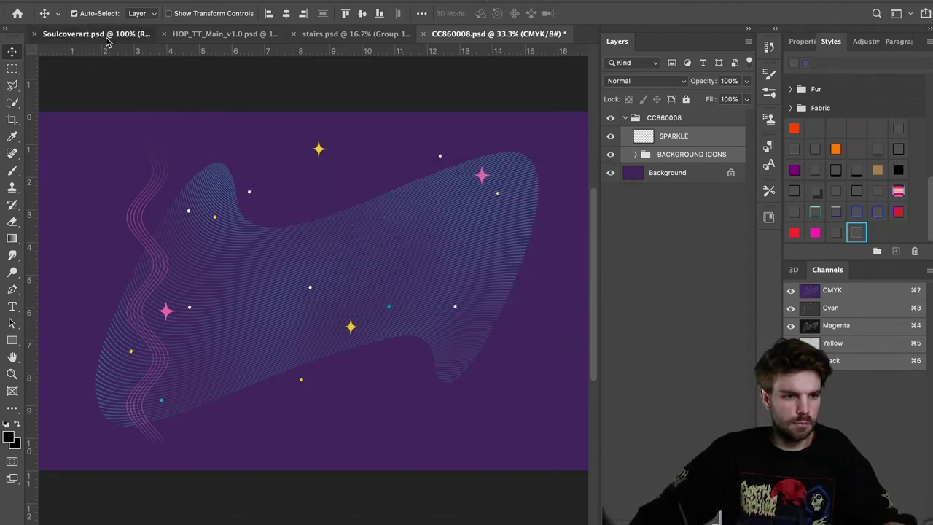
pyautogui.click(110, 34)
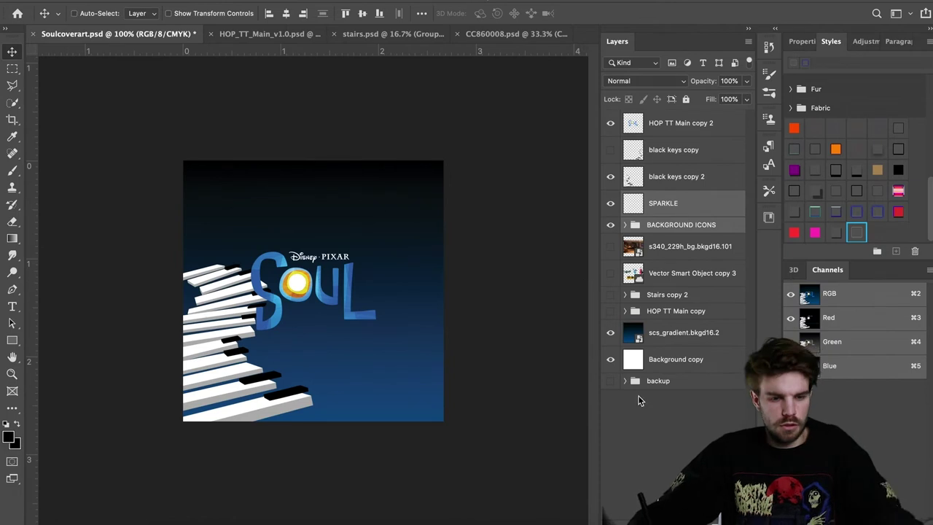
# Step: Scale down the SPARKLE layer and BACKGROUND ICONS group together and position their wavy lines and stars across the cover
pyautogui.press('super+j')
pyautogui.press('BackSpace')
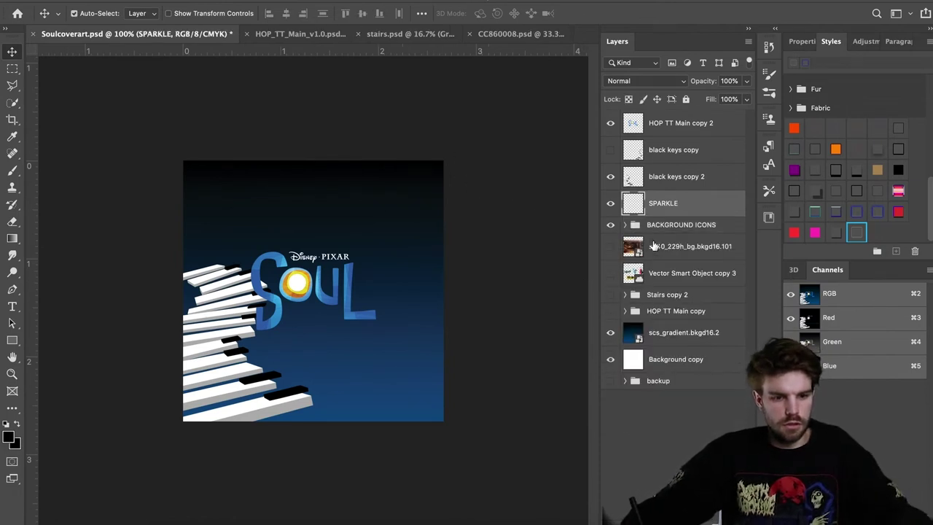
pyautogui.keyDown('shift'); pyautogui.click(653, 226); pyautogui.keyUp('shift')
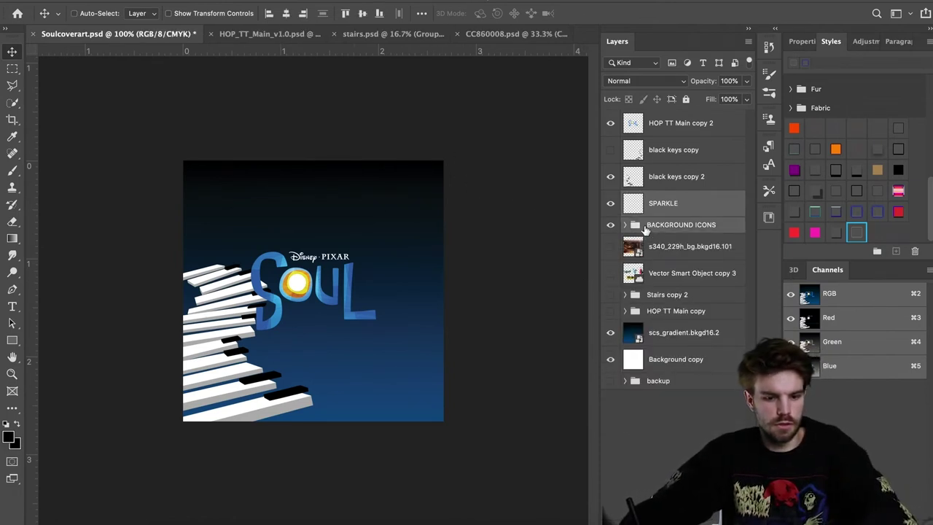
pyautogui.press('super+minus')
pyautogui.press('super+minus')
pyautogui.press('super+minus')
pyautogui.press('super+minus')
pyautogui.press('super+minus')
pyautogui.press('super+t')
pyautogui.moveTo(275, 270); pyautogui.dragTo(466, 389)
pyautogui.moveTo(503, 422); pyautogui.dragTo(308, 295)
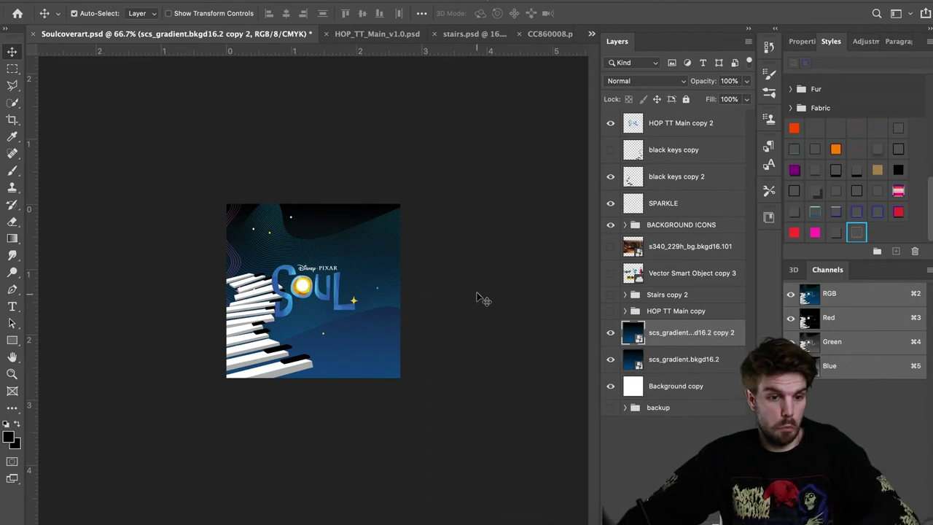
# Step: Store a copy of the SPARKLE layer and BACKGROUND ICONS group in the backup group
pyautogui.click(653, 226)
pyautogui.click(671, 204)
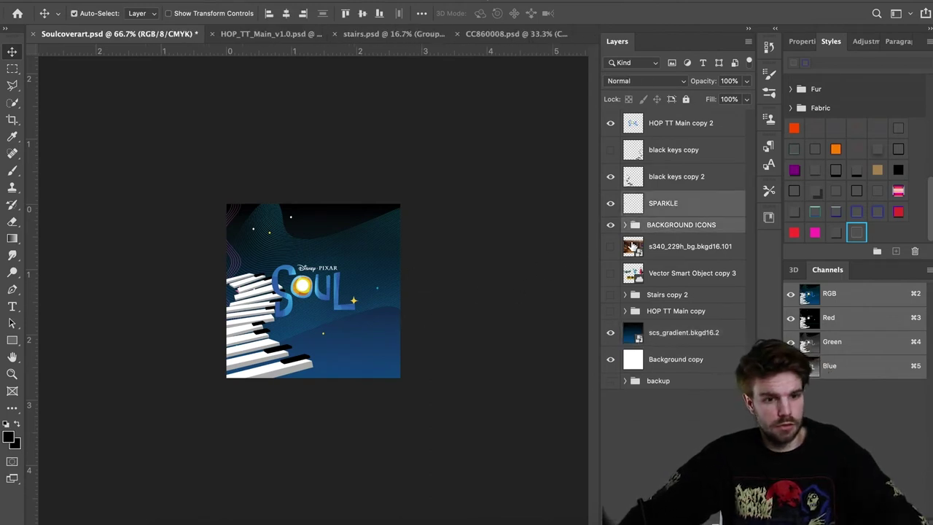
pyautogui.moveTo(635, 231); pyautogui.dragTo(652, 425)
pyautogui.hotkey('ctrl', '+')
pyautogui.hotkey('ctrl', '+')
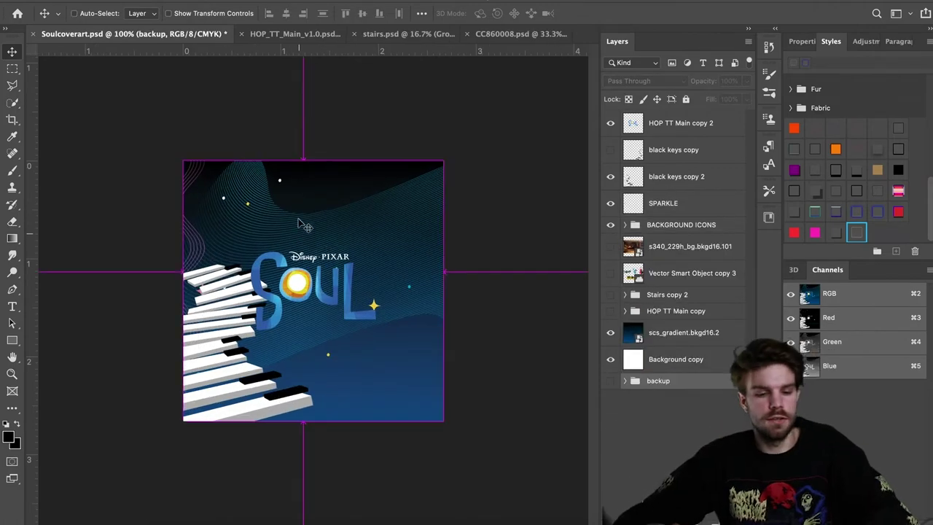
pyautogui.hotkey('ctrl', '-')
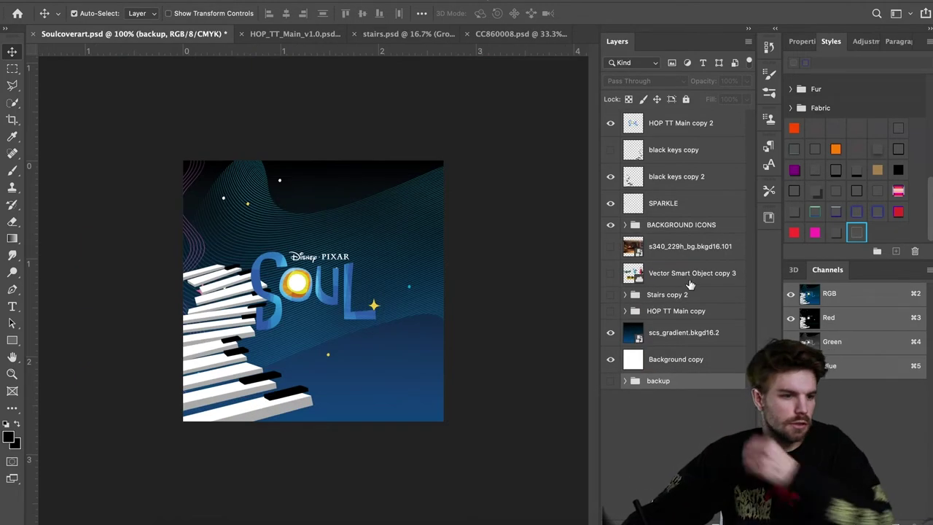
# Step: Shift the SPARKLE and BACKGROUND ICONS artwork slightly up and to the right, and hide the black keys copy 2 layer
pyautogui.click(665, 225)
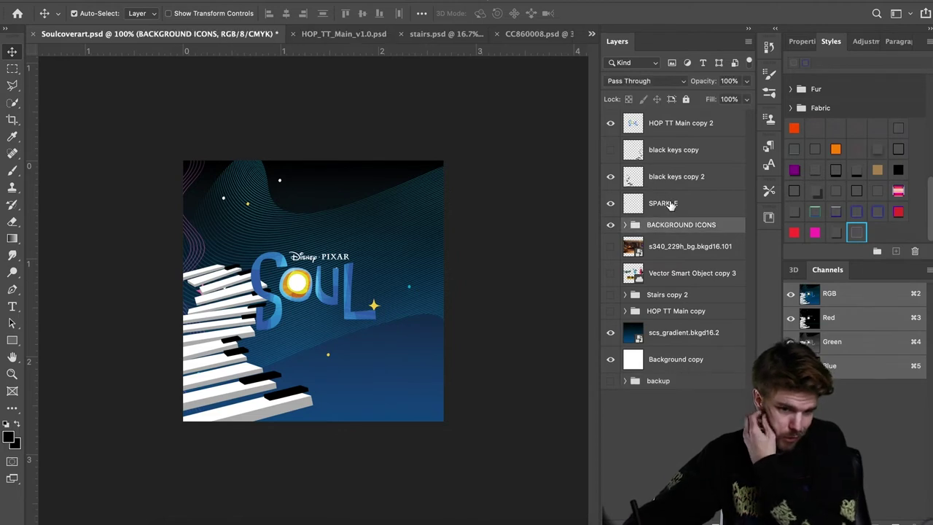
pyautogui.click(663, 204)
pyautogui.hotkey('ctrl', 't')
pyautogui.moveTo(392, 277); pyautogui.dragTo(421, 278)
pyautogui.press('Return')
pyautogui.click(677, 177)
pyautogui.click(610, 179)
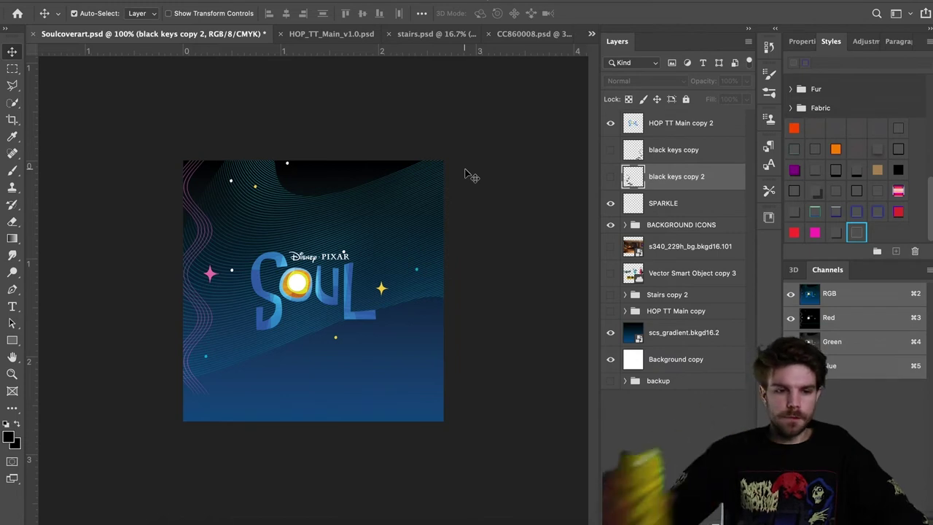
# Step: Merge the SPARKLE layer with the BACKGROUND ICONS group and add a layer mask to the merged layer
pyautogui.click(652, 207)
pyautogui.keyDown('shift'); pyautogui.click(667, 228); pyautogui.keyUp('shift')
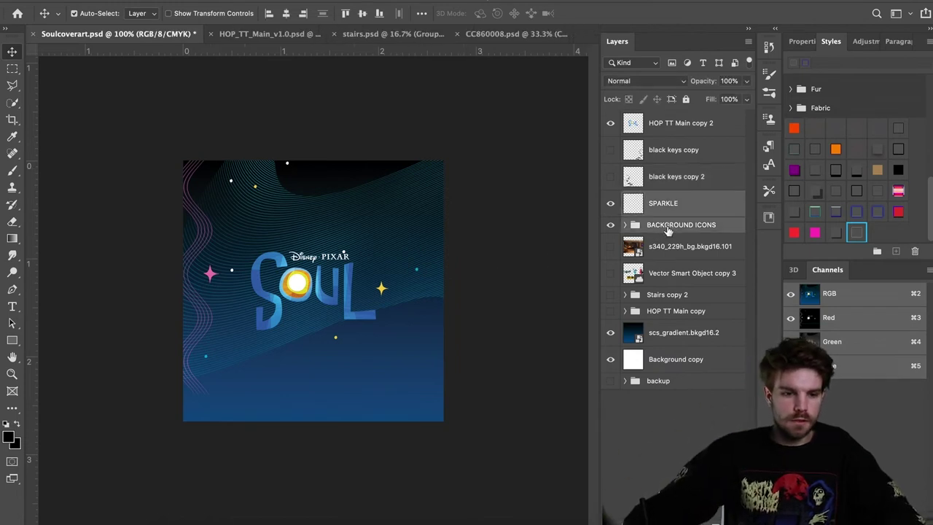
pyautogui.press('super+e')
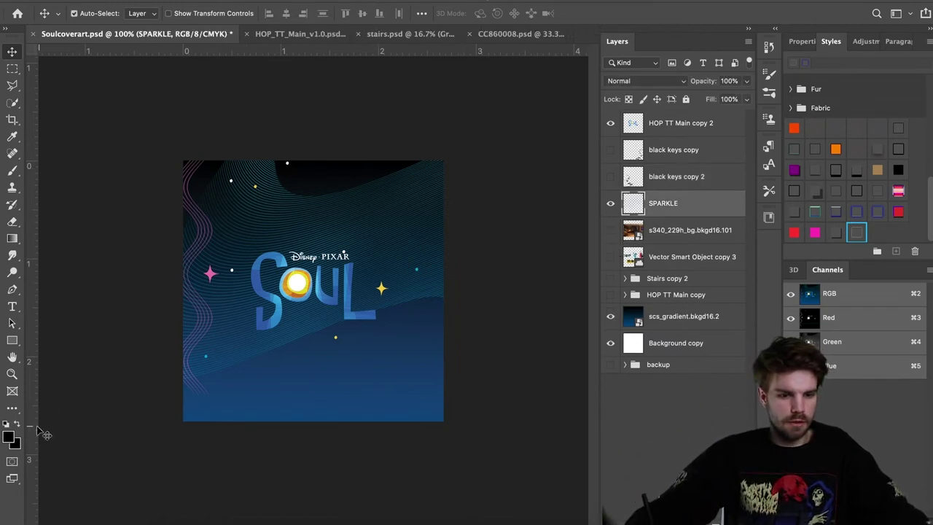
pyautogui.click(655, 520)
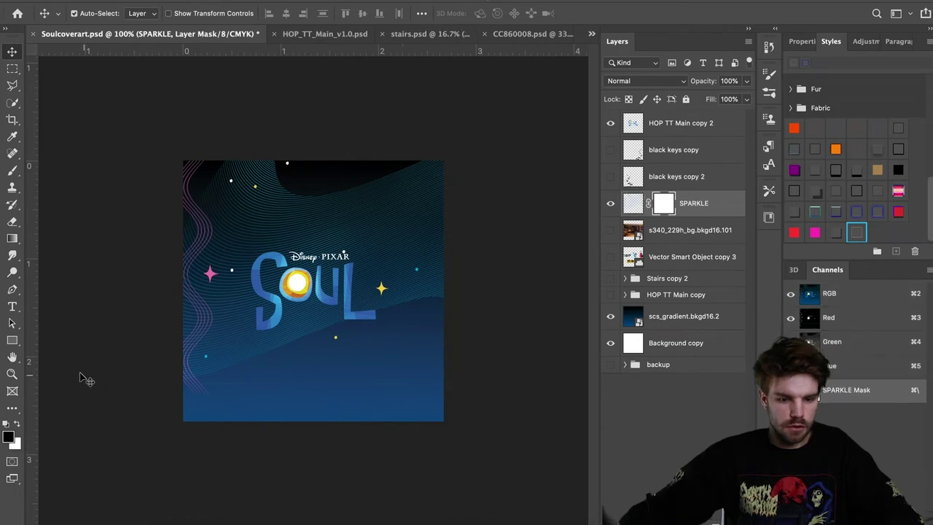
# Step: Try fading the SPARKLE mask with the purple gradient using the Gradient tool, and undo it
pyautogui.click(13, 411)
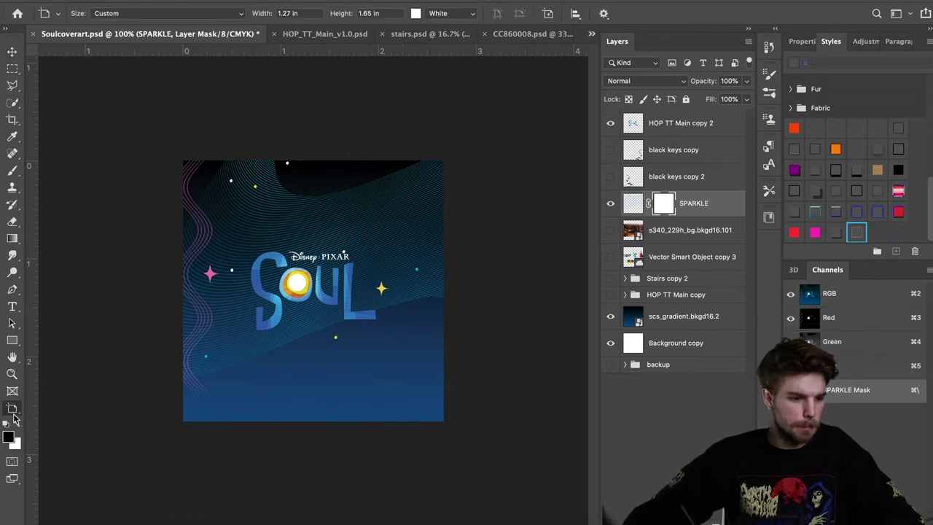
pyautogui.click(14, 412)
pyautogui.click(9, 344)
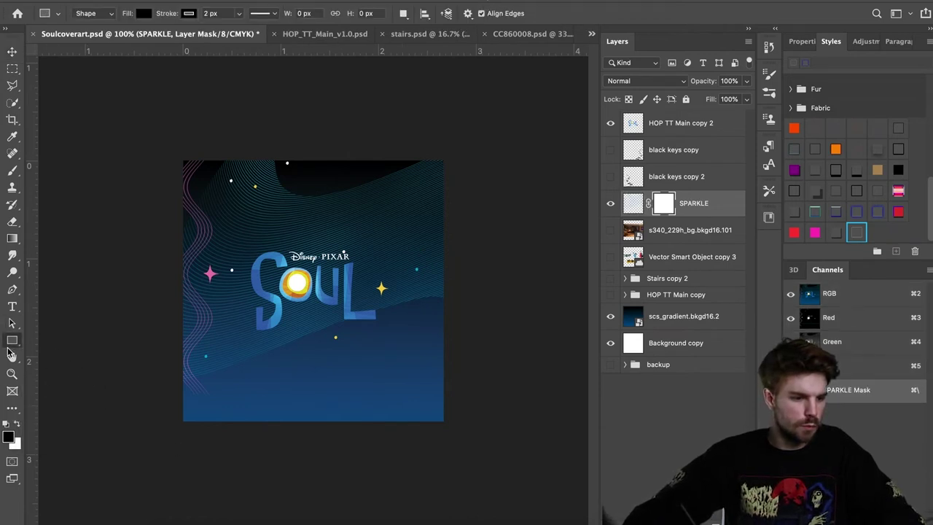
pyautogui.click(16, 344)
pyautogui.click(11, 238)
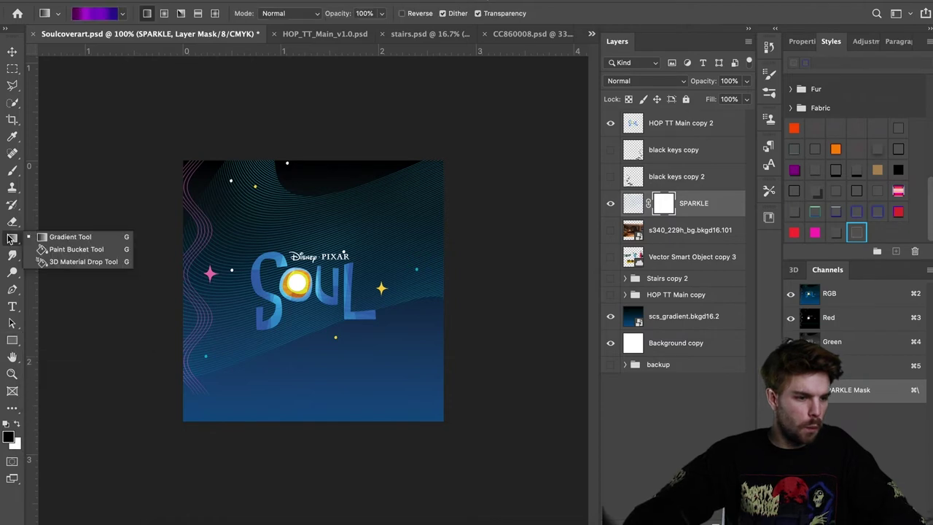
pyautogui.click(53, 237)
pyautogui.moveTo(300, 390); pyautogui.dragTo(312, 297)
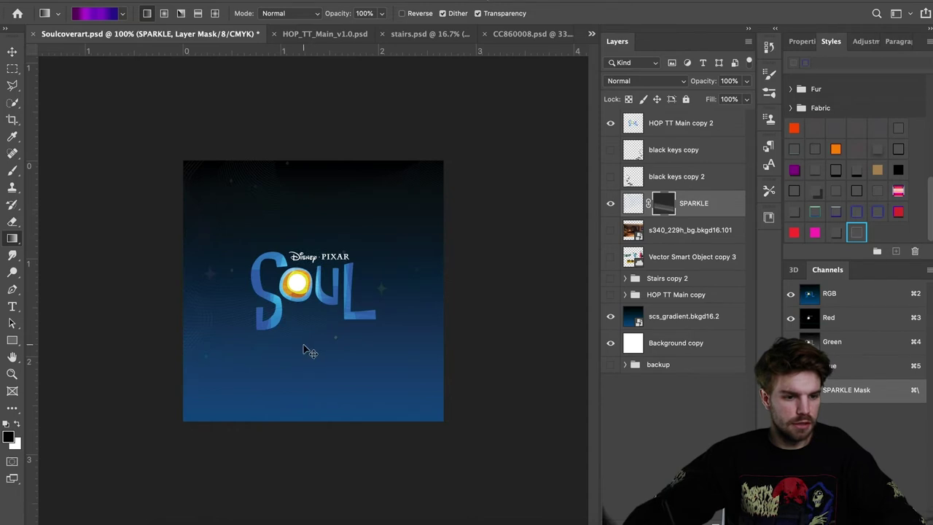
pyautogui.press('super+z')
pyautogui.moveTo(315, 369); pyautogui.dragTo(316, 370)
pyautogui.press('super+z')
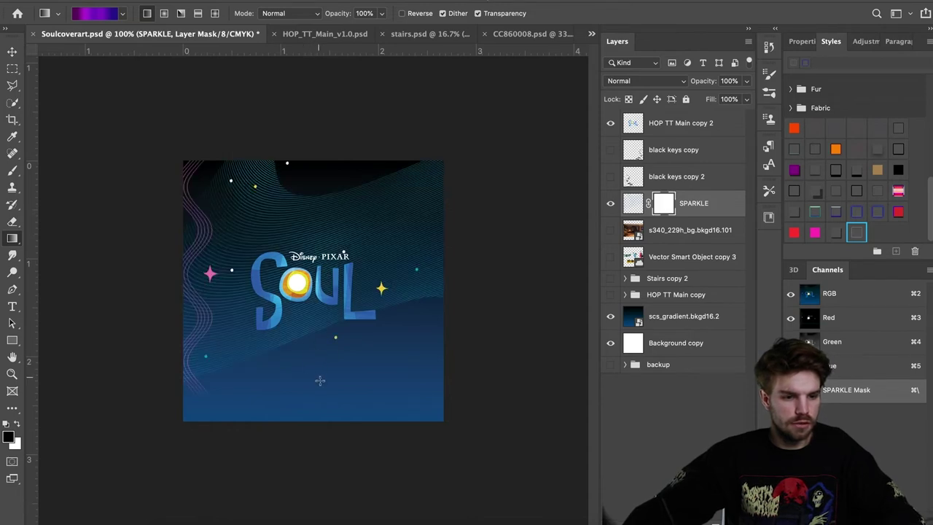
# Step: Fade out the lower part of the SPARKLE artwork with a vertical black-to-transparent gradient on its mask
pyautogui.click(105, 16)
pyautogui.click(679, 83)
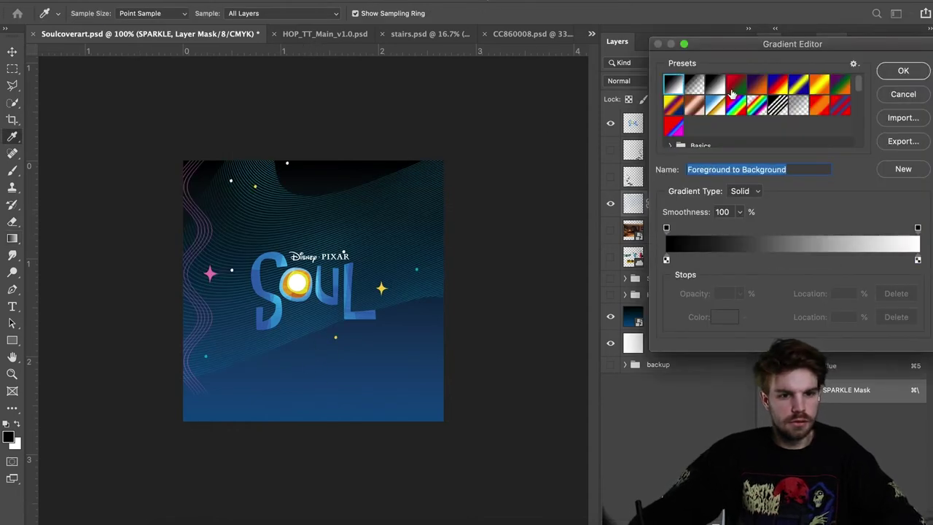
pyautogui.click(695, 83)
pyautogui.click(903, 70)
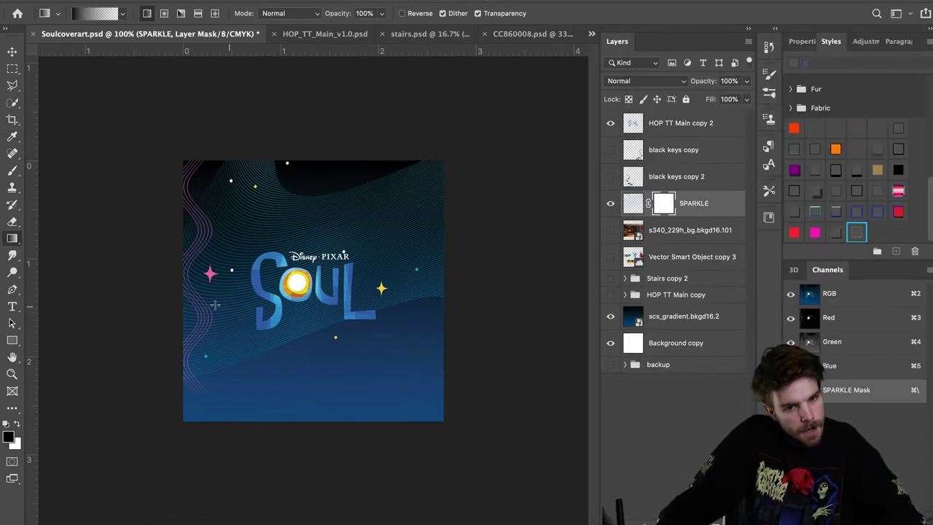
pyautogui.moveTo(327, 275); pyautogui.dragTo(327, 348)
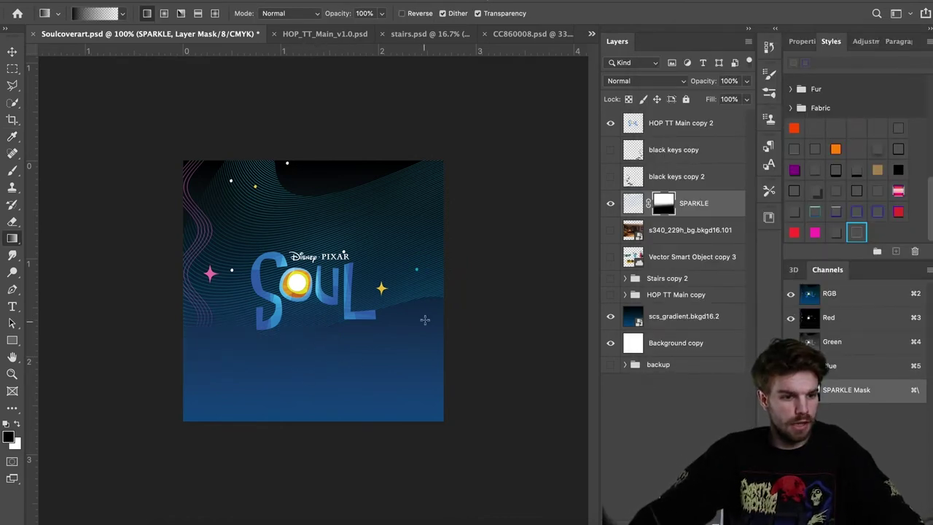
# Step: Hide the SPARKLE layer, sample a blue from the gradient background, and add a new empty layer above scs_gradient.bkgd16.2
pyautogui.click(667, 318)
pyautogui.click(611, 203)
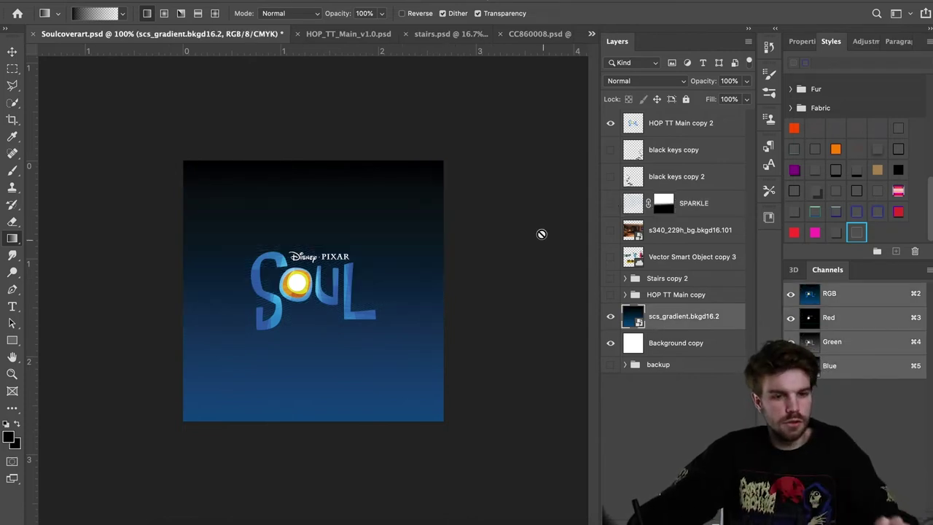
pyautogui.press('i')
pyautogui.click(399, 286)
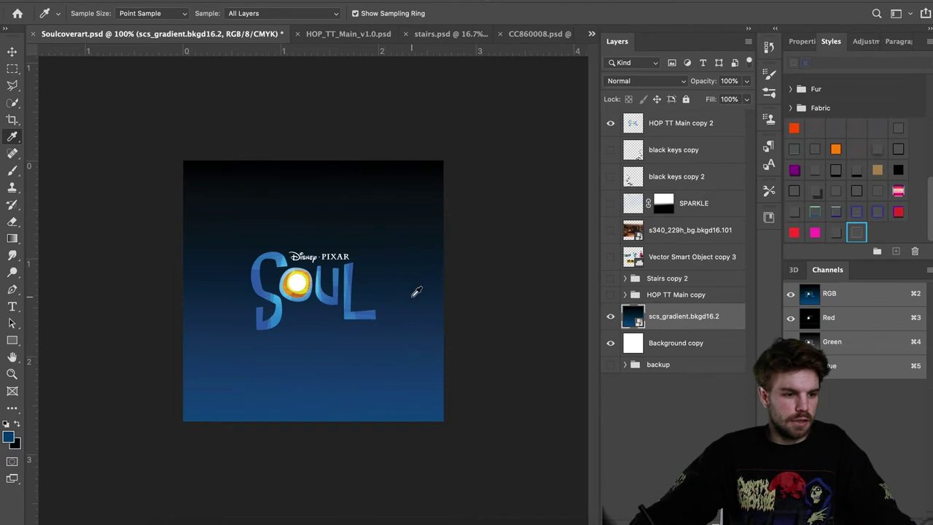
pyautogui.press('super+shift+n')
pyautogui.press('Return')
# Step: Try moving the scs_gradient.bkgd16.2 background off and down the cover, and undo both moves
pyautogui.press('v')
pyautogui.press('v')
pyautogui.moveTo(404, 333); pyautogui.dragTo(33, 98)
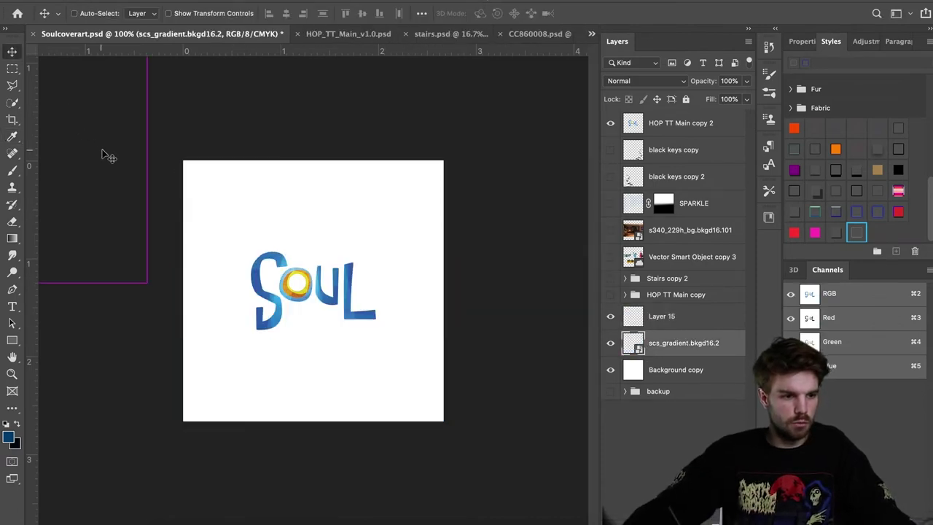
pyautogui.press('super+z')
pyautogui.press('m')
pyautogui.press('v')
pyautogui.click(12, 53)
pyautogui.moveTo(379, 230); pyautogui.dragTo(378, 285)
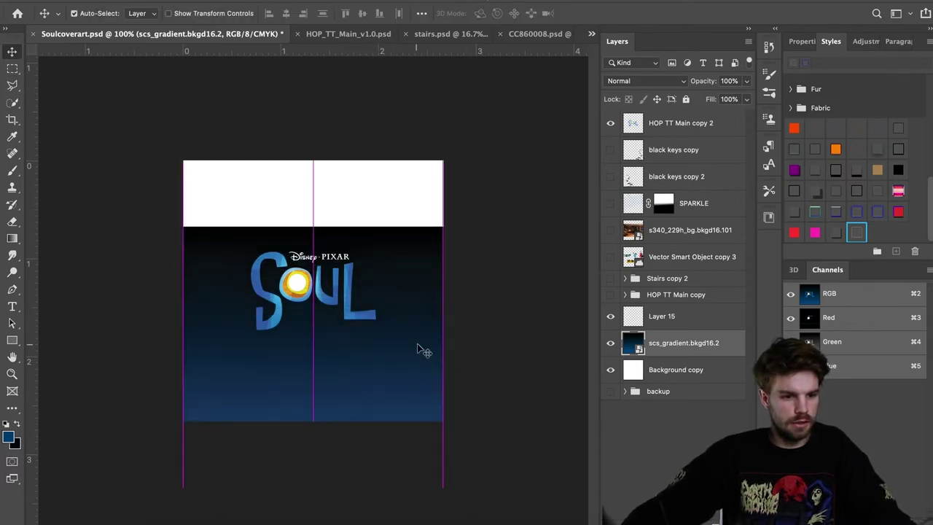
pyautogui.press('super+z')
# Step: Duplicate scs_gradient.bkgd16.2, hide the original, and rasterize the copy
pyautogui.press('m')
pyautogui.press('super+j')
pyautogui.click(610, 369)
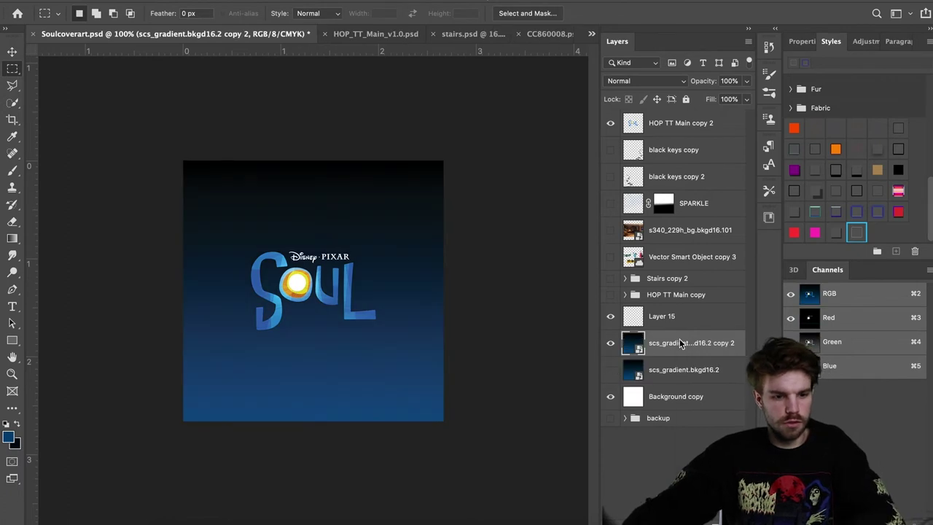
pyautogui.rightClick(679, 340)
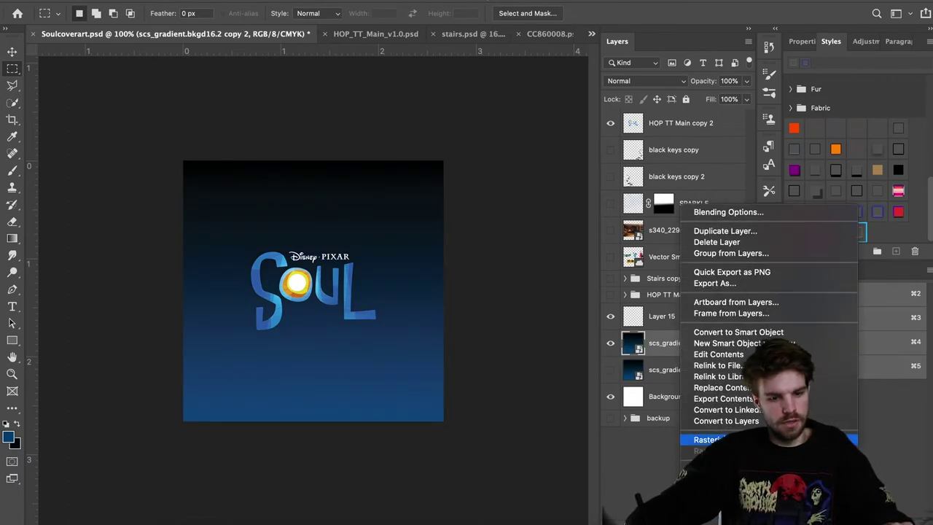
pyautogui.click(703, 439)
# Step: Move the rasterized gradient copy down the cover and marquee-select a thin full-width strip across its upper edge
pyautogui.press('v')
pyautogui.moveTo(415, 350); pyautogui.dragTo(416, 411)
pyautogui.press('m')
pyautogui.moveTo(161, 212); pyautogui.dragTo(460, 228)
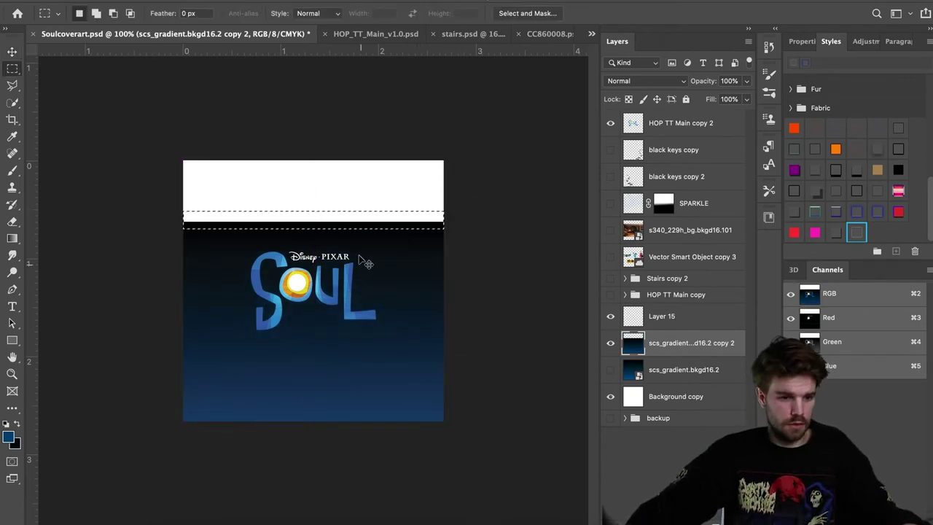
# Step: Try stretching the selected gradient strip up to the cover's upper edge, and undo the transform
pyautogui.hotkey('ctrl', 't')
pyautogui.moveTo(313, 212)
pyautogui.mouseDown()
pyautogui.moveTo(312, 58)
pyautogui.moveTo(312, 162)
pyautogui.mouseUp()
pyautogui.press('Return')
pyautogui.hotkey('ctrl', 'z')
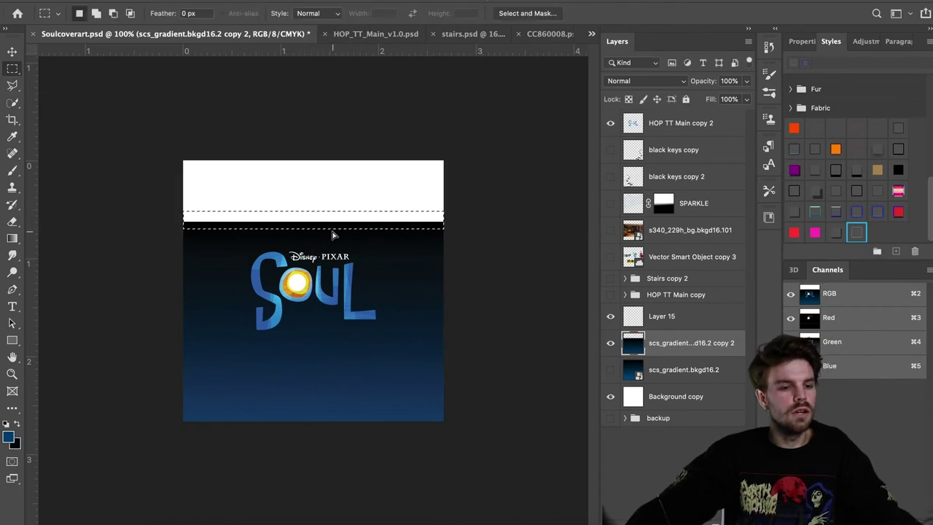
# Step: Stretch the selected strip upward to about 991% height so it fills the white gap above the gradient, and save the document
pyautogui.hotkey('ctrl', 't')
pyautogui.moveTo(312, 210); pyautogui.dragTo(309, 139)
pyautogui.moveTo(306, 62); pyautogui.dragTo(304, 45)
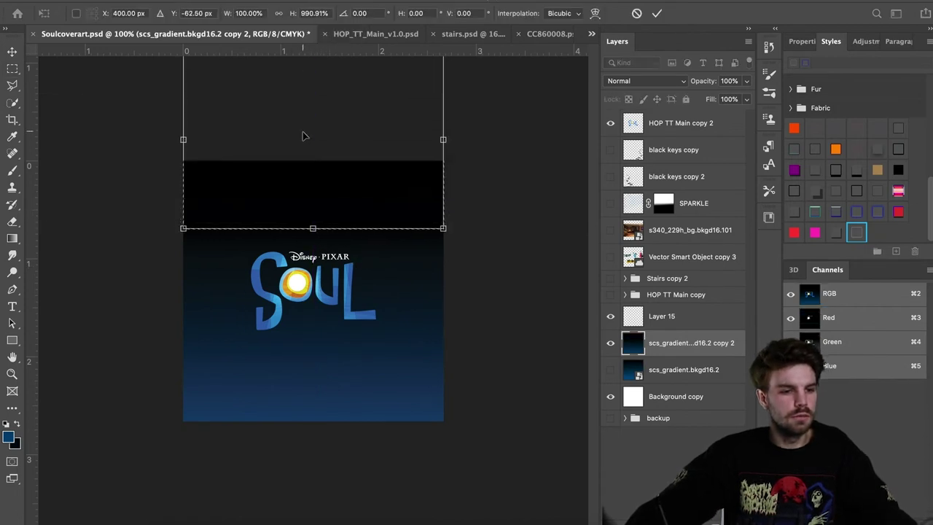
pyautogui.press('Return')
pyautogui.hotkey('ctrl', 's')
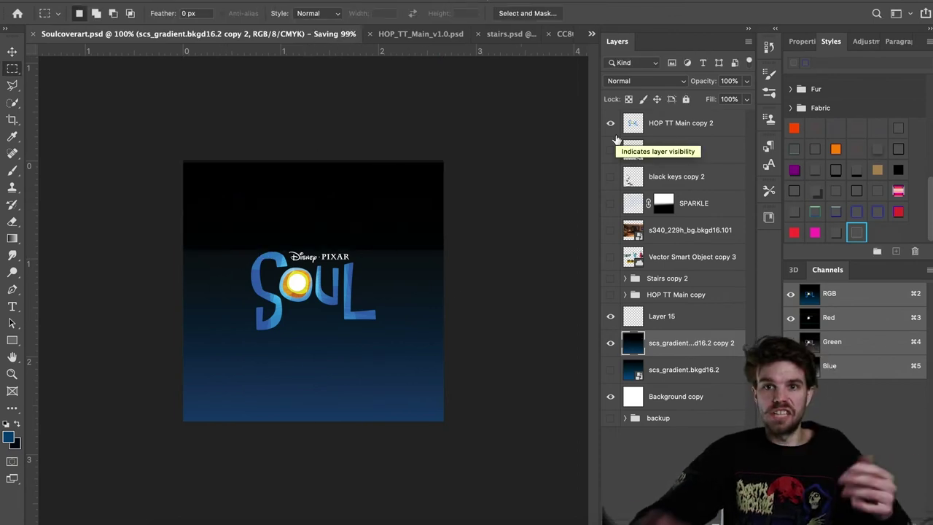
# Step: Show the SPARKLE layer, apply a black-to-transparent gradient to its mask to fade the pattern's lower edge behind the title, and save
pyautogui.click(611, 202)
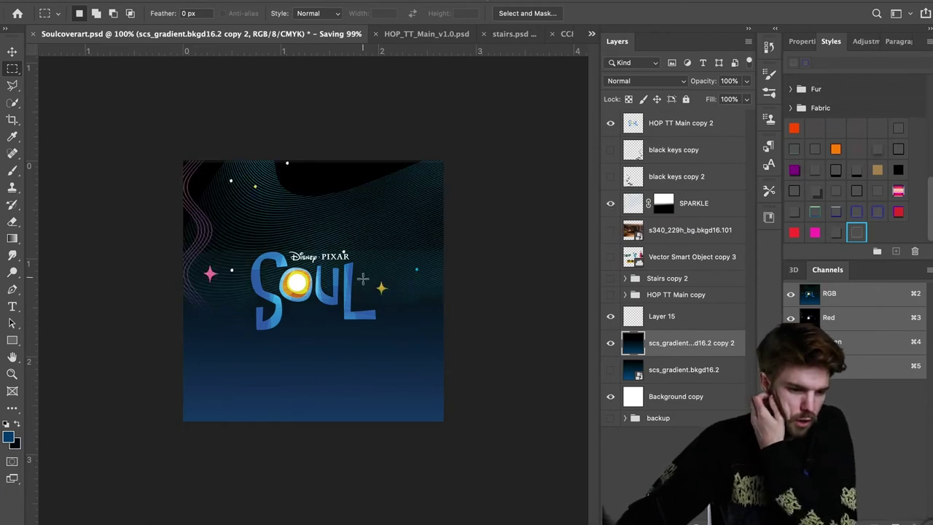
pyautogui.press('super+plus')
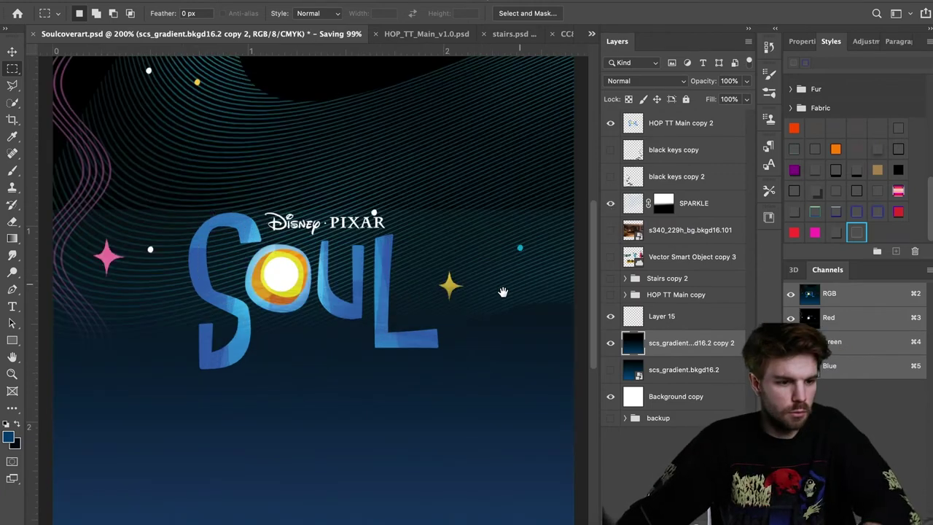
pyautogui.moveTo(509, 288); pyautogui.dragTo(485, 300)
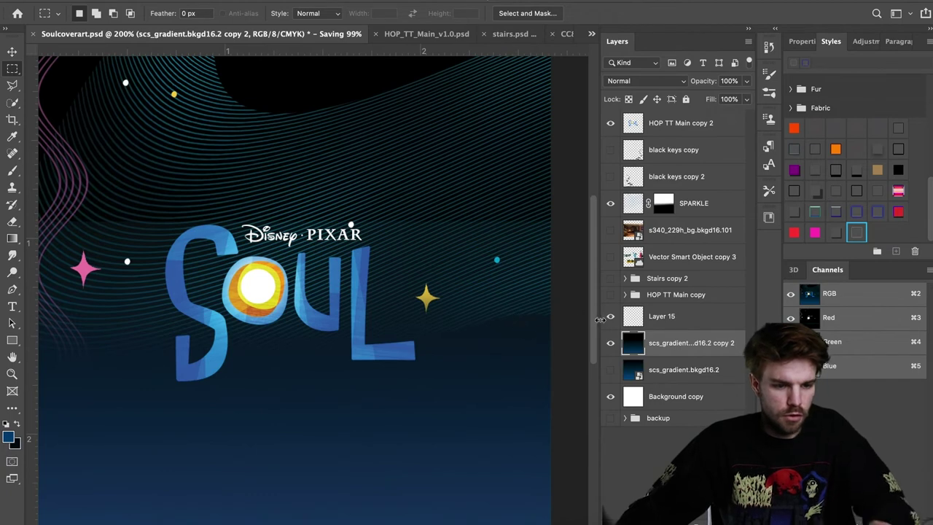
pyautogui.click(663, 204)
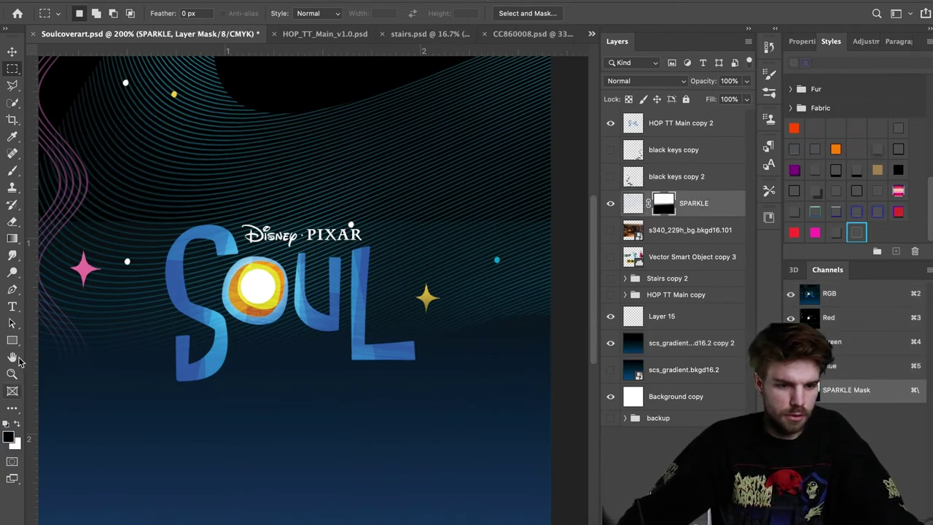
pyautogui.click(12, 239)
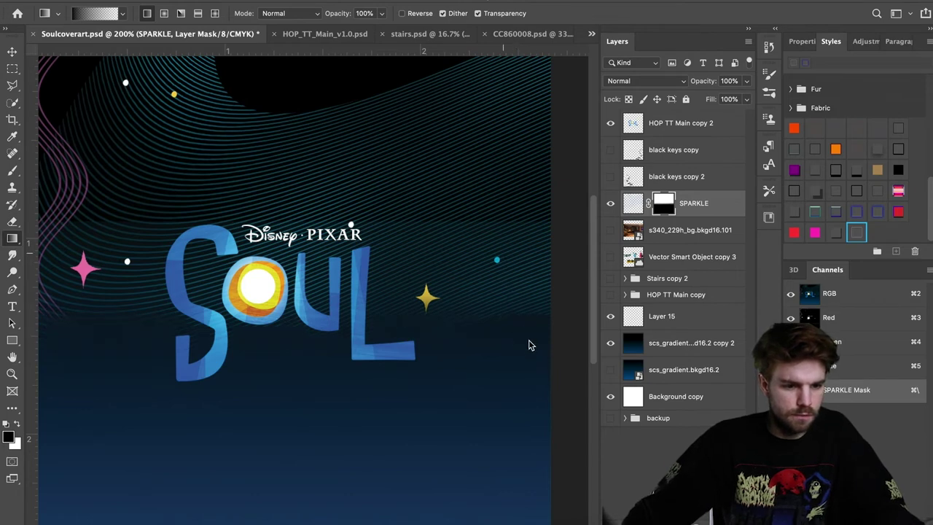
pyautogui.press('super+s')
pyautogui.press('super+minus')
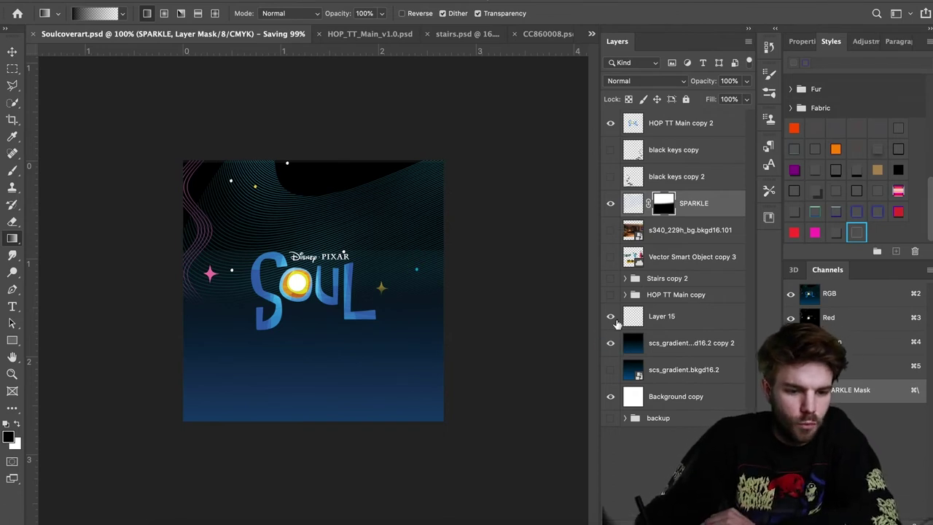
# Step: Show scs_gradient.bkgd16.2 instead of its rasterized copy, add a 35% Drop Shadow with 10 px distance and 7 px size to the title, and save
pyautogui.click(611, 370)
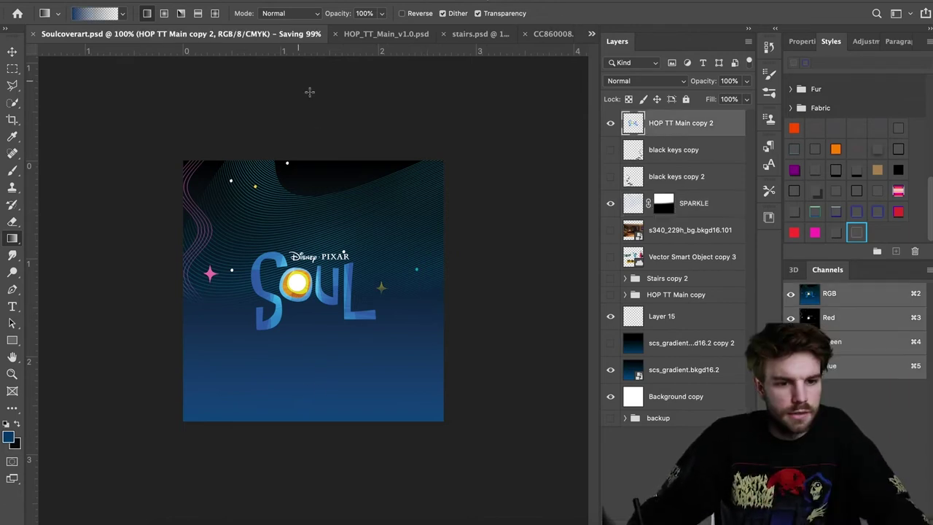
pyautogui.click(645, 516)
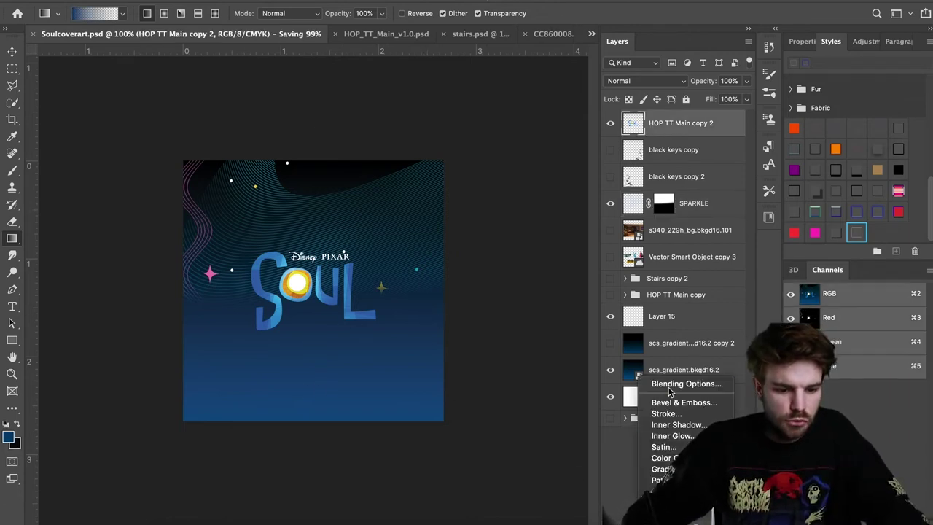
pyautogui.click(674, 502)
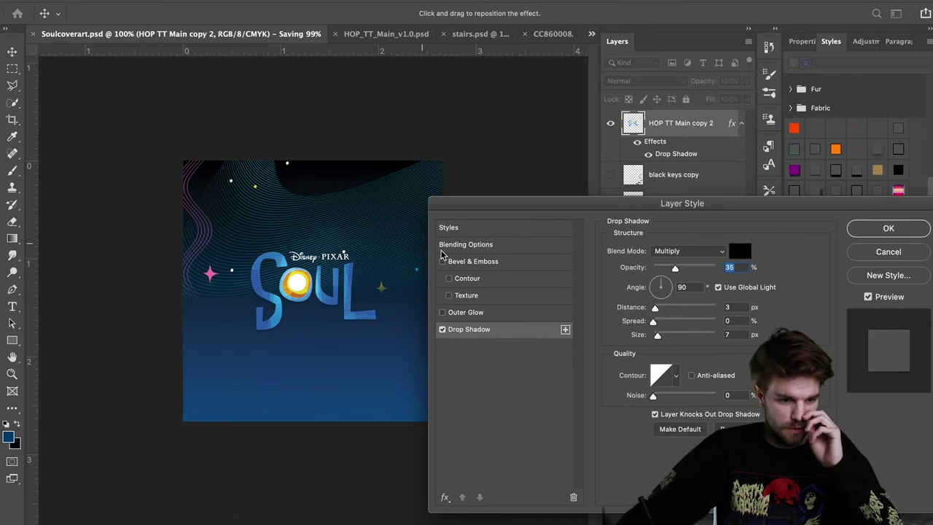
pyautogui.moveTo(655, 307); pyautogui.dragTo(660, 311)
pyautogui.click(660, 312)
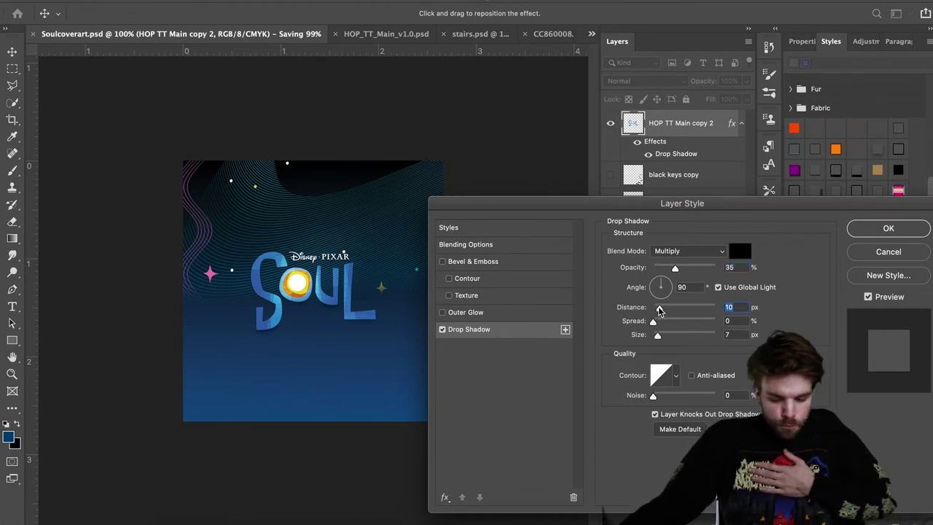
pyautogui.press('Return')
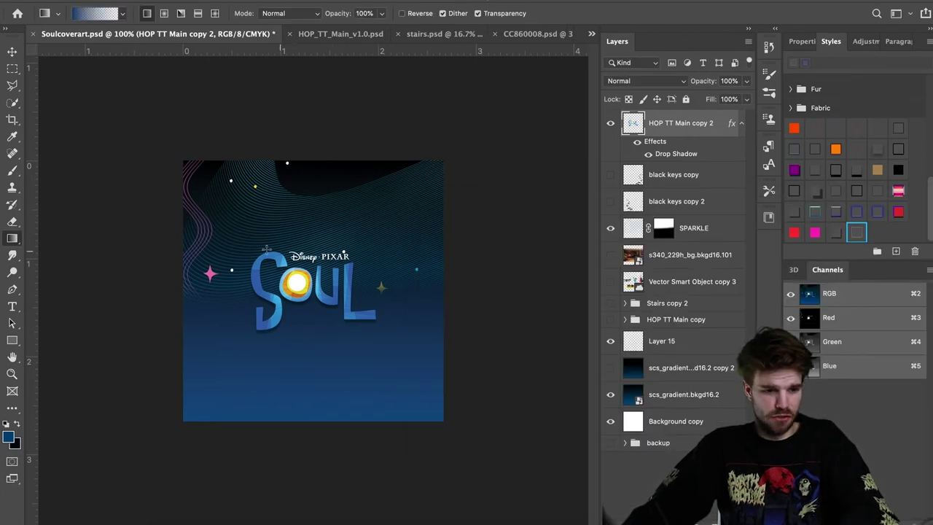
pyautogui.press('super+s')
# Step: Place a vertical and a horizontal guide through the cover's center, check the title against them with Free Transform, and save the document
pyautogui.press('super+equal')
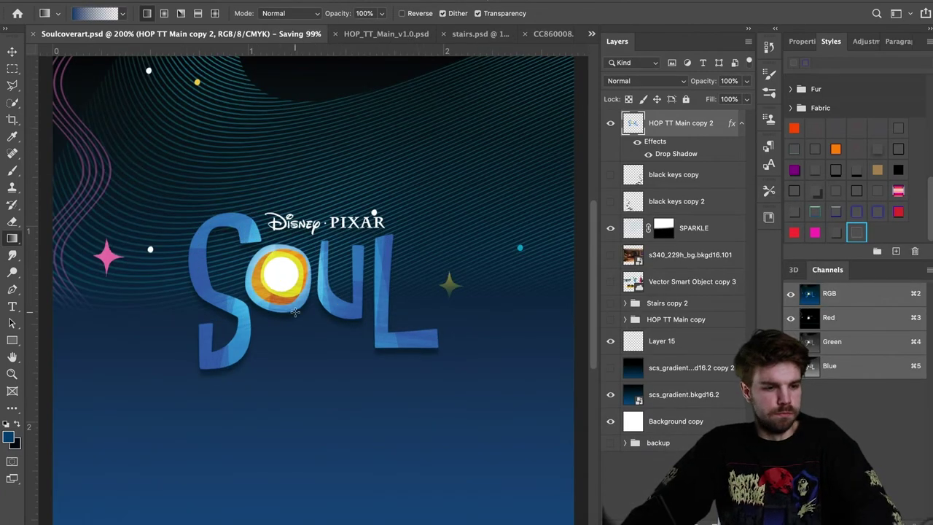
pyautogui.press('v')
pyautogui.click(314, 283)
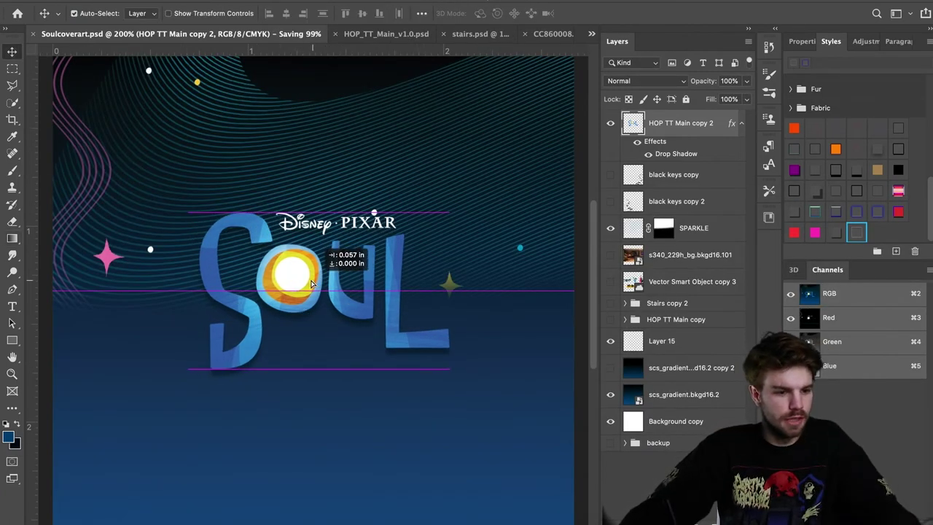
pyautogui.moveTo(32, 215); pyautogui.dragTo(313, 206)
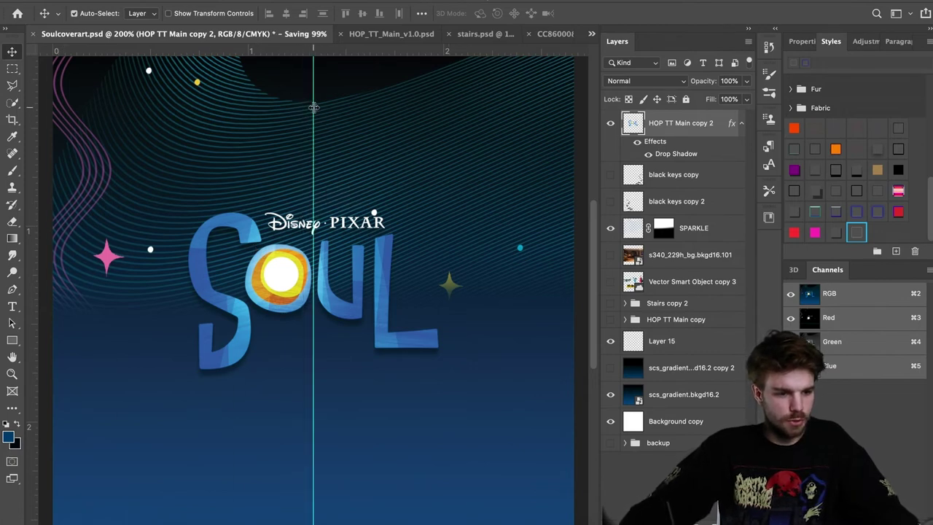
pyautogui.moveTo(298, 52); pyautogui.dragTo(332, 304)
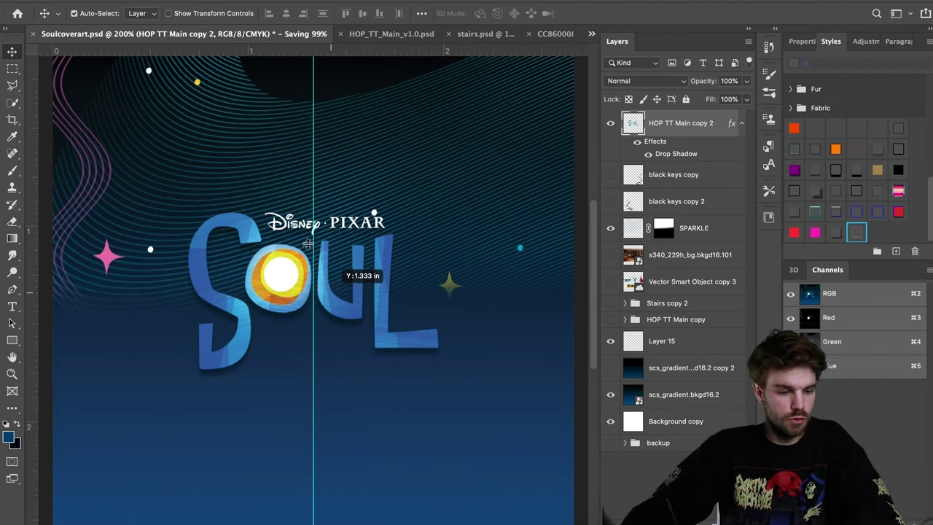
pyautogui.moveTo(308, 244); pyautogui.dragTo(321, 290)
pyautogui.press('super+t')
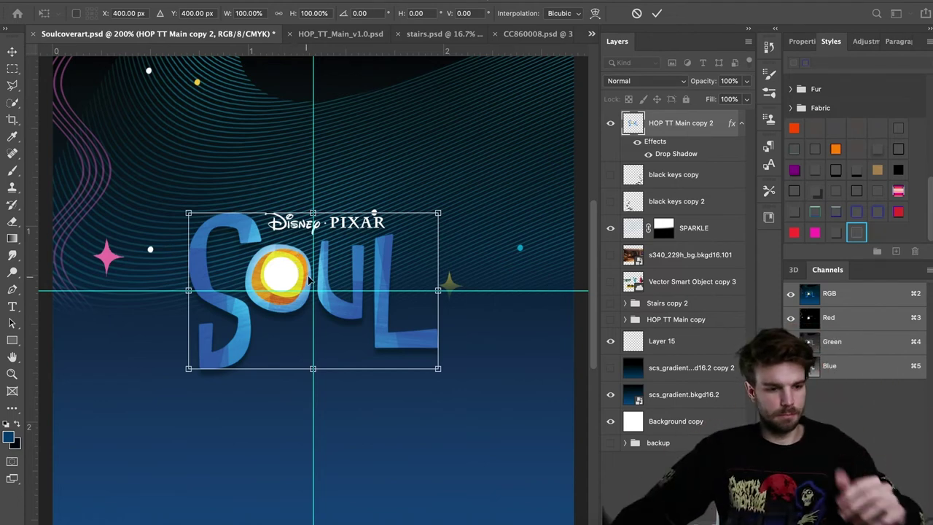
pyautogui.press('Return')
pyautogui.press('super+s')
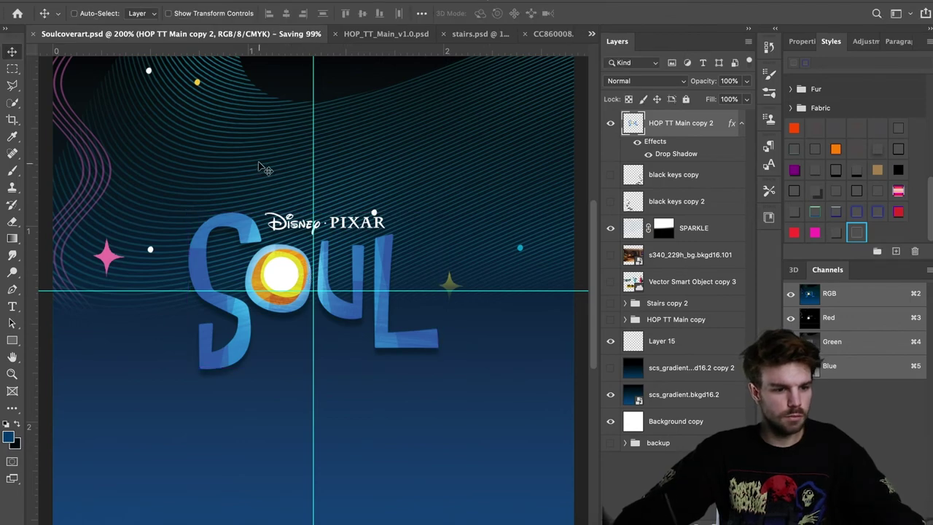
# Step: Examine the title's centering against the crossing guides with Free Transform, and dismiss the low disk space notification
pyautogui.press('super+minus')
pyautogui.press('super+minus')
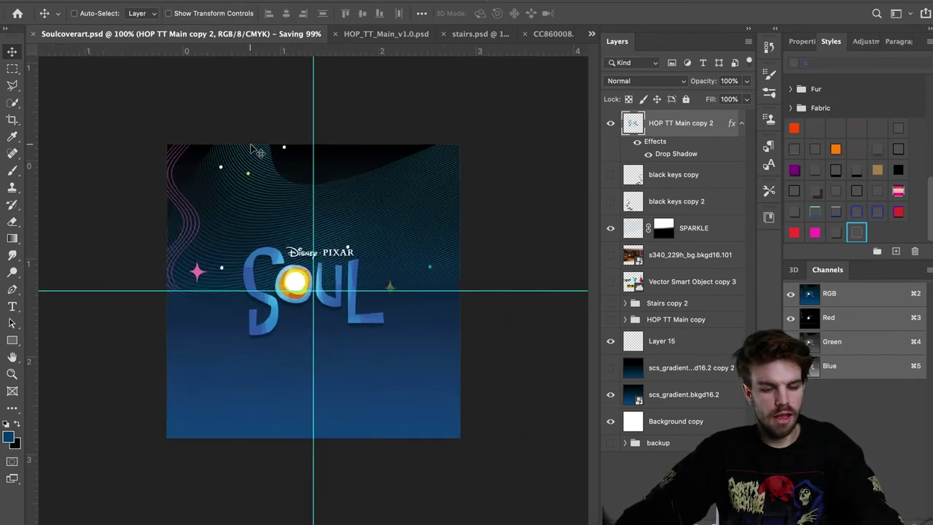
pyautogui.press('super+equal')
pyautogui.press('super+equal')
pyautogui.press('super+equal')
pyautogui.press('super+t')
pyautogui.moveTo(344, 291); pyautogui.dragTo(346, 291)
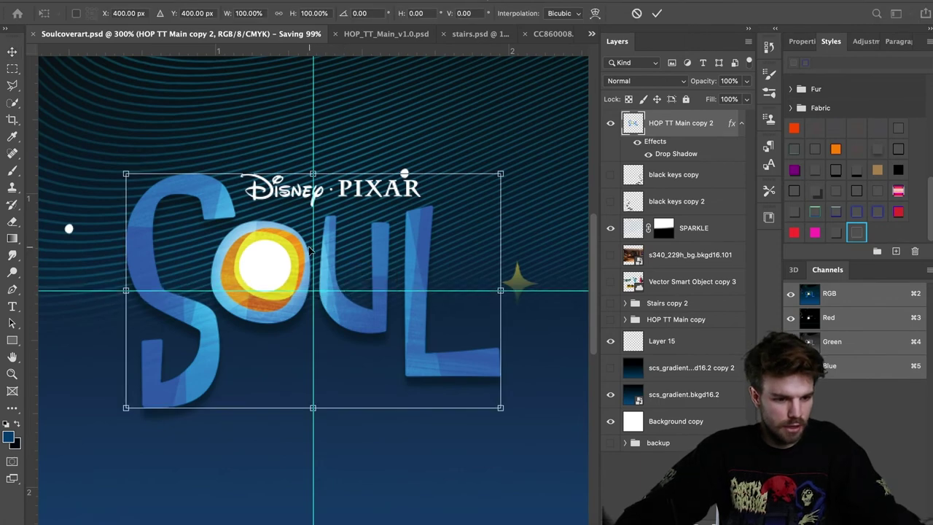
pyautogui.moveTo(314, 251); pyautogui.dragTo(311, 236)
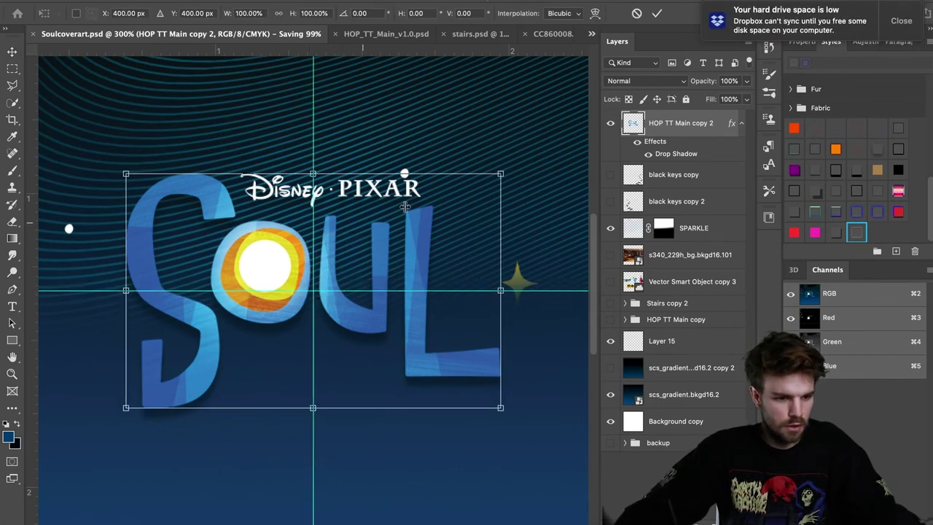
pyautogui.click(900, 20)
# Step: Try shifting the title to X 393 px, Y 397 px, undo the shift, and apply the transform while saving
pyautogui.press('super+plus')
pyautogui.press('super+plus')
pyautogui.press('super+plus')
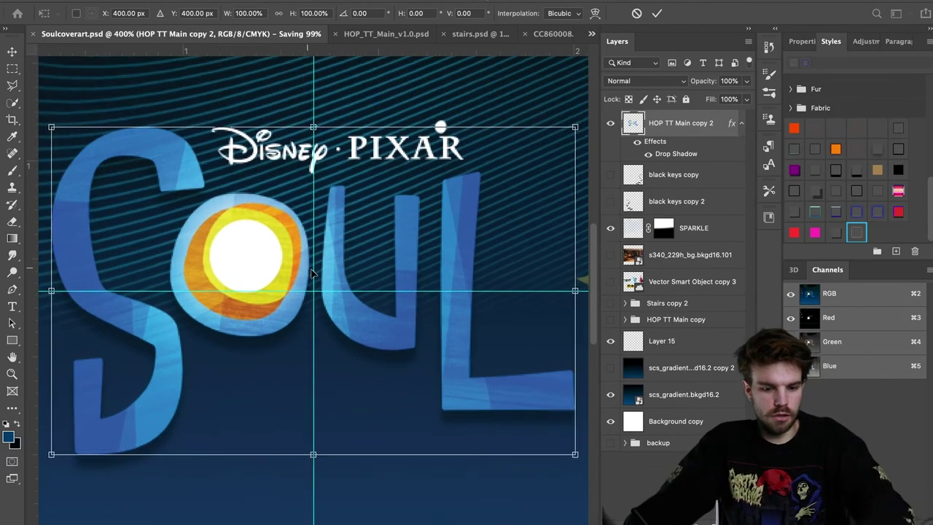
pyautogui.moveTo(312, 269); pyautogui.dragTo(28, 120)
pyautogui.press('super+z')
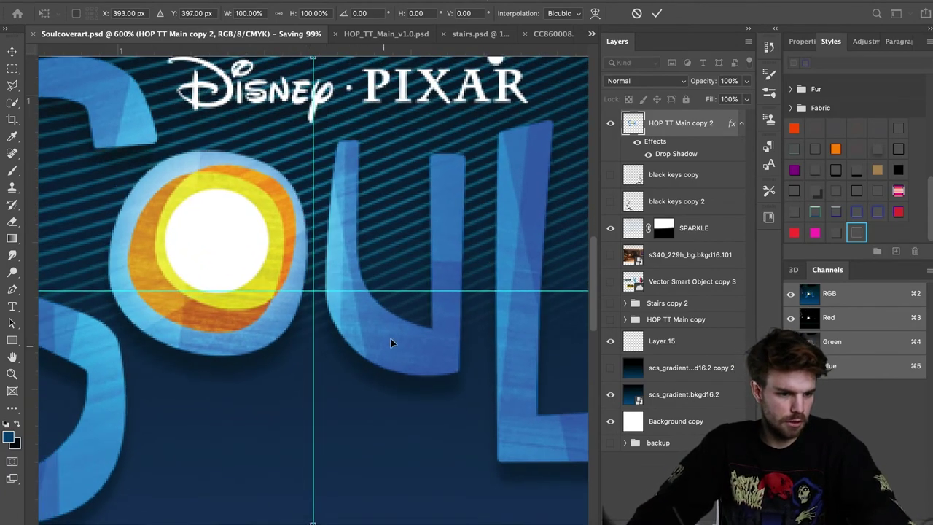
pyautogui.press('super+s')
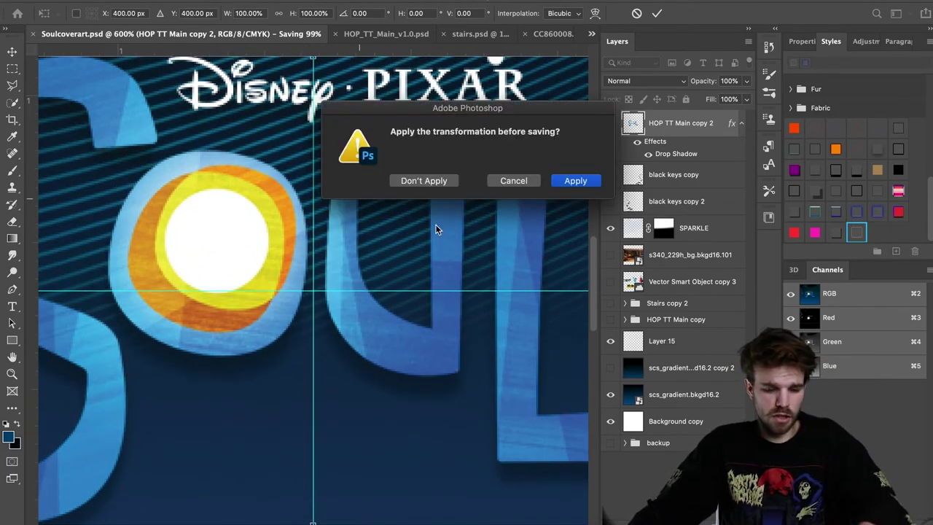
pyautogui.click(576, 181)
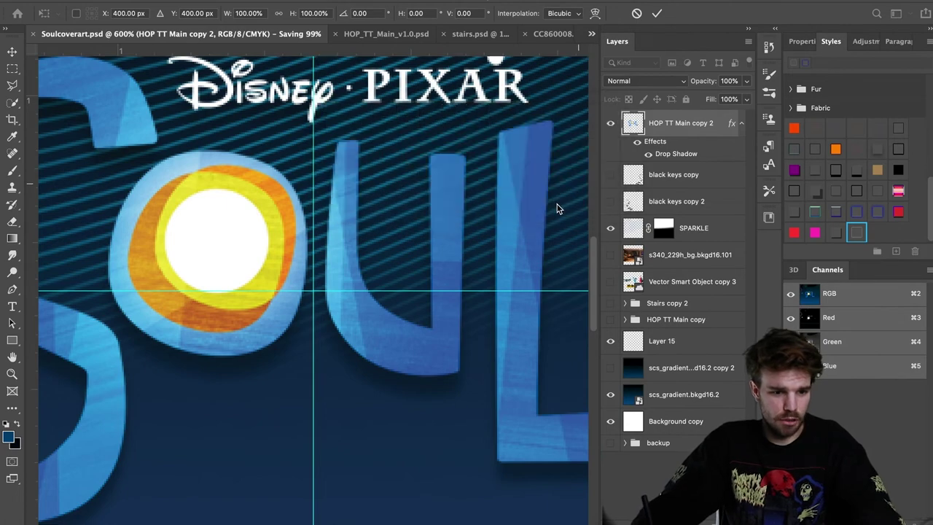
# Step: Send the HOP TT Main copy 2 layer below the black keys copy layer and hide the guides
pyautogui.press('super+minus')
pyautogui.press('super+minus')
pyautogui.press('super+minus')
pyautogui.press('super+minus')
pyautogui.press('m')
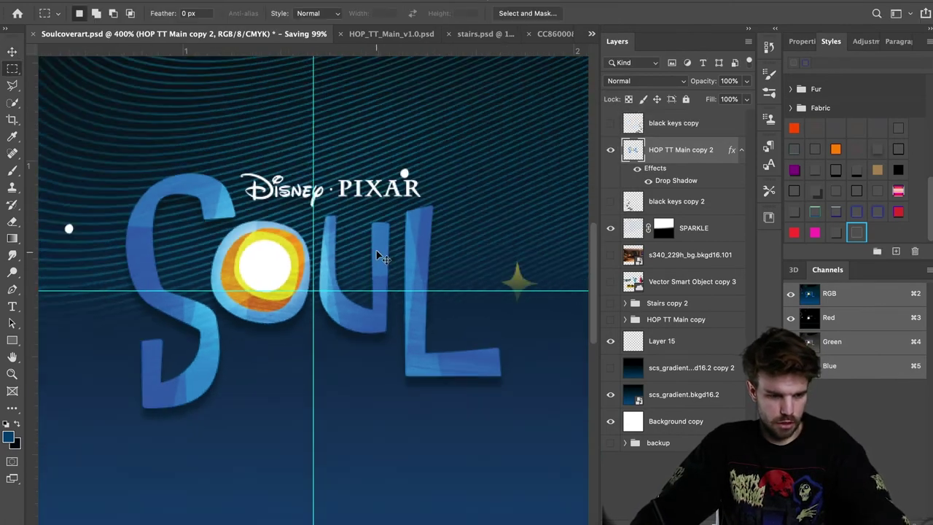
pyautogui.press('super+minus')
pyautogui.press('super+plus')
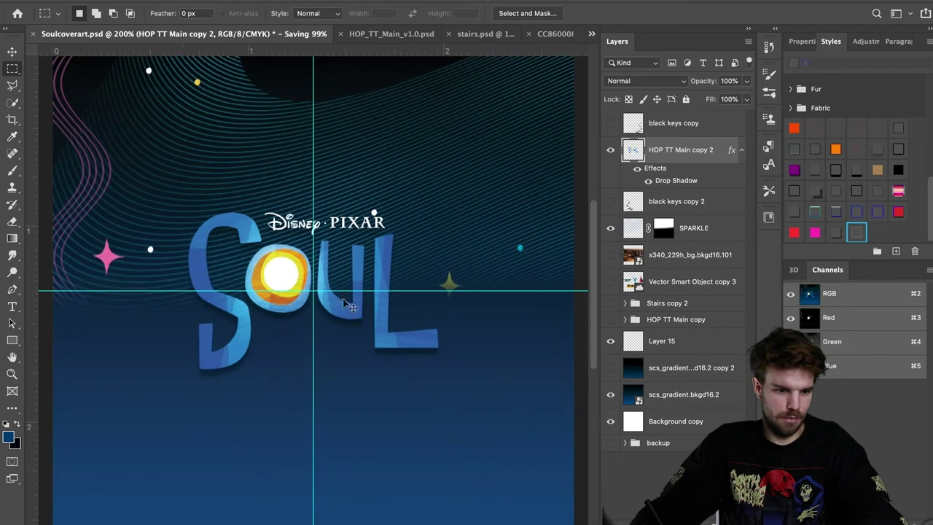
pyautogui.moveTo(177, 207)
pyautogui.mouseDown()
pyautogui.moveTo(258, 300)
pyautogui.moveTo(180, 191)
pyautogui.mouseUp()
pyautogui.press('s')
pyautogui.press('super+semicolon')
pyautogui.moveTo(347, 290); pyautogui.dragTo(330, 265)
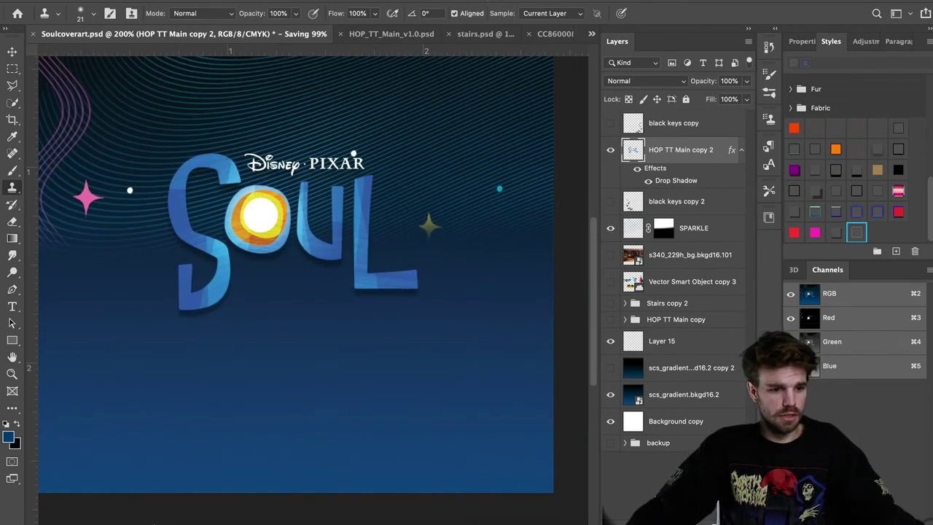
# Step: Cut the Disney Pixar line from the title onto its own layer and move it beneath the O and U
pyautogui.press('super+plus')
pyautogui.press('m')
pyautogui.moveTo(255, 173); pyautogui.dragTo(381, 330)
pyautogui.press('super+j')
pyautogui.press('super+t')
pyautogui.moveTo(350, 299); pyautogui.dragTo(361, 375)
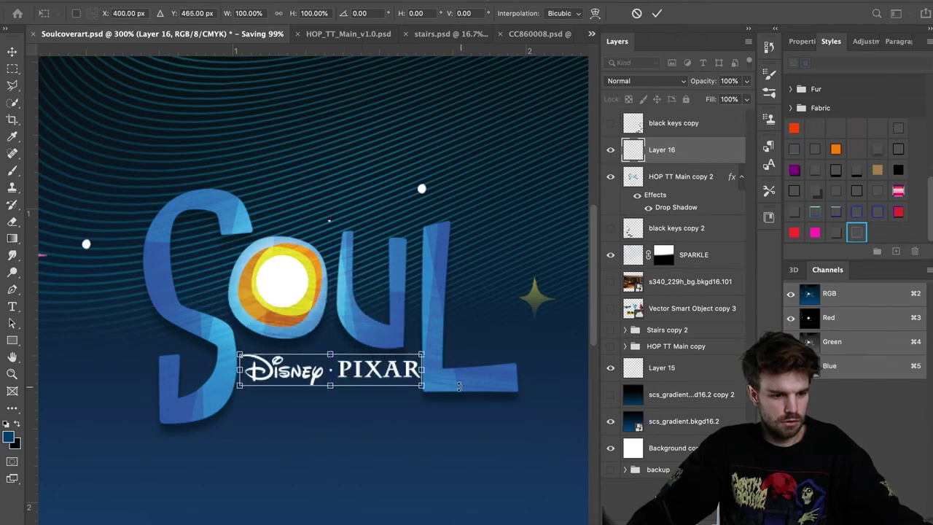
pyautogui.press('Return')
pyautogui.press('super+1')
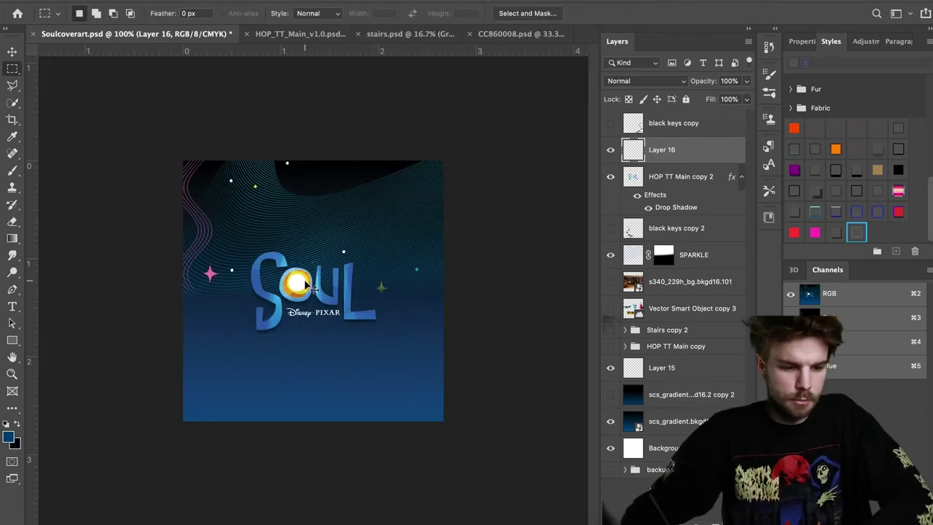
# Step: Undo separating and moving the Disney Pixar line, clear the selection, and save the document
pyautogui.press('super+equal')
pyautogui.press('super+equal')
pyautogui.press('v')
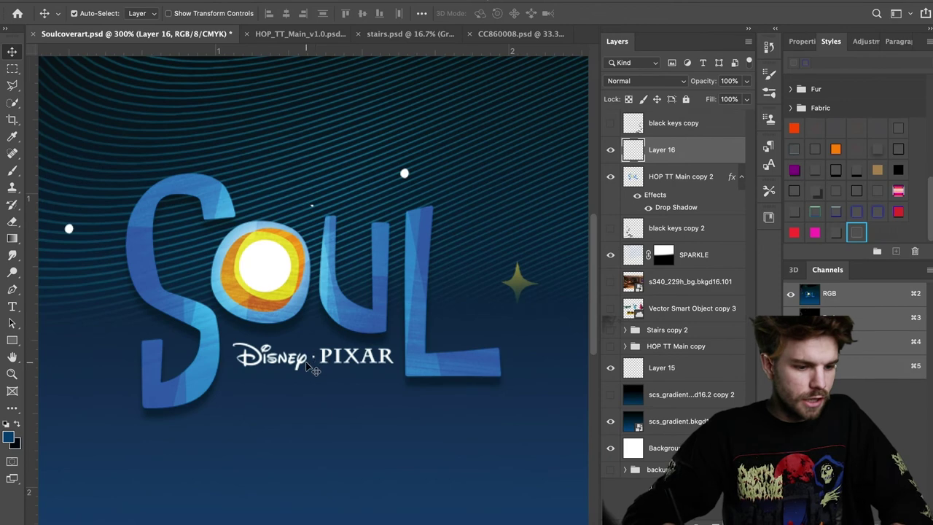
pyautogui.click(312, 368)
pyautogui.press('super+z')
pyautogui.press('super+z')
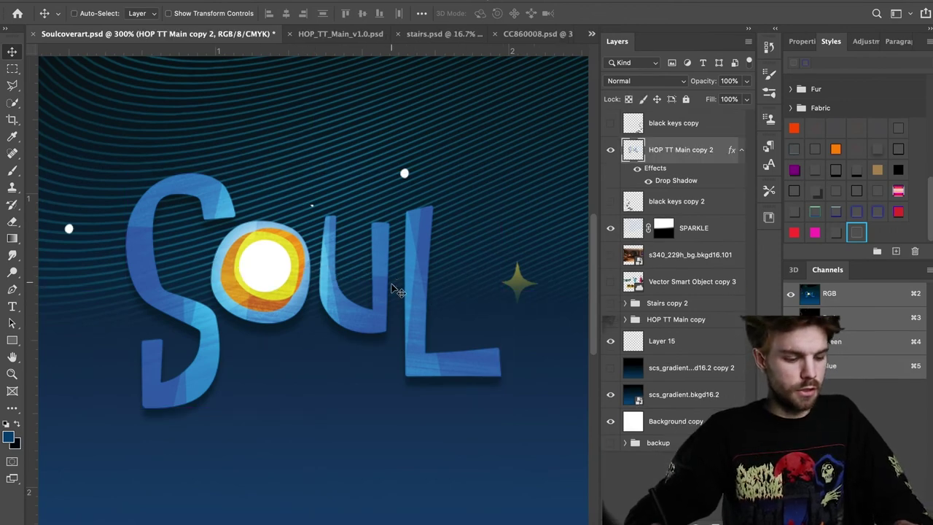
pyautogui.press('super+z')
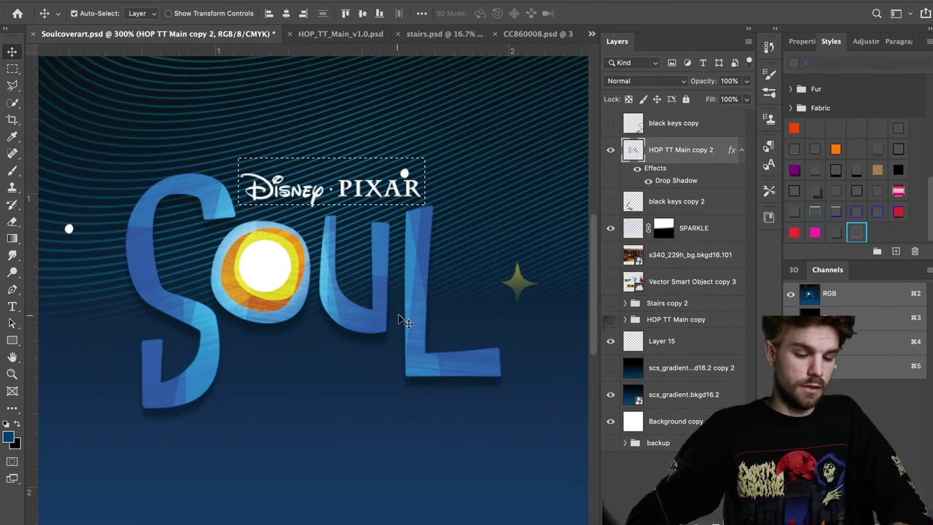
pyautogui.press('m')
pyautogui.press('super+s')
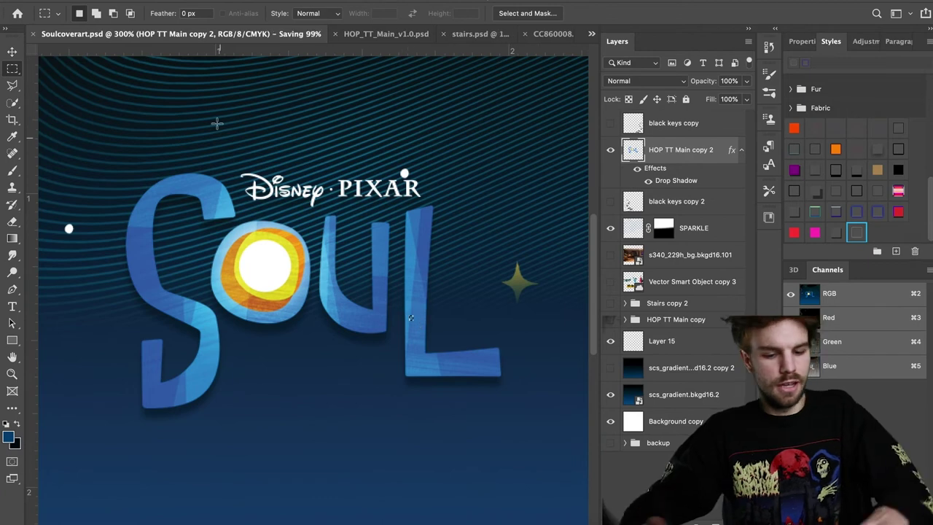
# Step: Close the HOP_TT_Main_v1.0.psd document without saving its changes
pyautogui.press('super+minus')
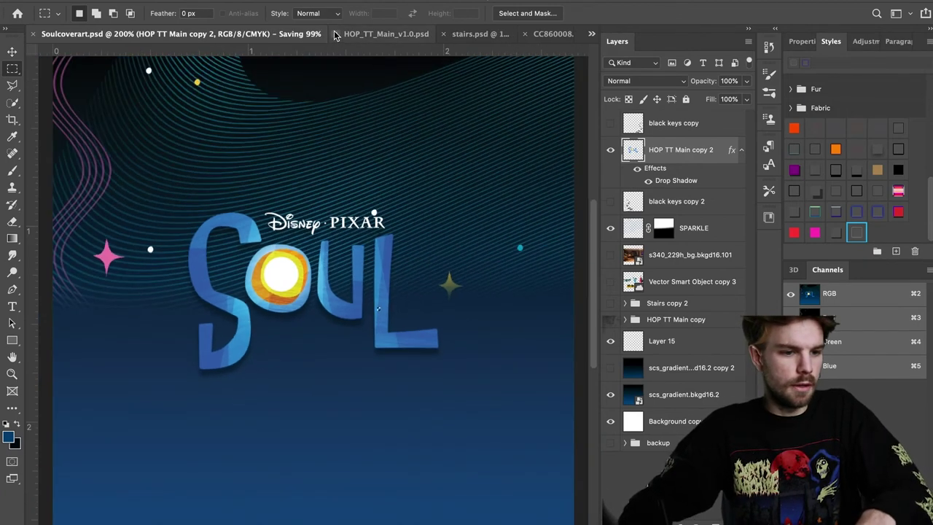
pyautogui.click(335, 34)
pyautogui.click(423, 181)
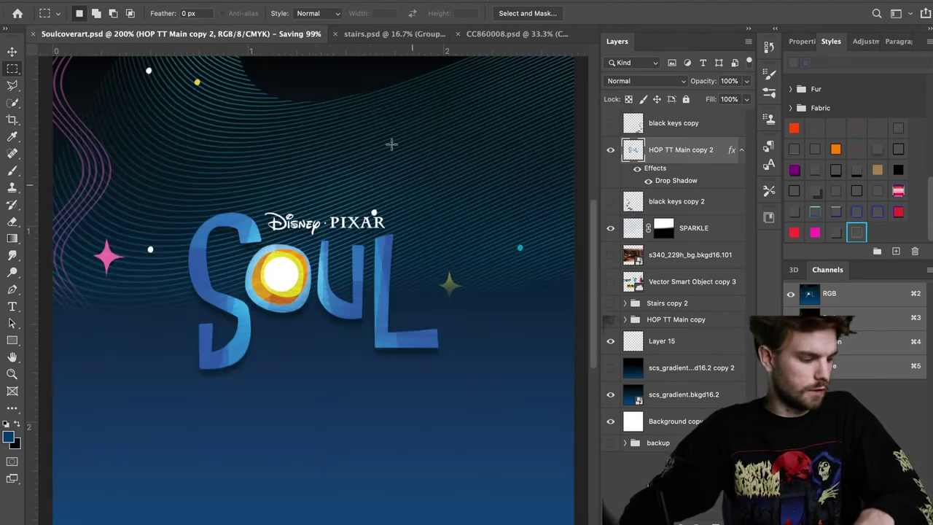
# Step: Close stairs.psd without saving its changes and show the black keys copy 2 layer in the cover
pyautogui.click(334, 33)
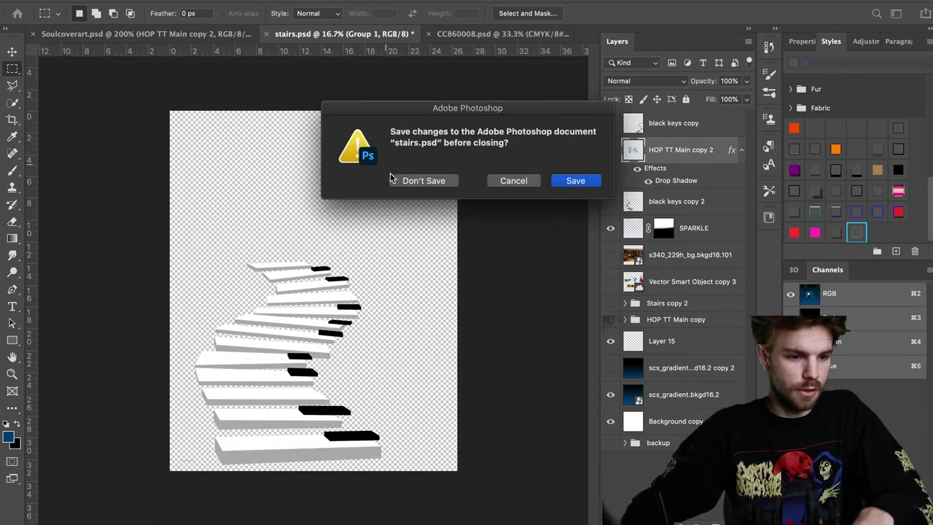
pyautogui.click(393, 180)
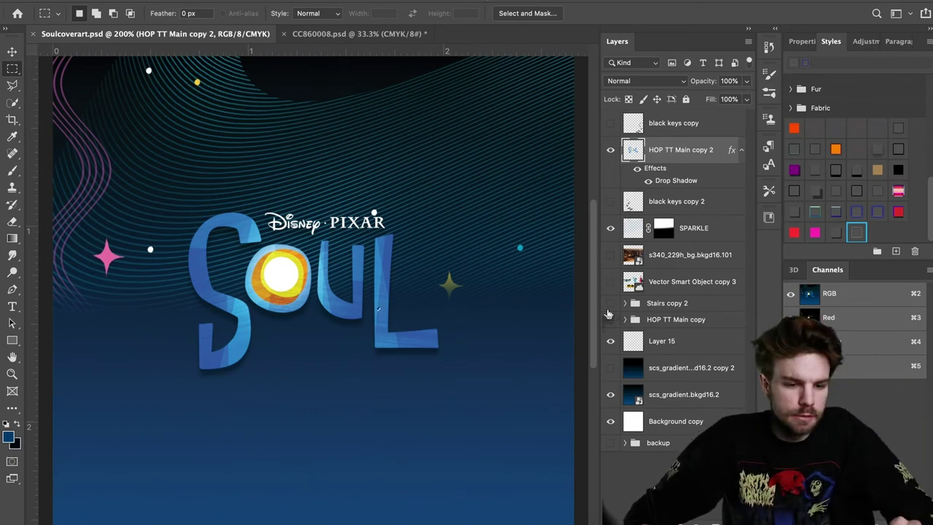
pyautogui.click(609, 304)
pyautogui.click(610, 201)
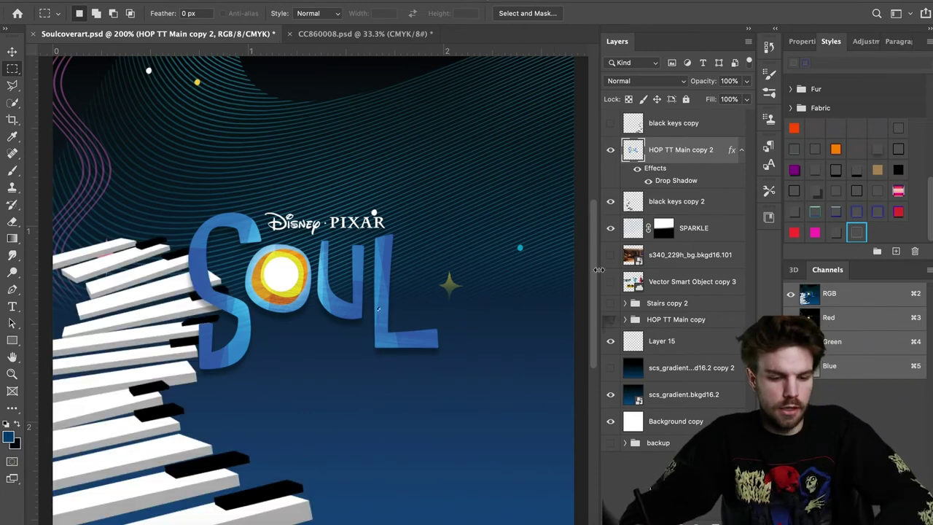
pyautogui.press('super+minus')
# Step: Try masking the black keys copy 2 layer with a black layer mask and disable that mask
pyautogui.click(680, 201)
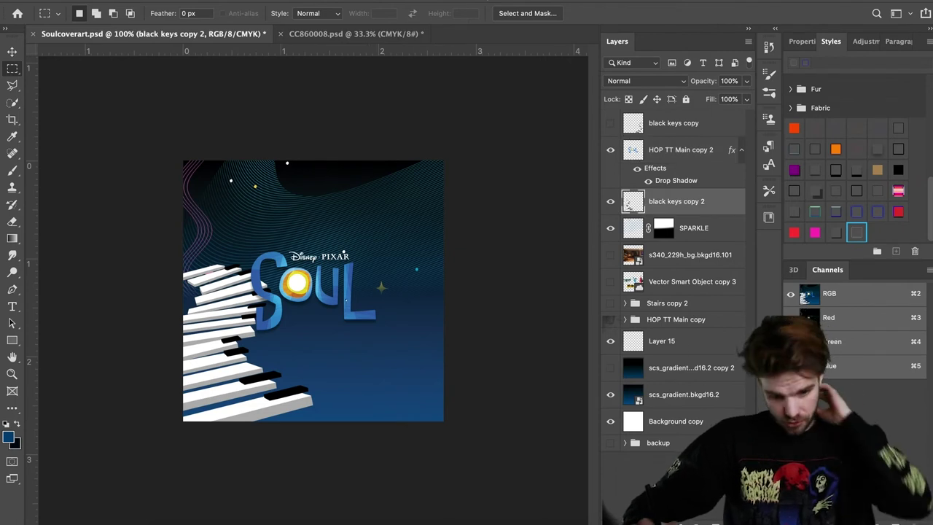
pyautogui.keyDown('alt'); pyautogui.click(654, 514); pyautogui.keyUp('alt')
pyautogui.moveTo(662, 227); pyautogui.dragTo(663, 201)
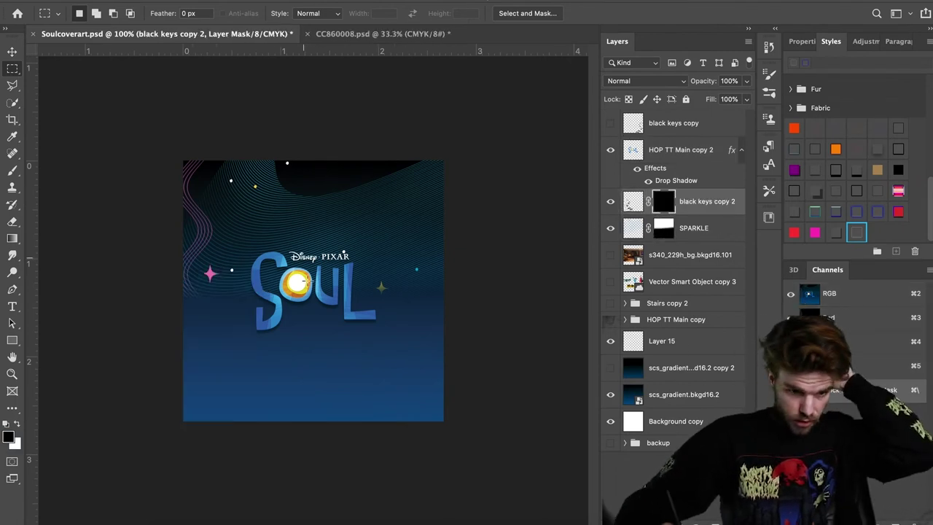
pyautogui.click(12, 238)
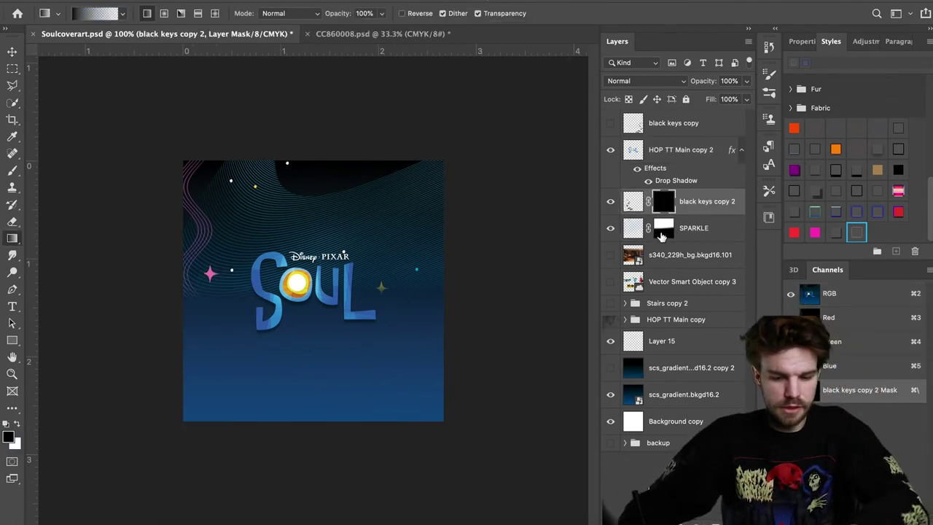
pyautogui.press('BackSpace')
pyautogui.press('super+z')
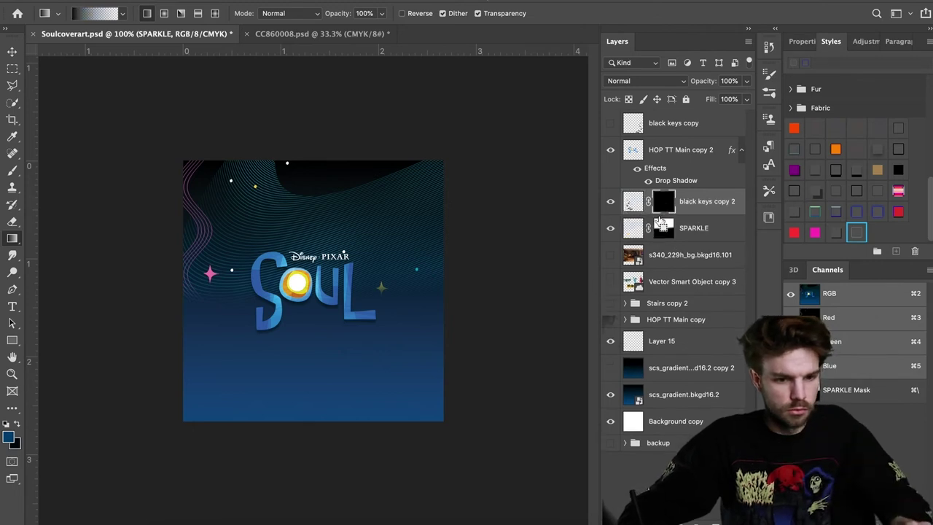
pyautogui.press('super+2')
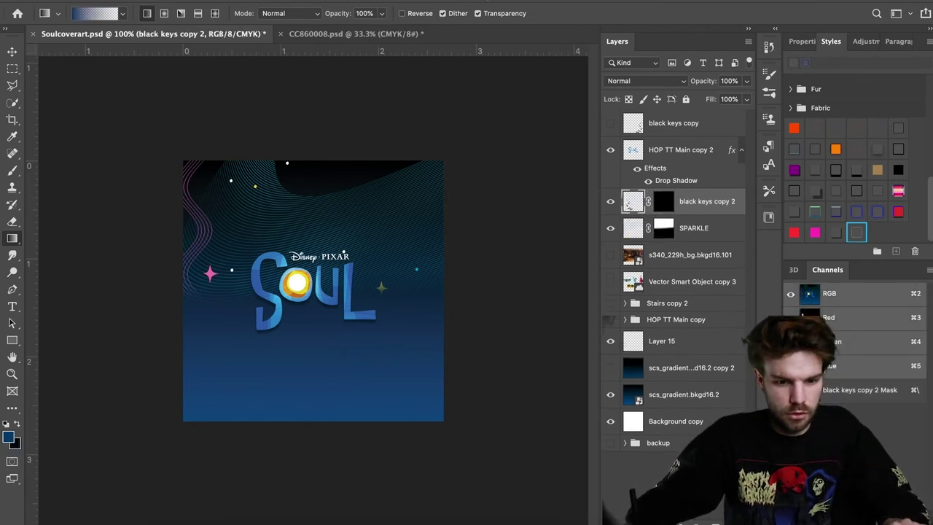
pyautogui.rightClick(686, 201)
pyautogui.keyDown('shift'); pyautogui.click(668, 205); pyautogui.keyUp('shift')
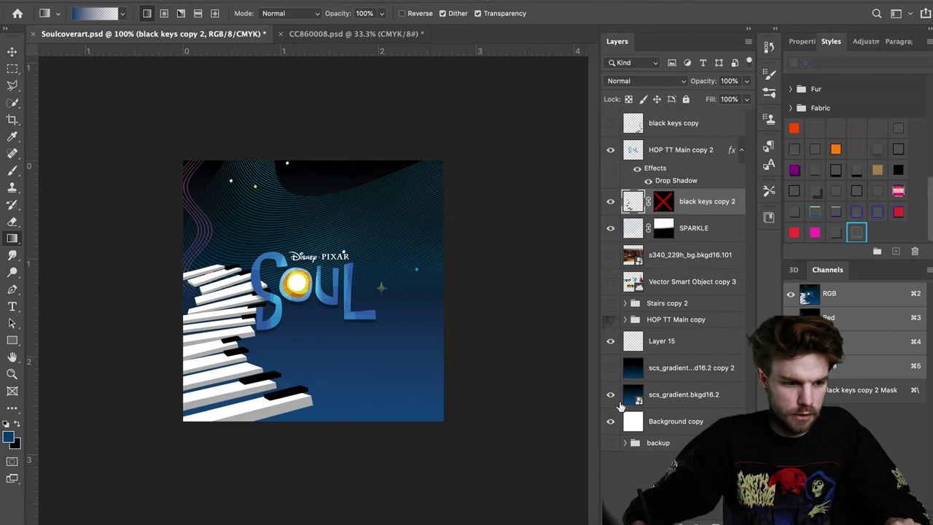
# Step: Try to fade the upper piano keys by adding a second mask and drawing gradients across them
pyautogui.click(660, 518)
pyautogui.moveTo(199, 232); pyautogui.dragTo(224, 313)
pyautogui.moveTo(220, 277); pyautogui.dragTo(238, 344)
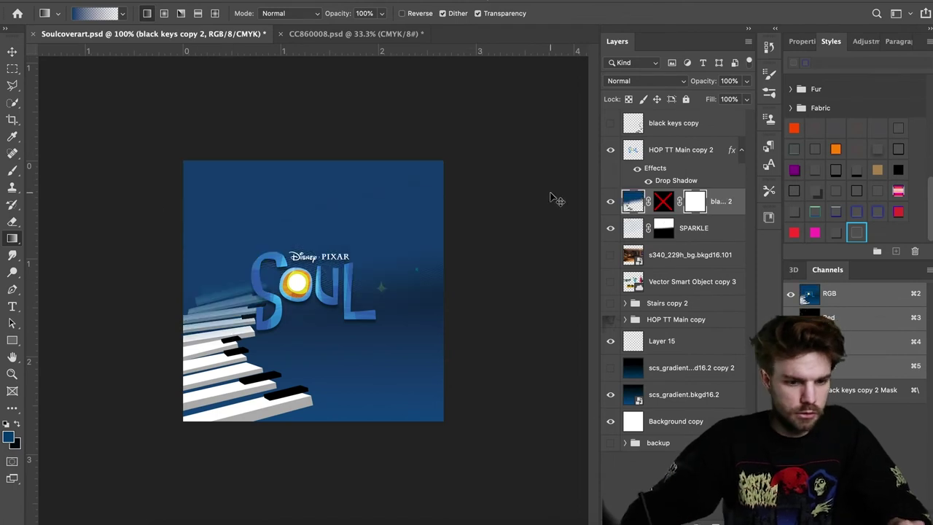
# Step: Undo the gradients and both masks on the black keys copy 2 layer
pyautogui.press('super+z')
pyautogui.press('super+z')
pyautogui.press('super+z')
pyautogui.press('super+z')
pyautogui.press('super+z')
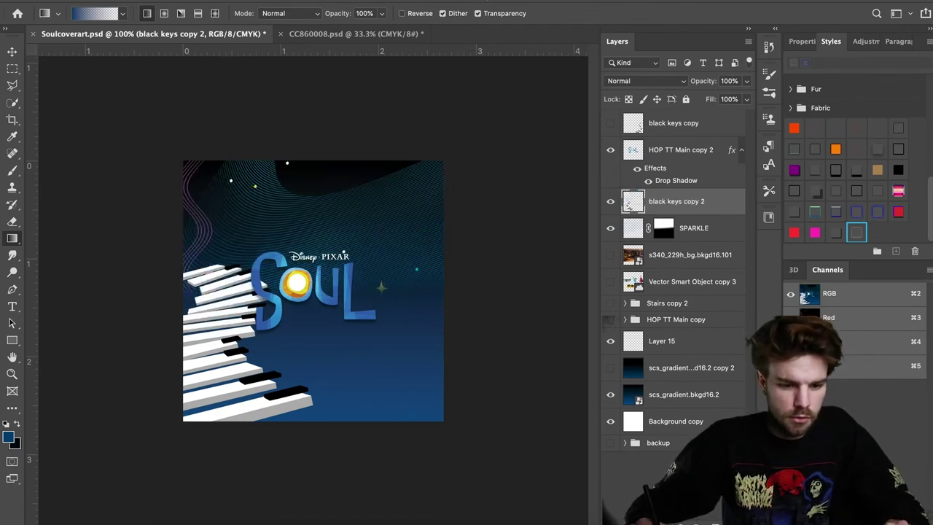
pyautogui.press('super+z')
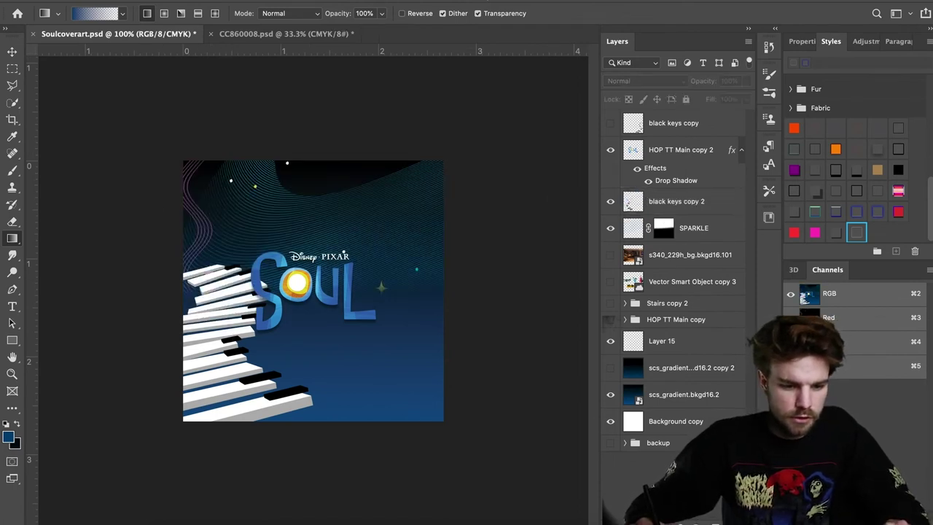
# Step: Mask the black keys copy 2 layer with a vertical gradient that fades its upper keys, and hide the layer
pyautogui.click(678, 202)
pyautogui.click(674, 514)
pyautogui.moveTo(258, 285); pyautogui.dragTo(255, 328)
pyautogui.moveTo(229, 302); pyautogui.dragTo(225, 347)
pyautogui.moveTo(262, 291); pyautogui.dragTo(264, 293)
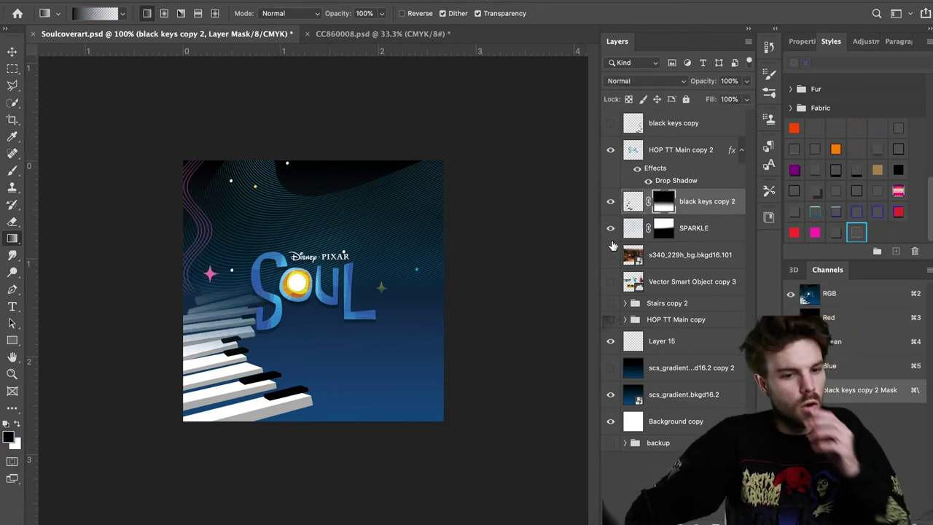
pyautogui.click(610, 201)
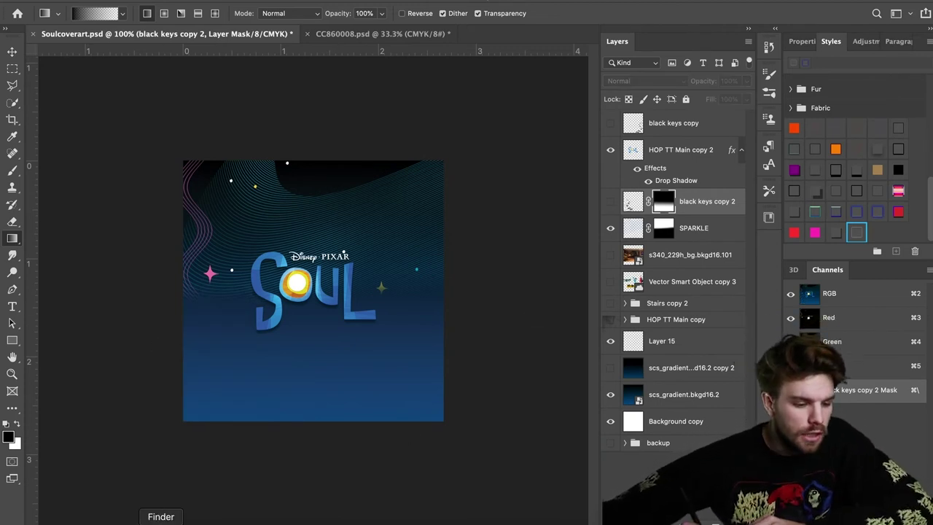
# Step: Switch to Finder, preview the asset files in the ArtAndSoulChallenge folder, and open CC872012.psd
pyautogui.click(161, 522)
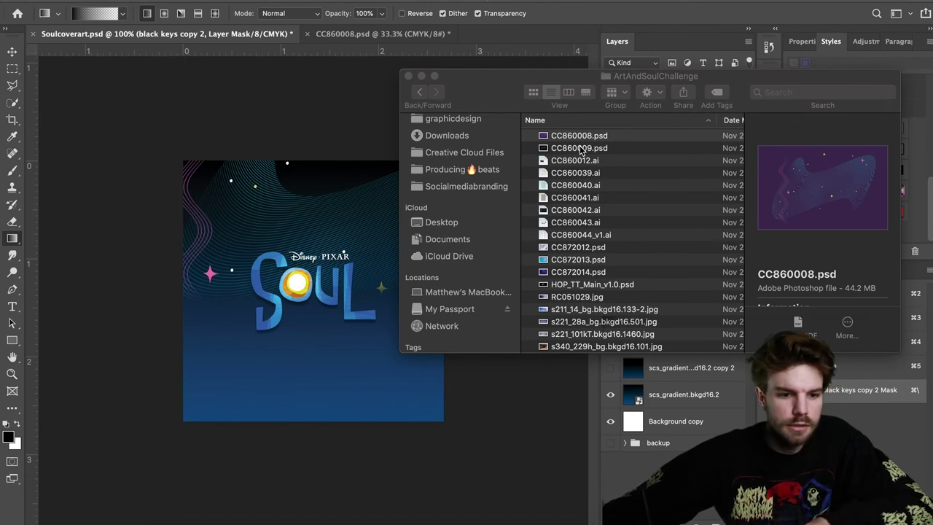
pyautogui.click(579, 171)
pyautogui.press('Down')
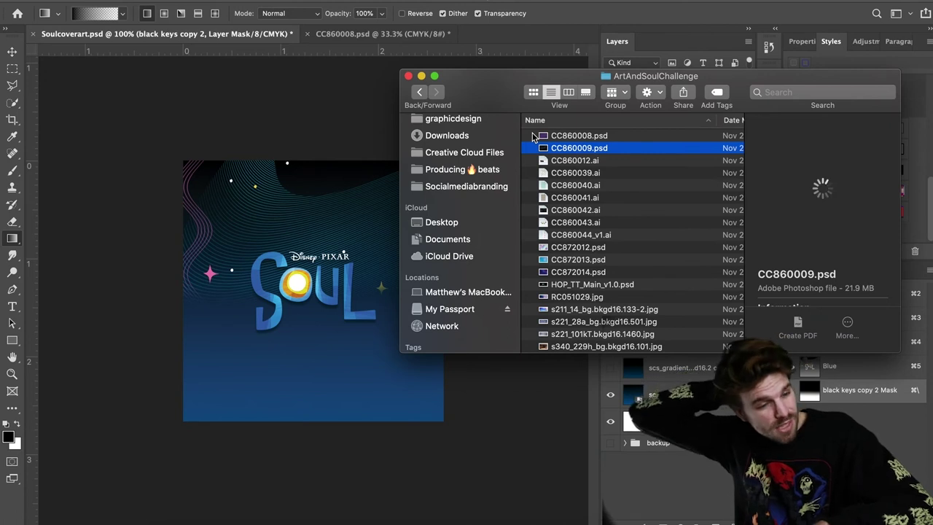
pyautogui.press('Down')
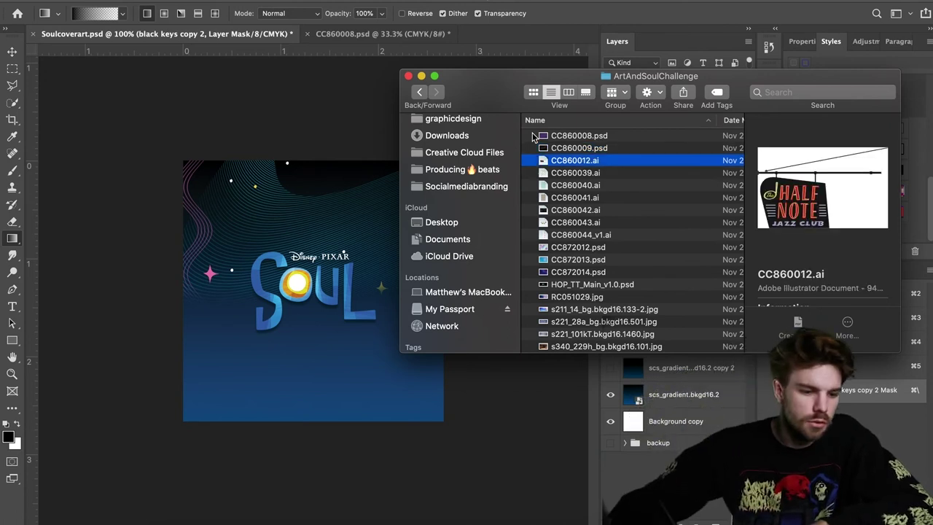
pyautogui.press('Down')
pyautogui.click(614, 234)
pyautogui.press('Down')
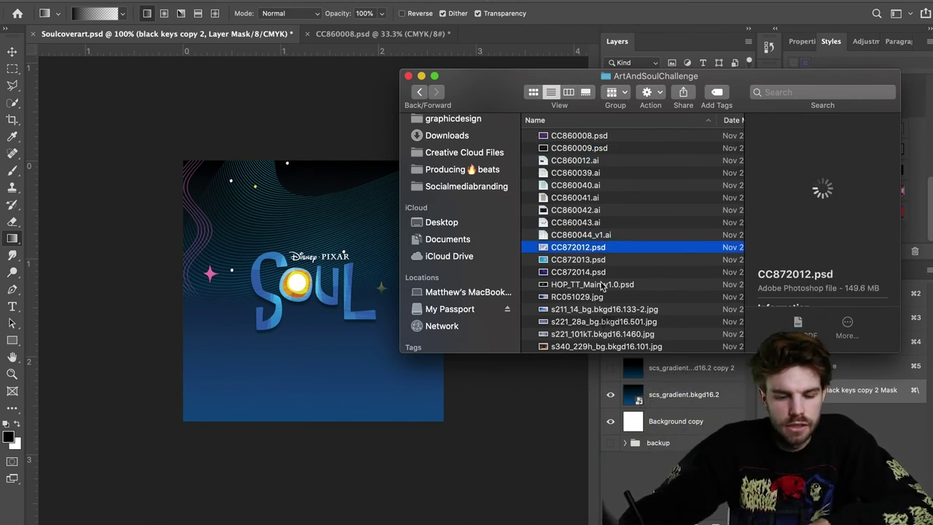
pyautogui.click(587, 362)
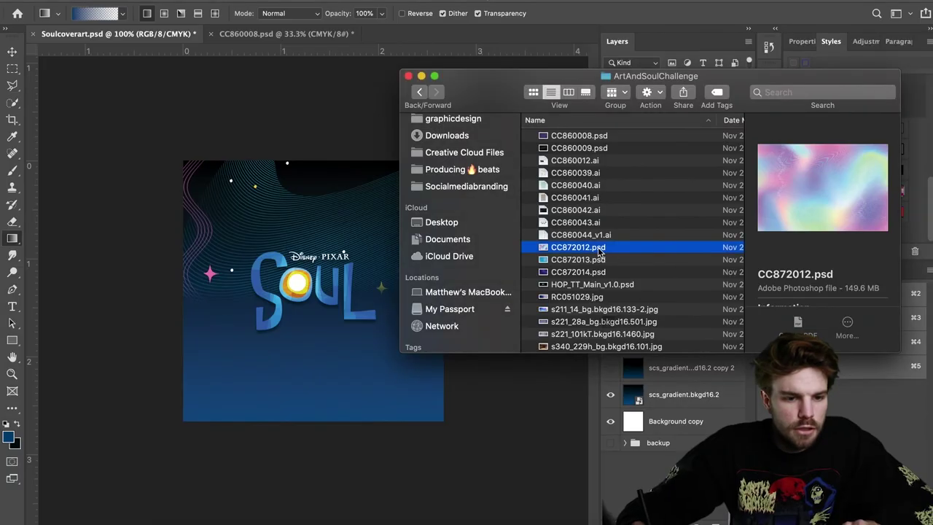
pyautogui.moveTo(583, 247); pyautogui.dragTo(632, 241)
pyautogui.doubleClick(588, 249)
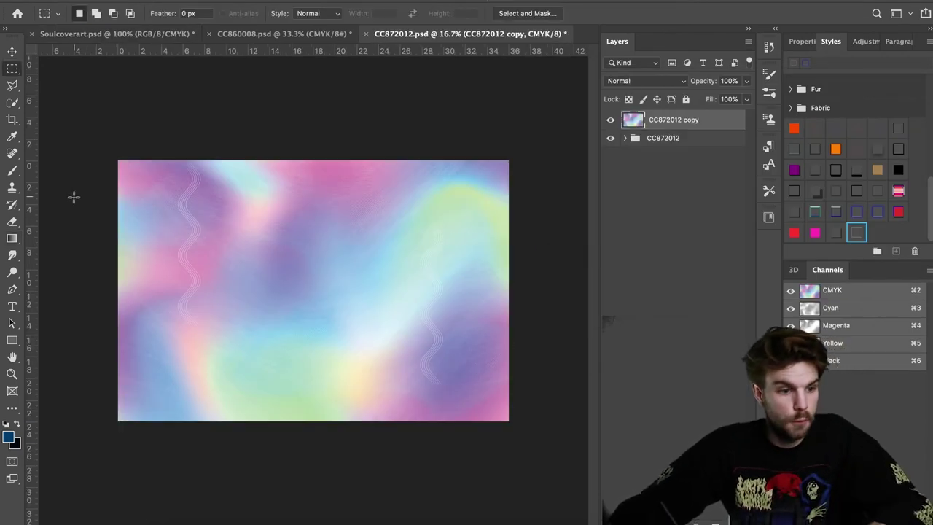
# Step: Copy the whole CC872012 copy artwork and paste it into Soulcoverart.psd as a new layer
pyautogui.moveTo(115, 121); pyautogui.dragTo(597, 420)
pyautogui.click(117, 33)
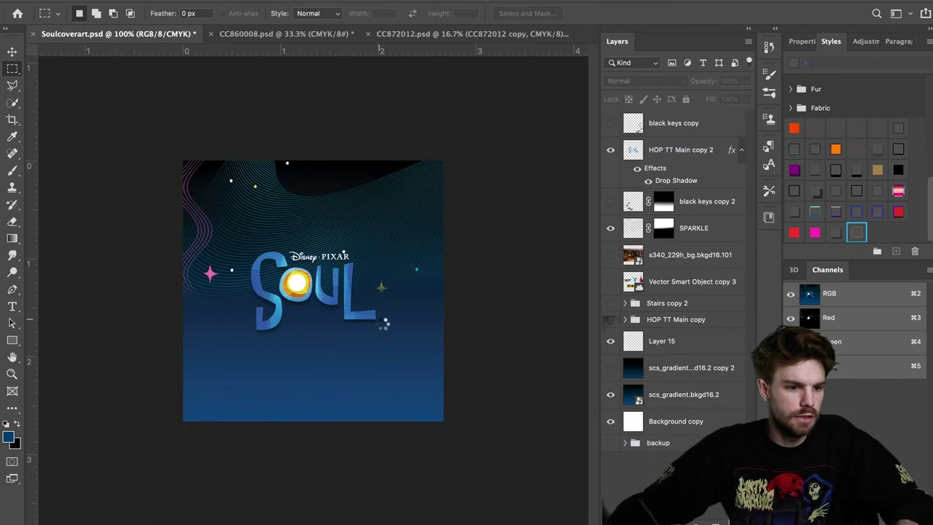
pyautogui.press('super+v')
# Step: Keep the pasted pastel layer's blend mode at Normal and move it directly above the scs_gradient.bkgd16.2 layer
pyautogui.click(644, 80)
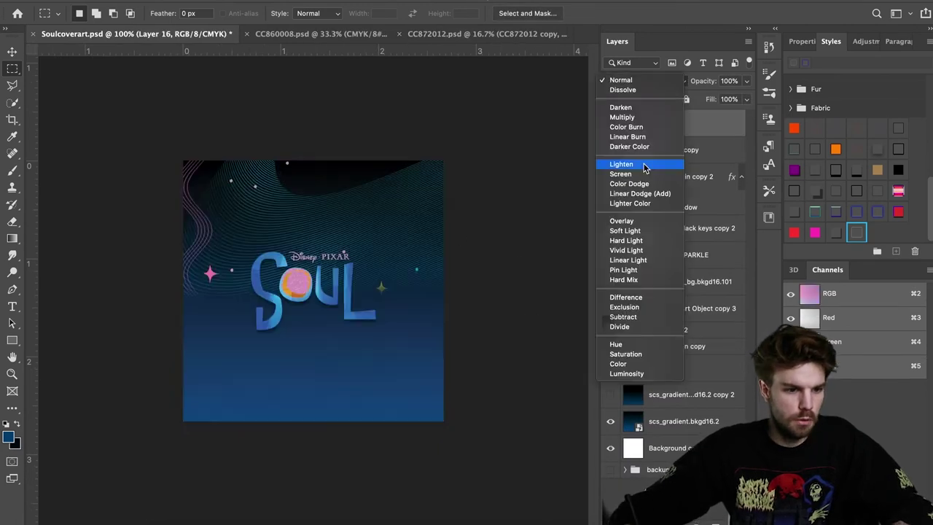
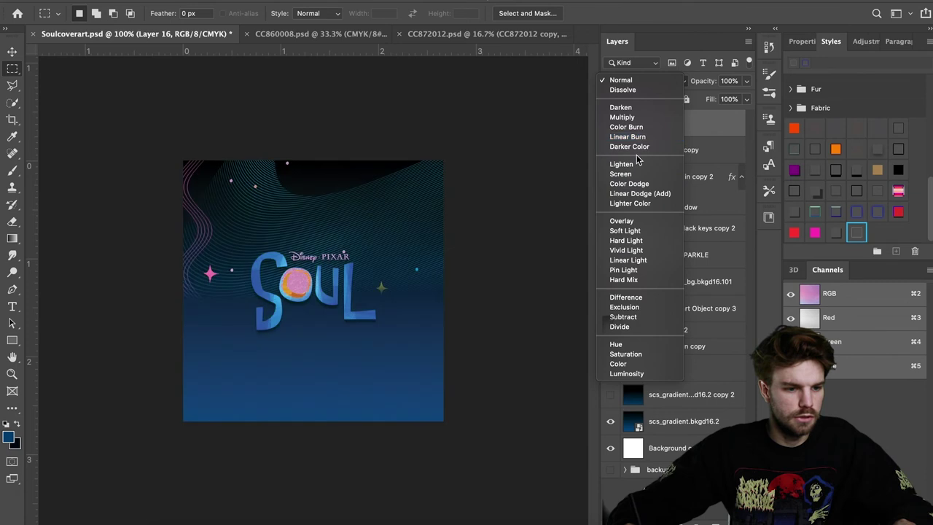
pyautogui.click(631, 86)
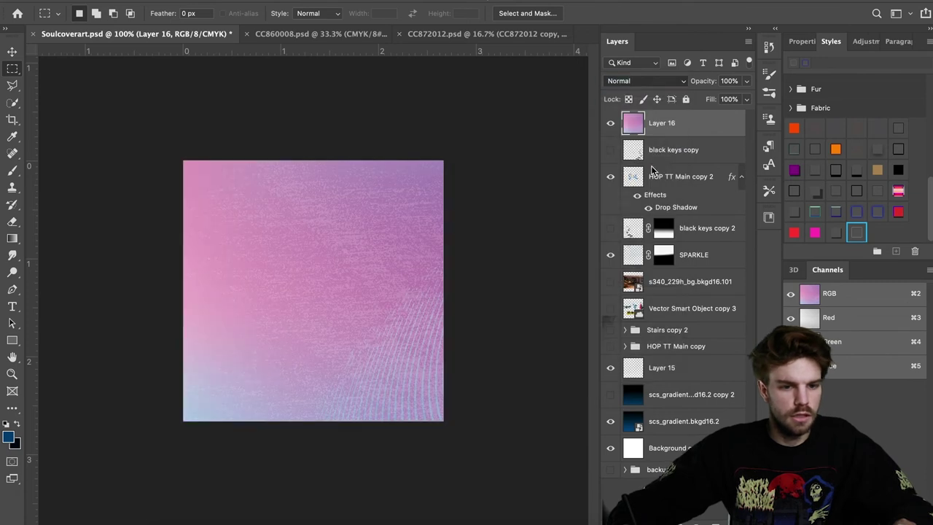
pyautogui.moveTo(658, 126); pyautogui.dragTo(652, 417)
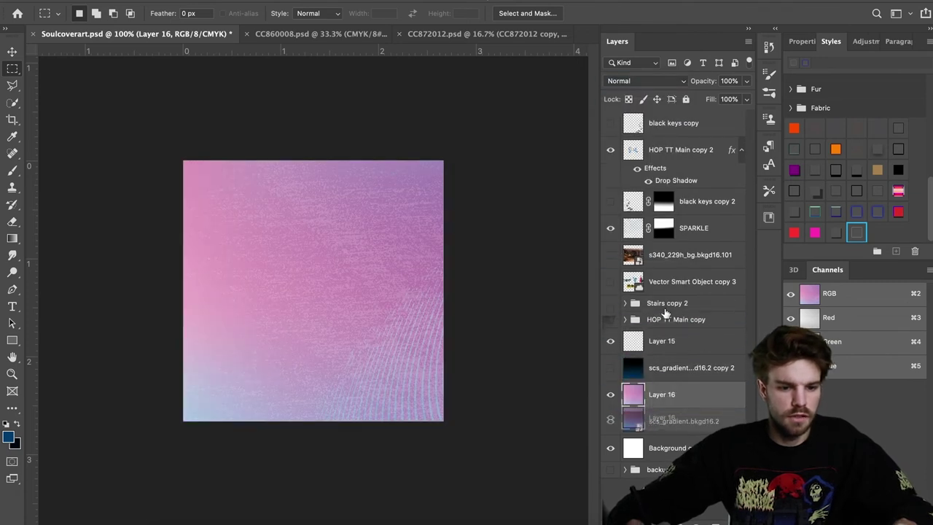
# Step: Hide the pastel Layer 16 after previewing blend modes on it, and save the cover document
pyautogui.click(653, 80)
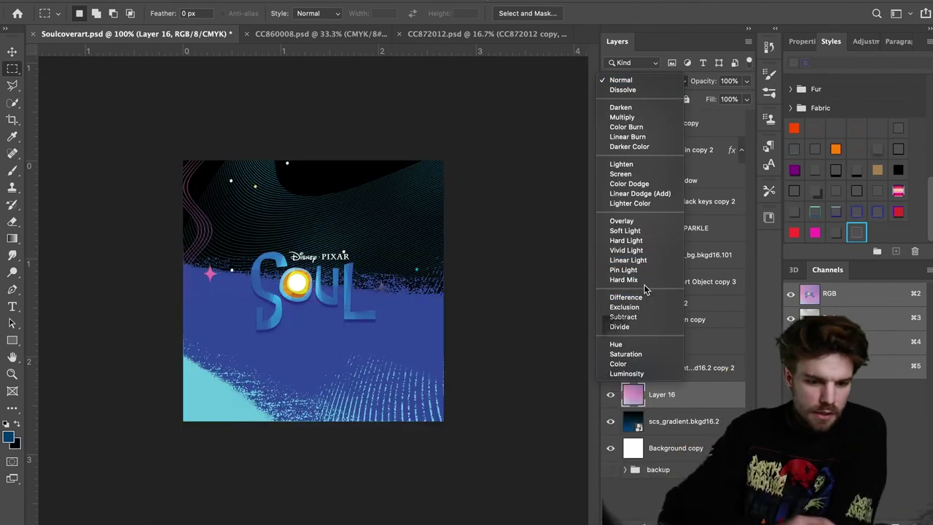
pyautogui.click(611, 394)
pyautogui.click(611, 395)
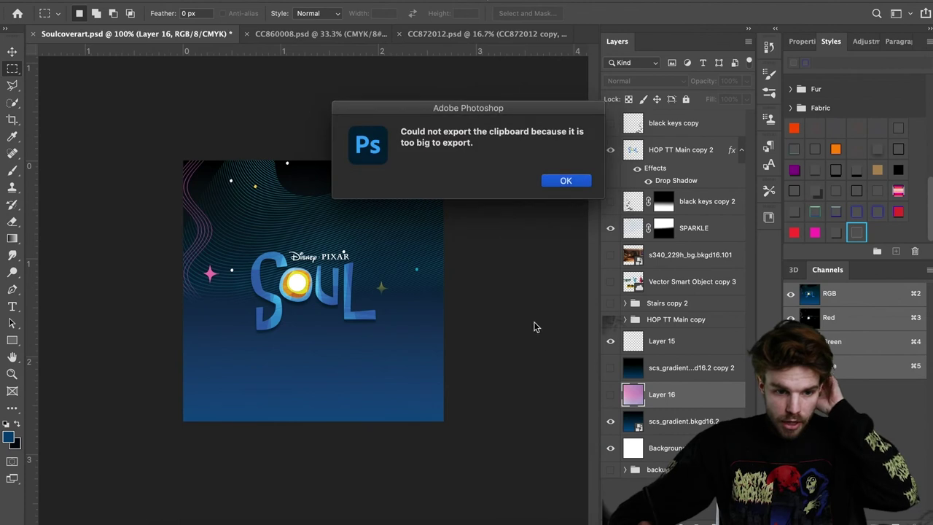
pyautogui.click(561, 183)
pyautogui.press('super+s')
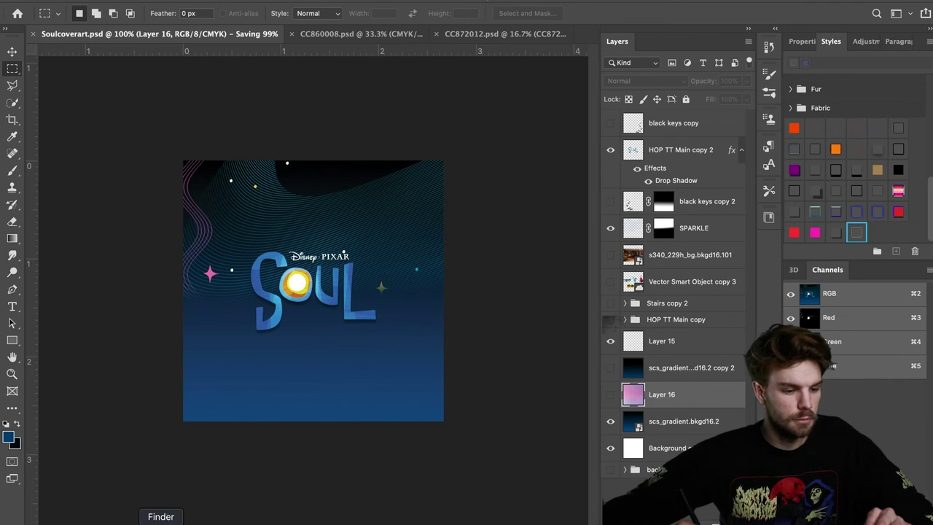
# Step: Switch to Finder, preview the remaining background files in the ArtAndSoulChallenge folder, and open CC872014.psd
pyautogui.click(161, 519)
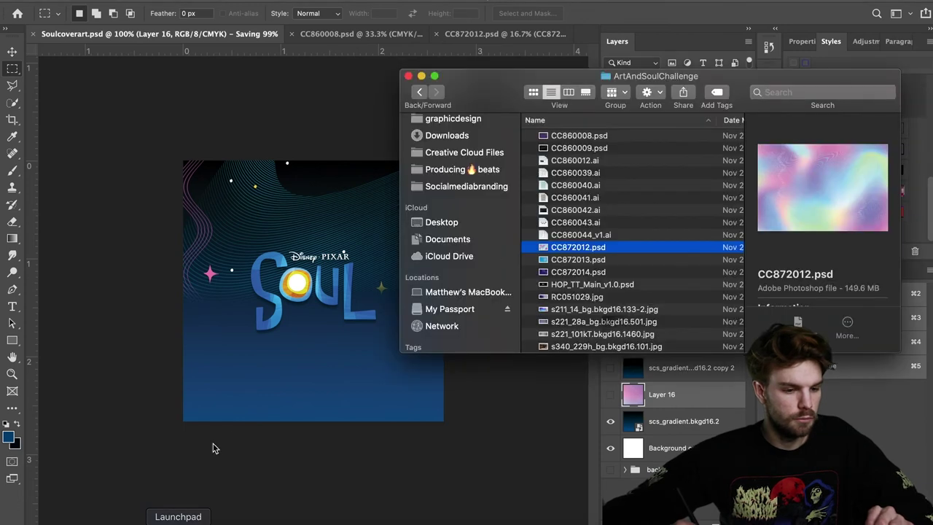
pyautogui.click(610, 263)
pyautogui.click(602, 274)
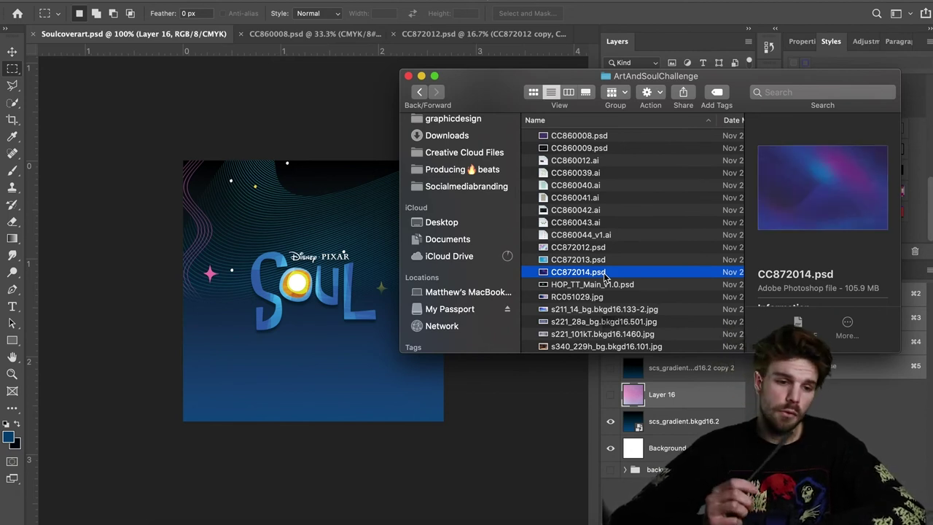
pyautogui.press('Down')
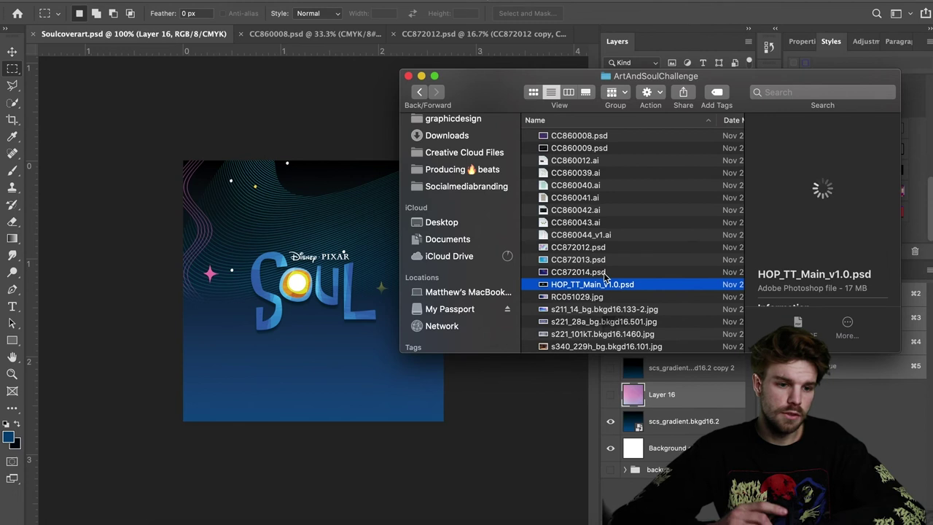
pyautogui.press('Up')
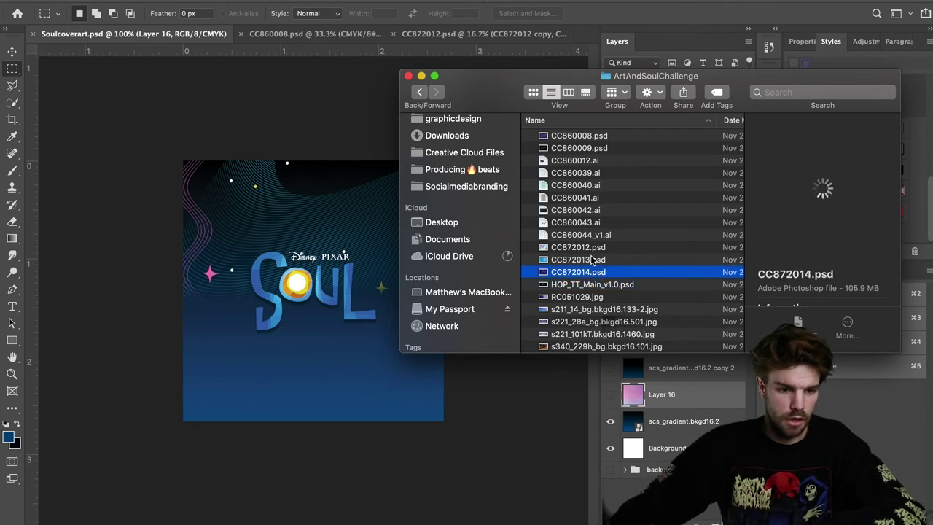
pyautogui.doubleClick(579, 272)
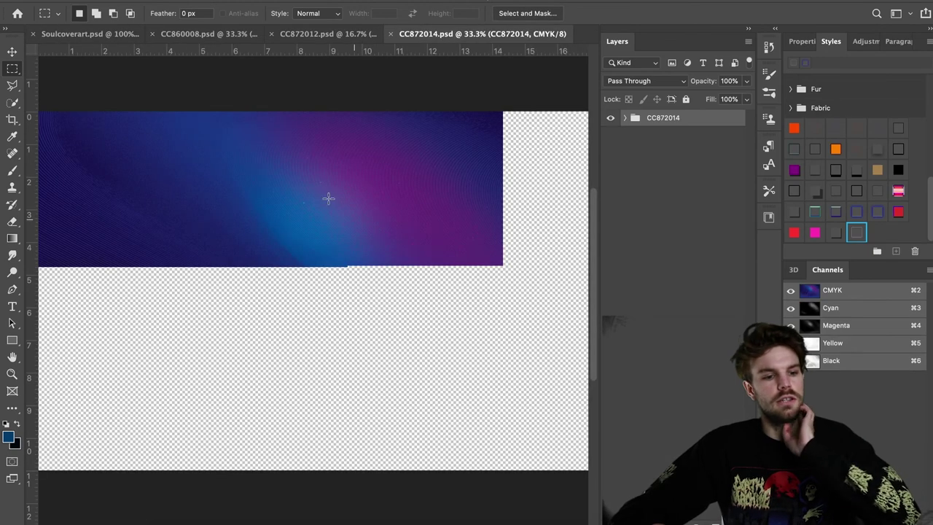
# Step: Duplicate the CC872014 group and merge the copy into a single layer
pyautogui.press('super+j')
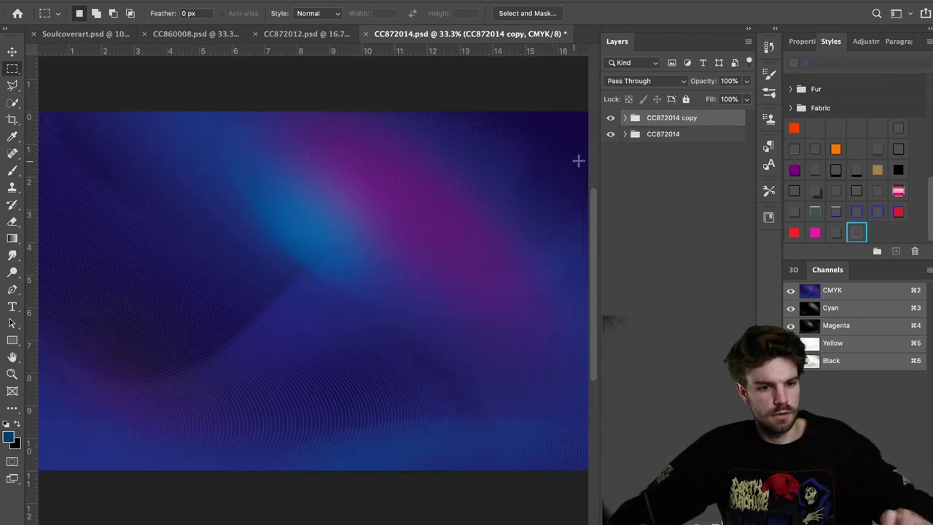
pyautogui.press('super+e')
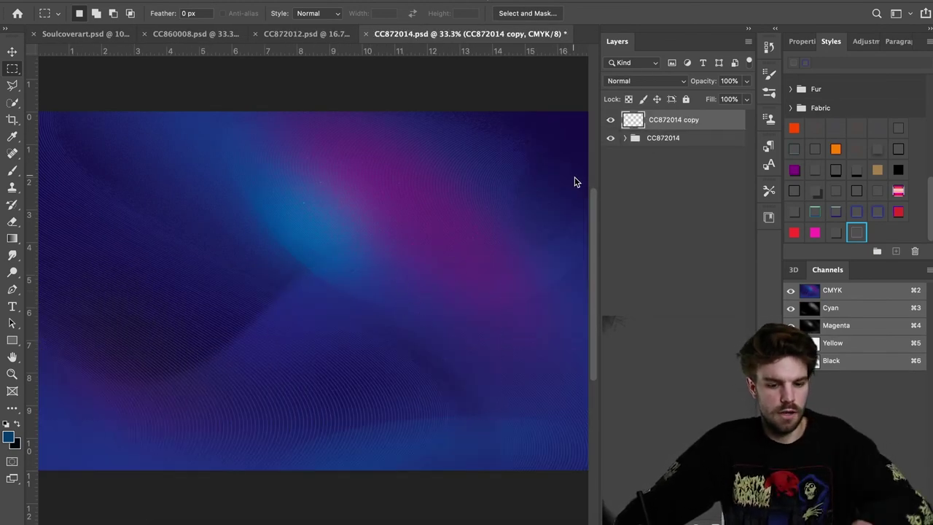
# Step: Select the whole merged CC872014 artwork and paste a copy of it into Soulcoverart.psd
pyautogui.press('super+minus')
pyautogui.moveTo(539, 142); pyautogui.dragTo(77, 479)
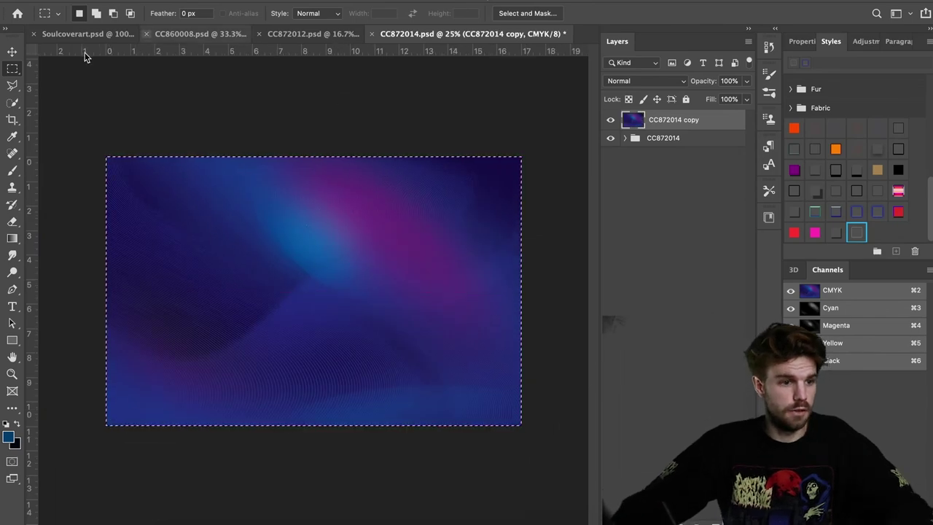
pyautogui.click(85, 34)
pyautogui.press('super+v')
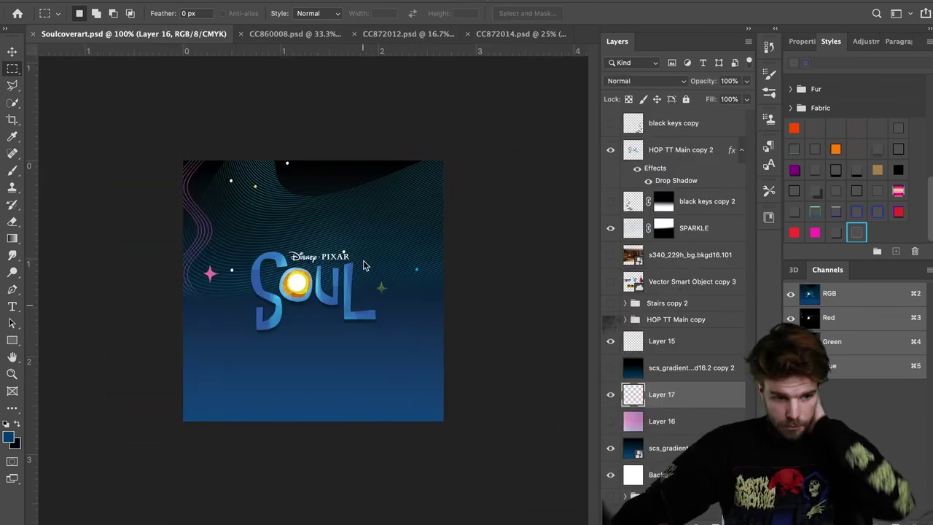
# Step: Scale the pasted artwork down to cover the square canvas and place its layer directly above the SPARKLE layer
pyautogui.press('super+t')
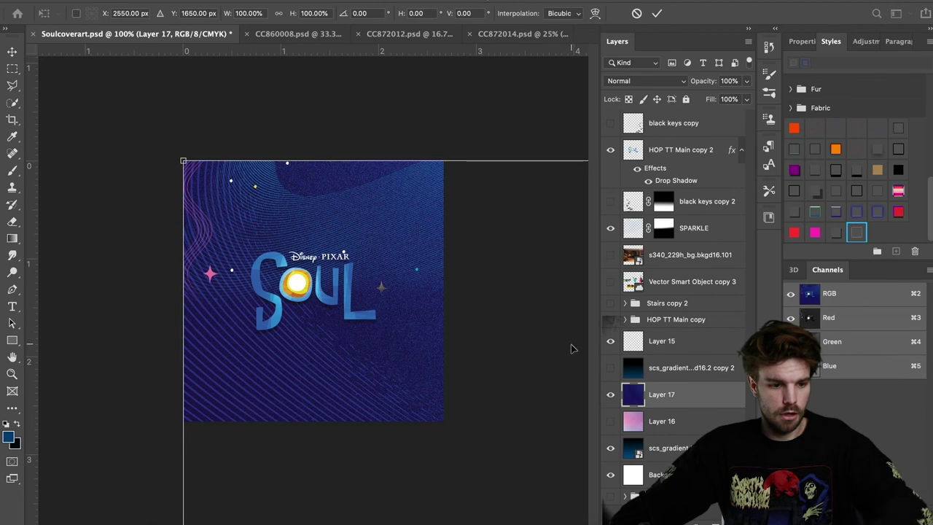
pyautogui.press('super+minus')
pyautogui.press('super+minus')
pyautogui.press('super+minus')
pyautogui.press('super+minus')
pyautogui.press('super+minus')
pyautogui.press('super+minus')
pyautogui.moveTo(506, 408); pyautogui.dragTo(333, 297)
pyautogui.moveTo(312, 306); pyautogui.dragTo(329, 306)
pyautogui.press('Return')
pyautogui.press('super+plus')
pyautogui.press('super+plus')
pyautogui.press('super+plus')
pyautogui.press('super+plus')
pyautogui.press('super+plus')
pyautogui.press('super+plus')
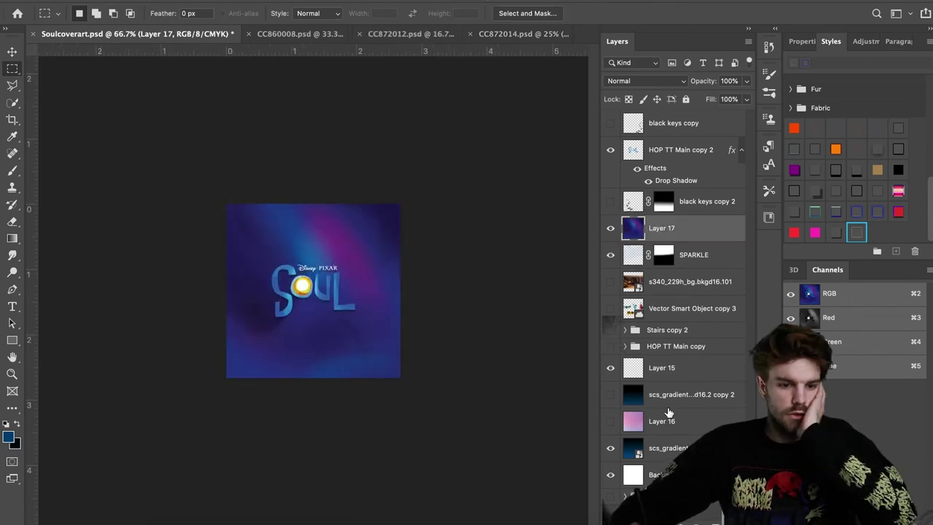
# Step: Transfer the gradient layer mask from black keys copy 2 to Layer 17 and save the cover document
pyautogui.moveTo(663, 201); pyautogui.dragTo(666, 232)
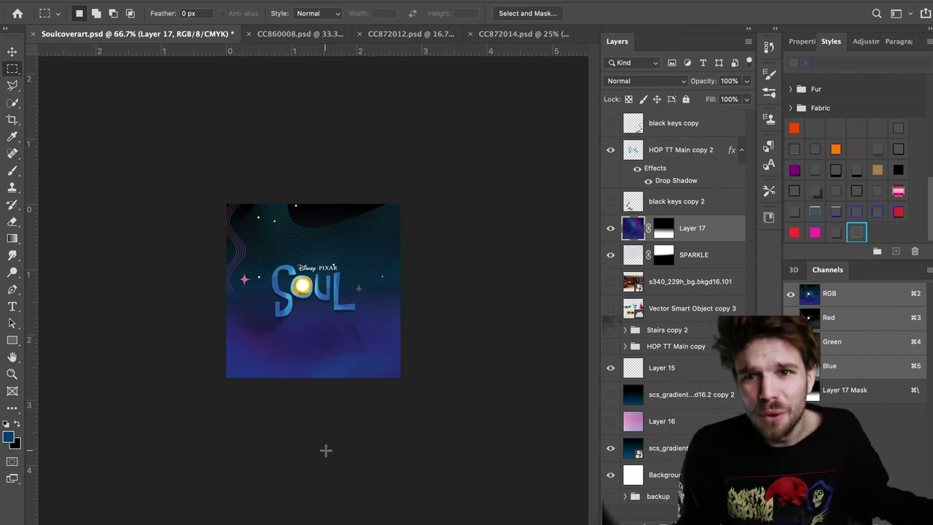
pyautogui.press('super+plus')
pyautogui.press('super+plus')
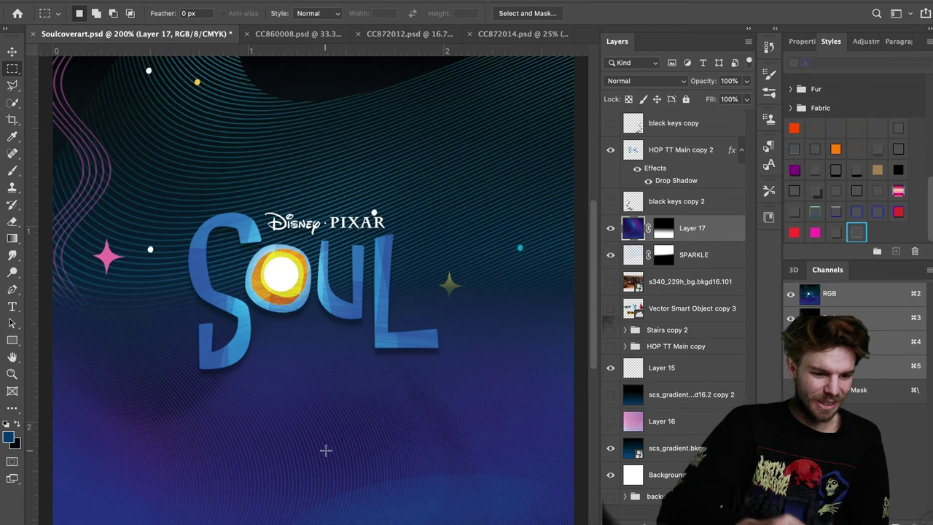
pyautogui.press('super+s')
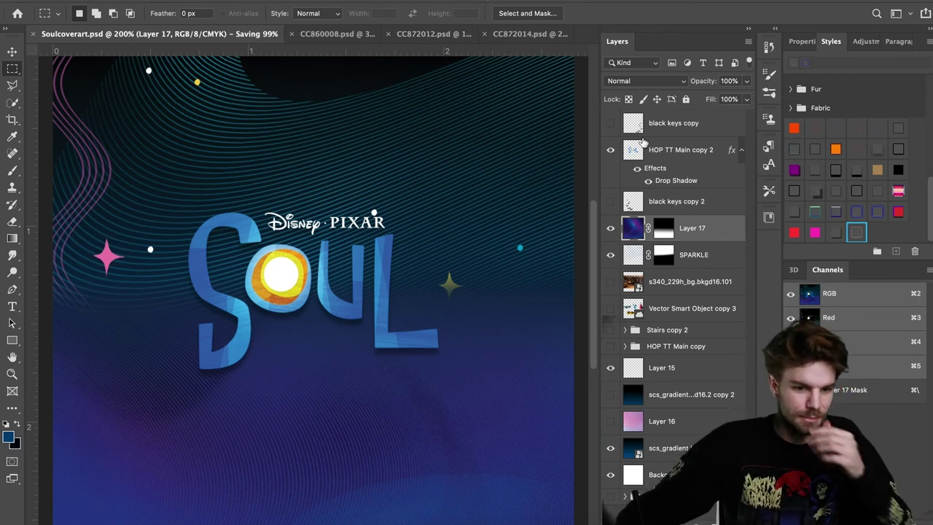
# Step: Set Layer 17's blend mode to Hue and place a duplicate in Normal mode directly beneath it
pyautogui.click(637, 82)
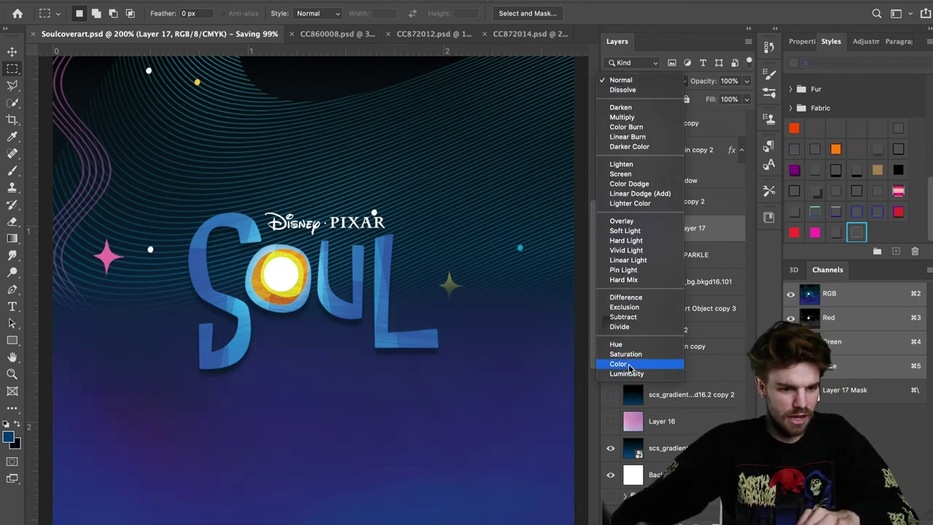
pyautogui.click(629, 345)
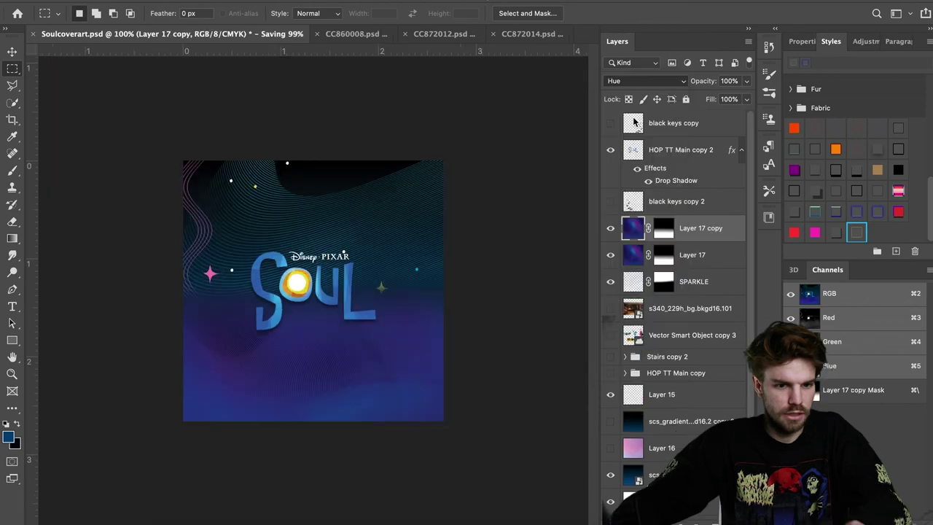
pyautogui.press('super+z')
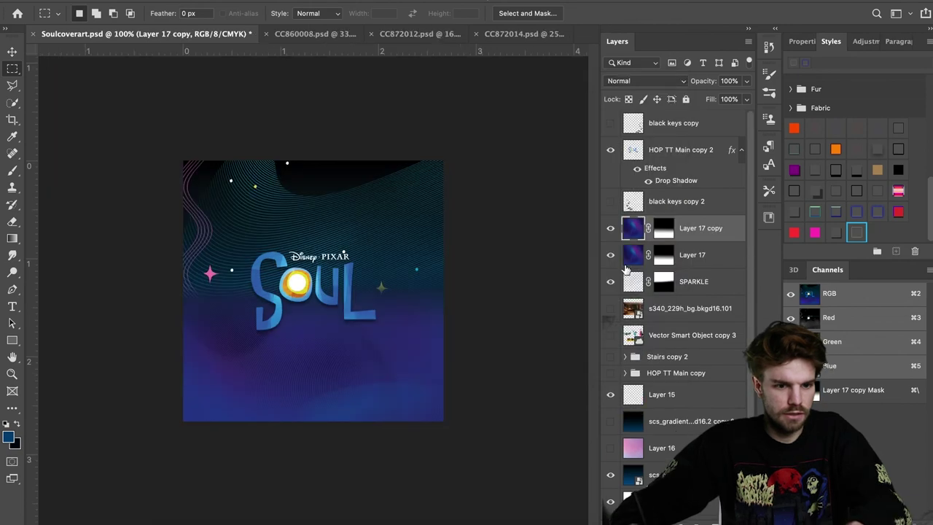
pyautogui.moveTo(630, 237); pyautogui.dragTo(634, 267)
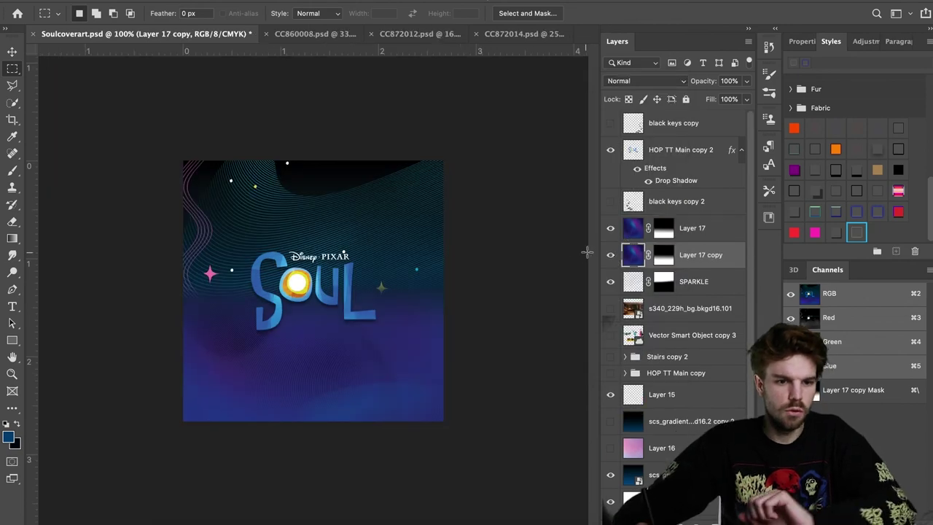
# Step: Save the cover and compare both Layer 17 versions, leaving Layer 17 hidden and Layer 17 copy visible
pyautogui.click(610, 255)
pyautogui.press('super+s')
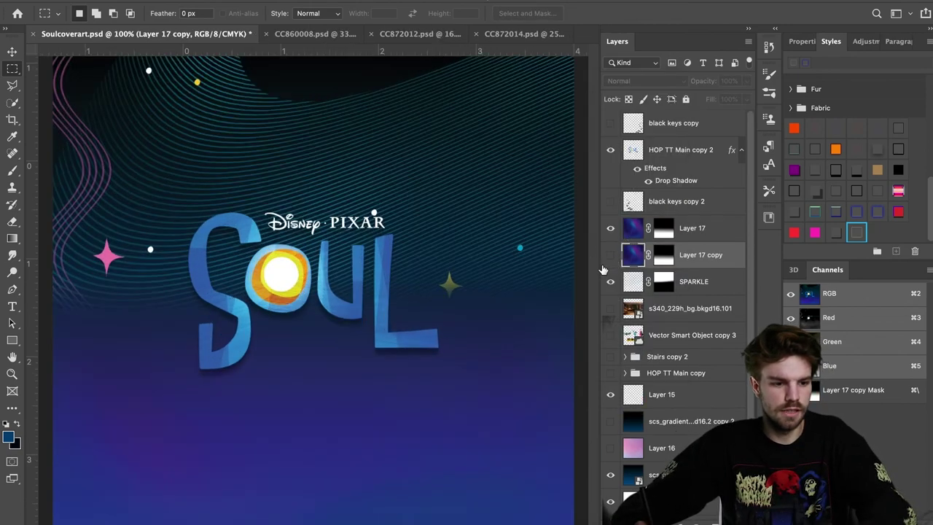
pyautogui.click(611, 255)
pyautogui.click(611, 228)
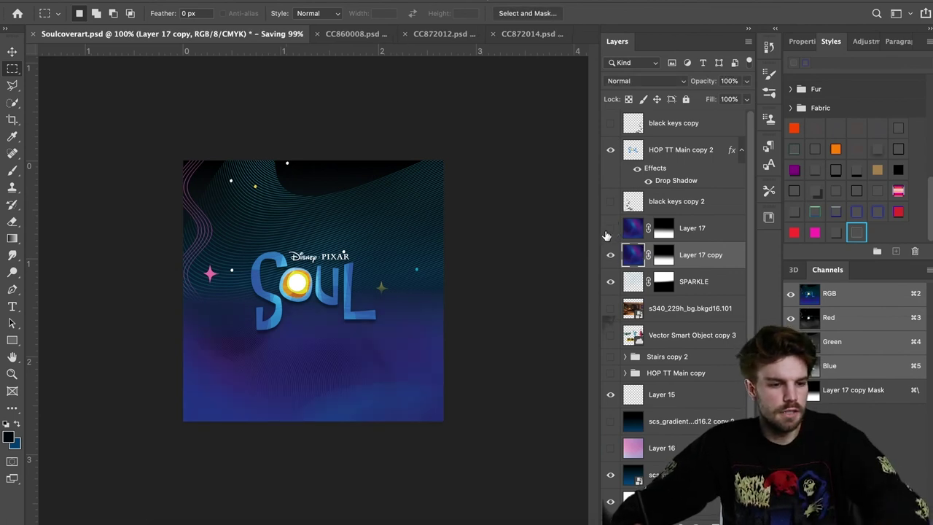
pyautogui.press('super+plus')
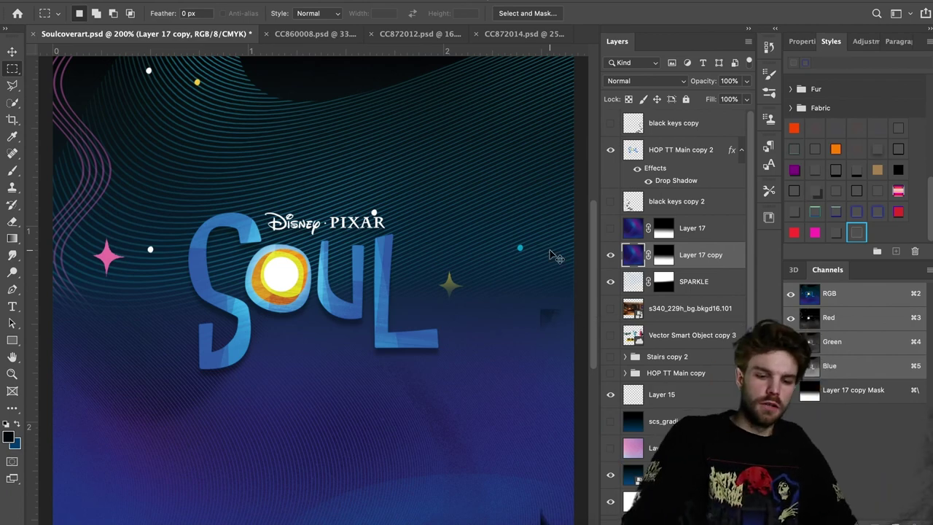
pyautogui.press('super+minus')
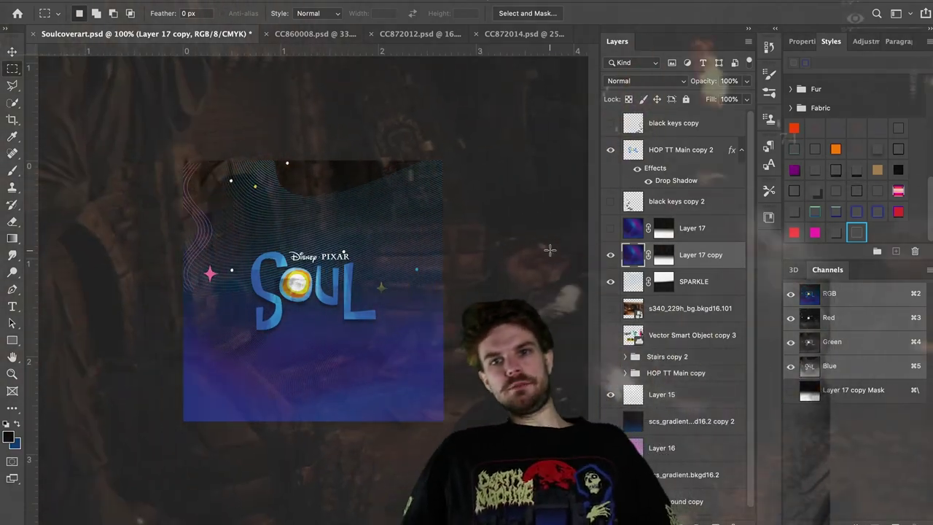